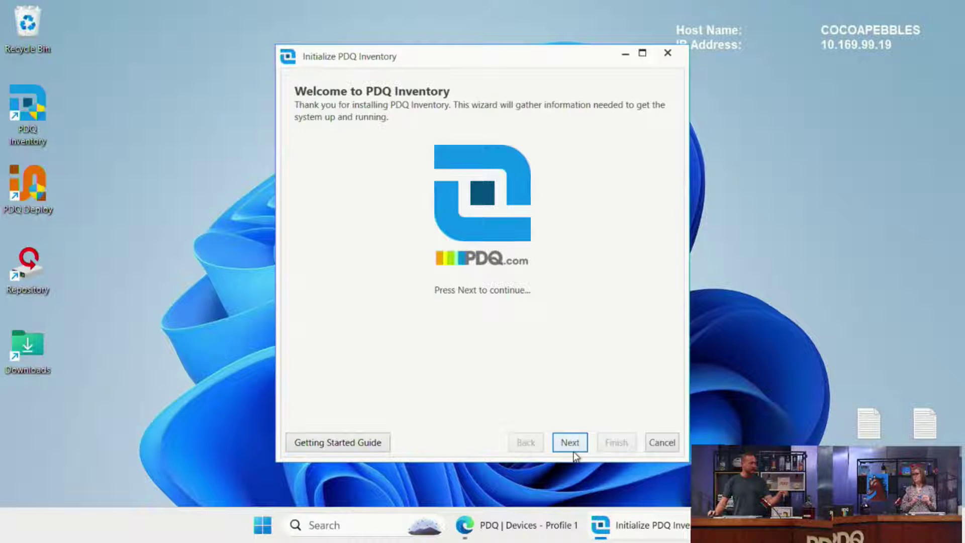
- License PDQ Inventory in the initialization wizard by loading the license key from the Inventory file on the Desktop
left_click(573, 449)
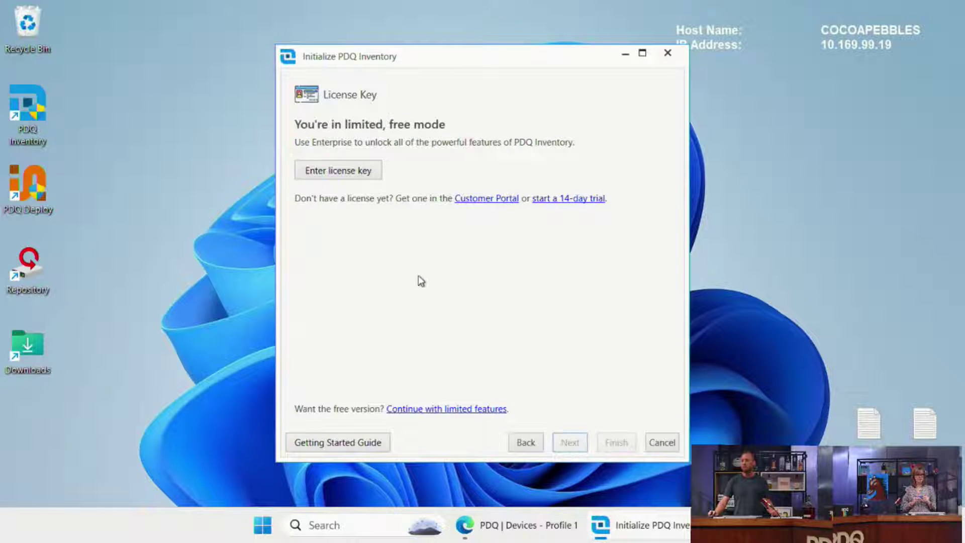
left_click(346, 171)
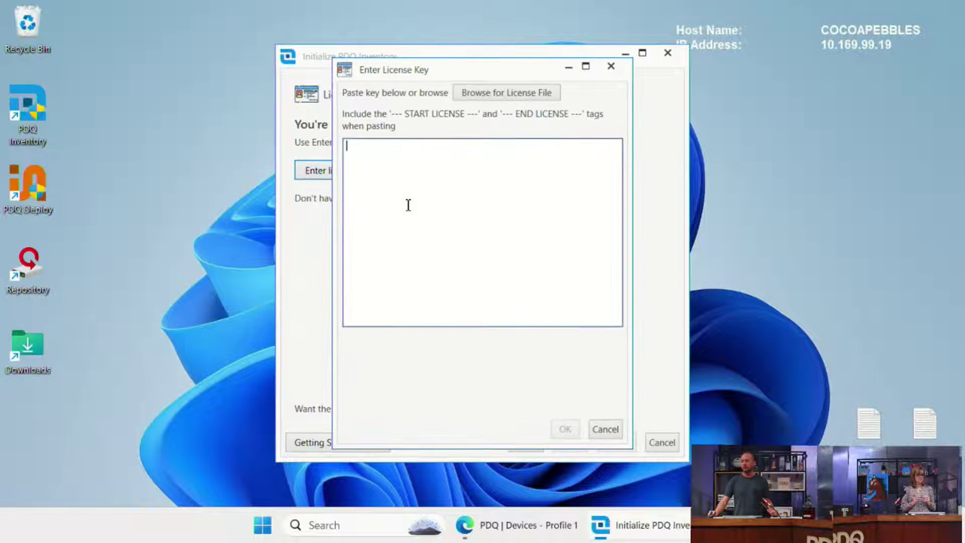
left_click(508, 93)
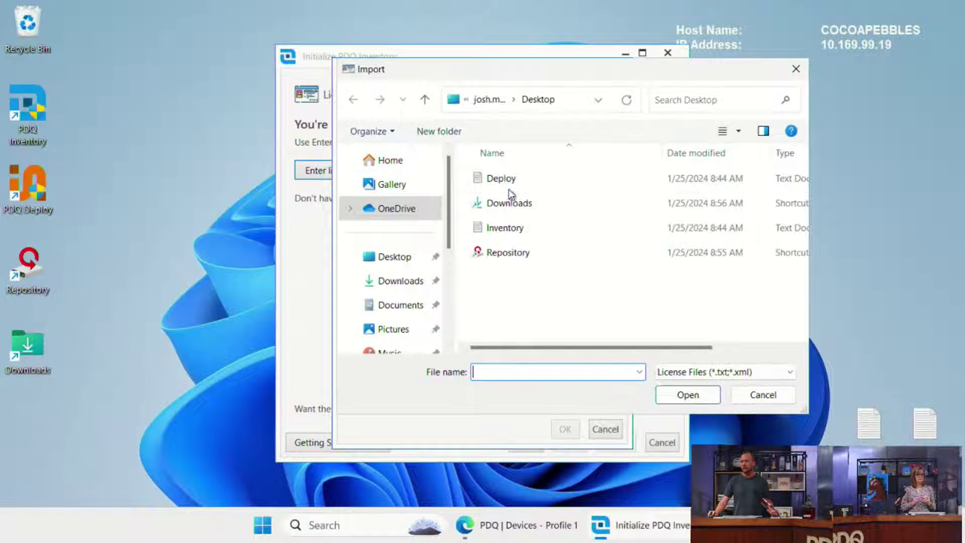
double_click(500, 229)
left_click(563, 429)
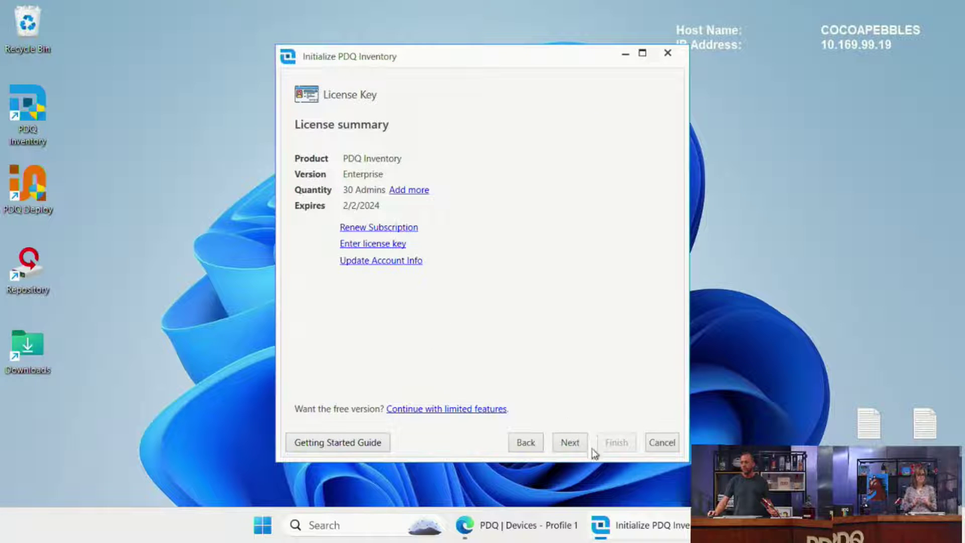
left_click(570, 442)
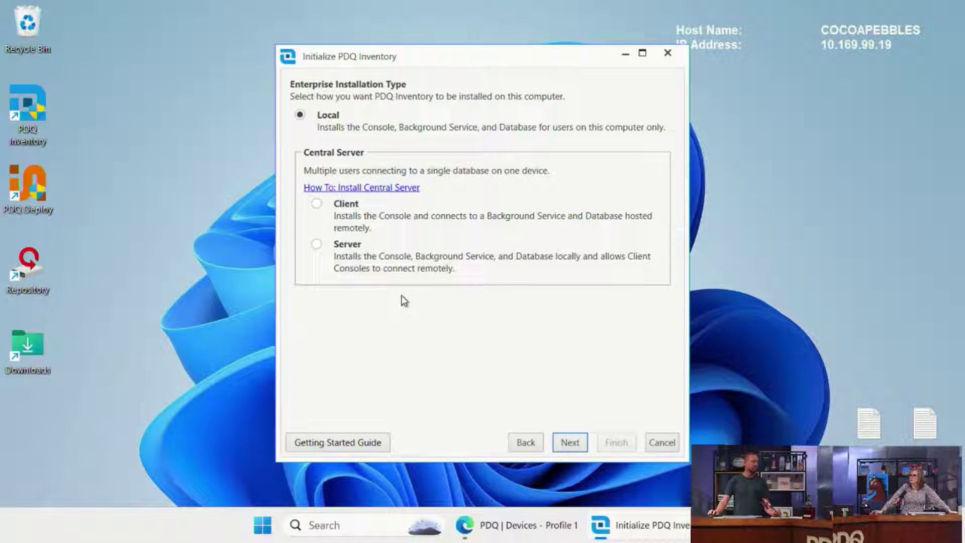
- Choose the Server installation type for PDQ Inventory, enter the background service user's password and finish the setup
left_click(332, 258)
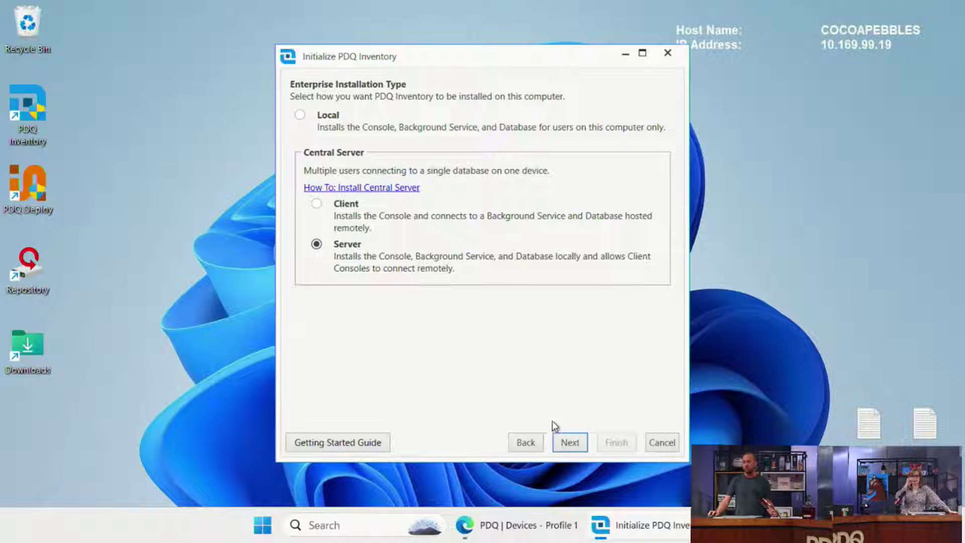
left_click(570, 444)
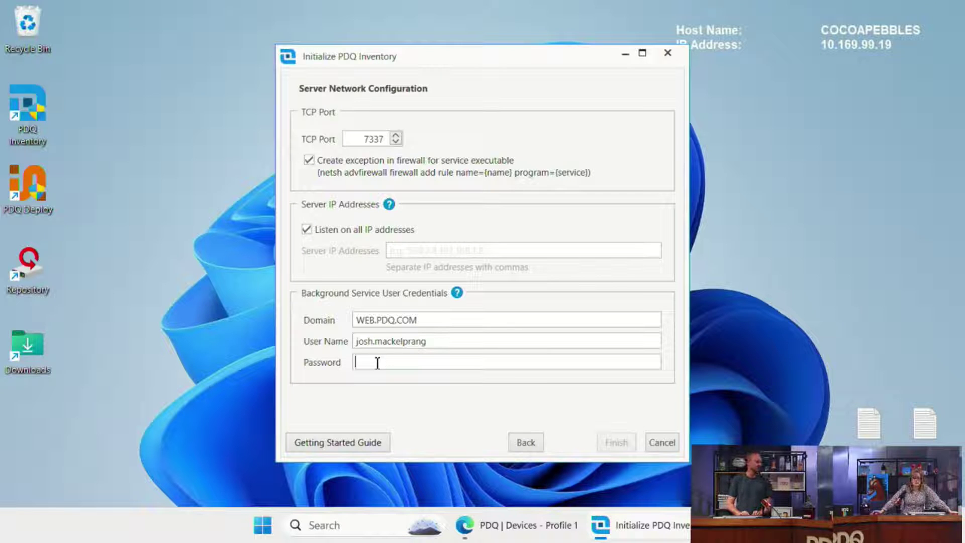
type("••••••••••••••")
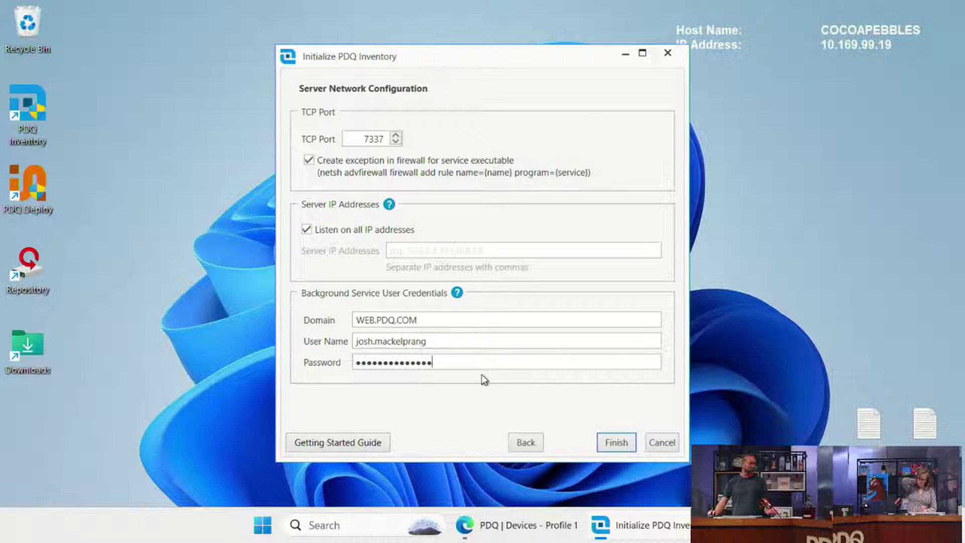
left_click(606, 443)
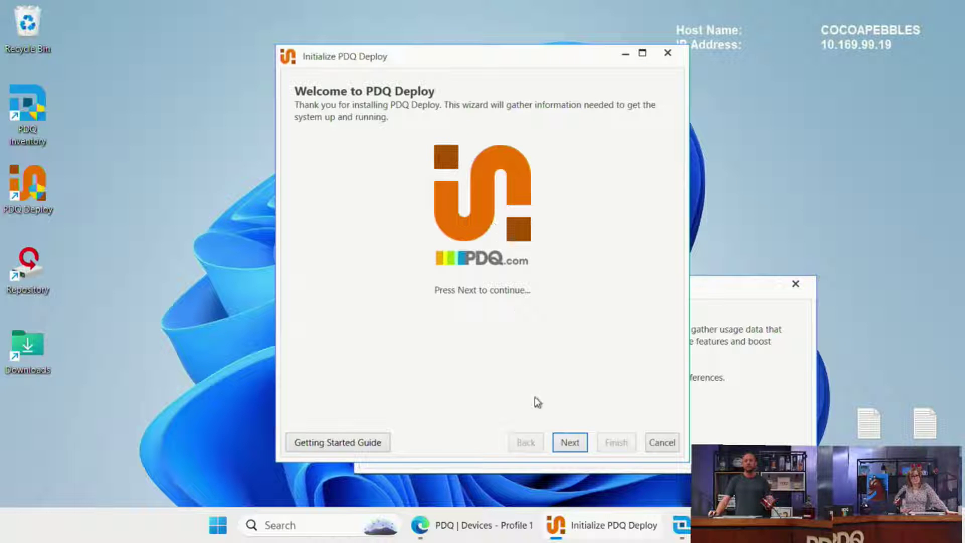
- License PDQ Deploy in its initialization wizard by loading the license key from the Deploy file on the Desktop
left_click(563, 442)
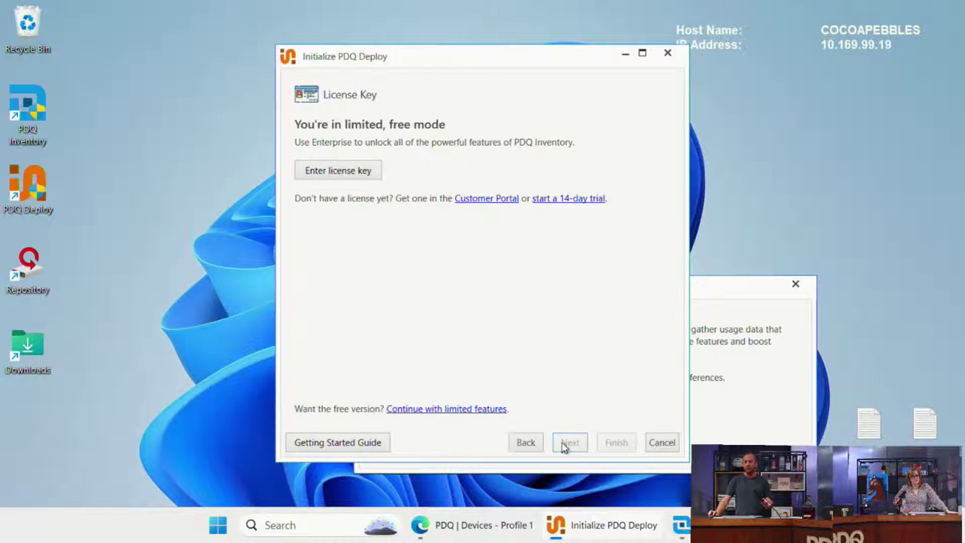
left_click(360, 176)
left_click(503, 91)
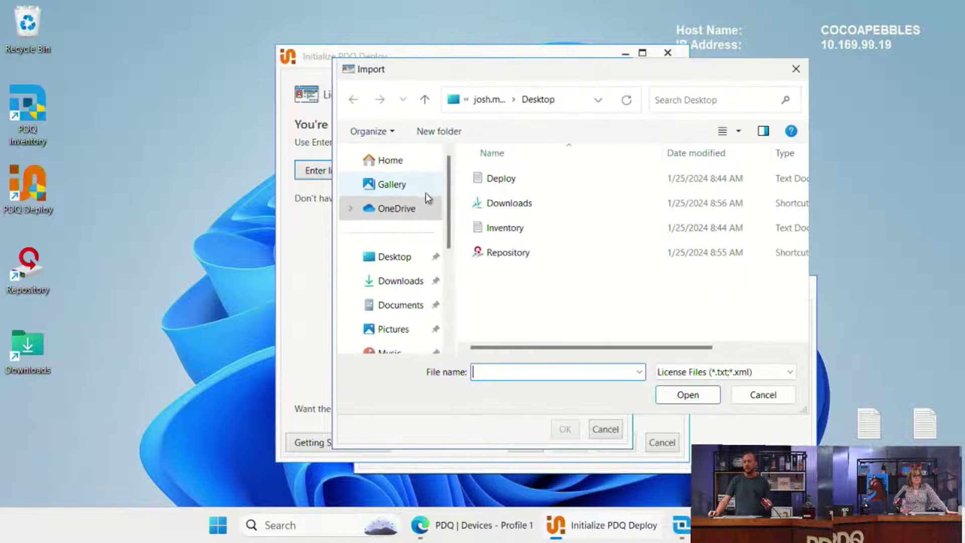
double_click(502, 179)
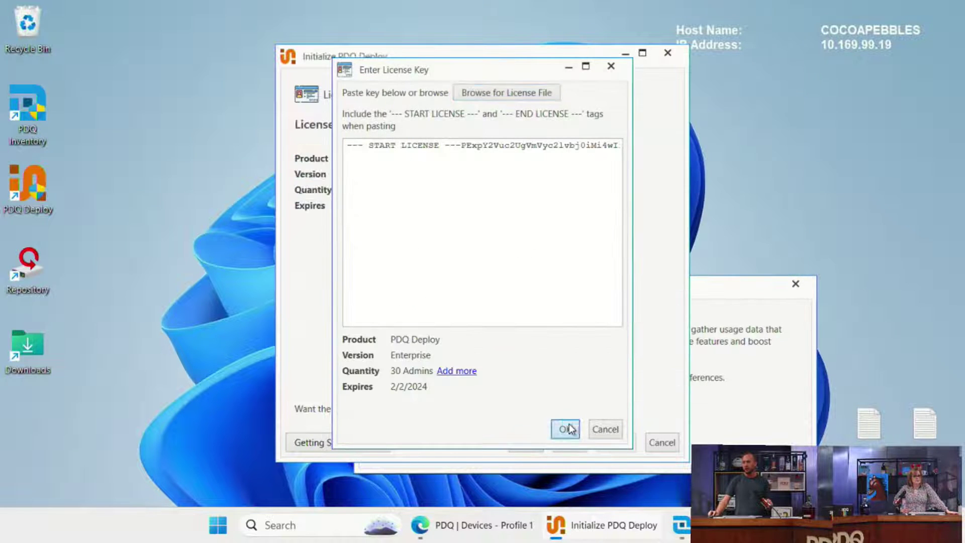
left_click(566, 429)
left_click(562, 442)
- Choose the Server installation type for PDQ Deploy, enter the background service user's password and finish the setup
left_click(316, 244)
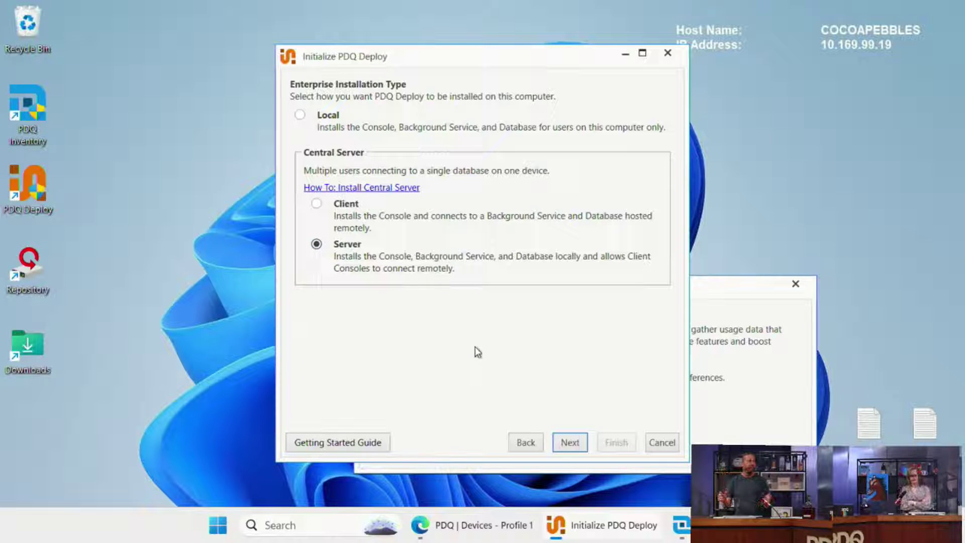
left_click(569, 442)
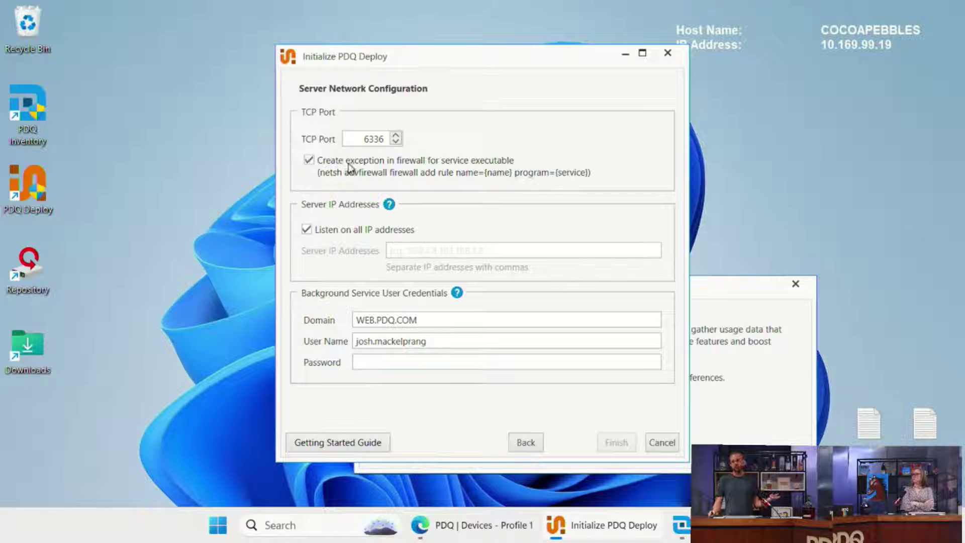
type("•••••••••••••••")
left_click(609, 444)
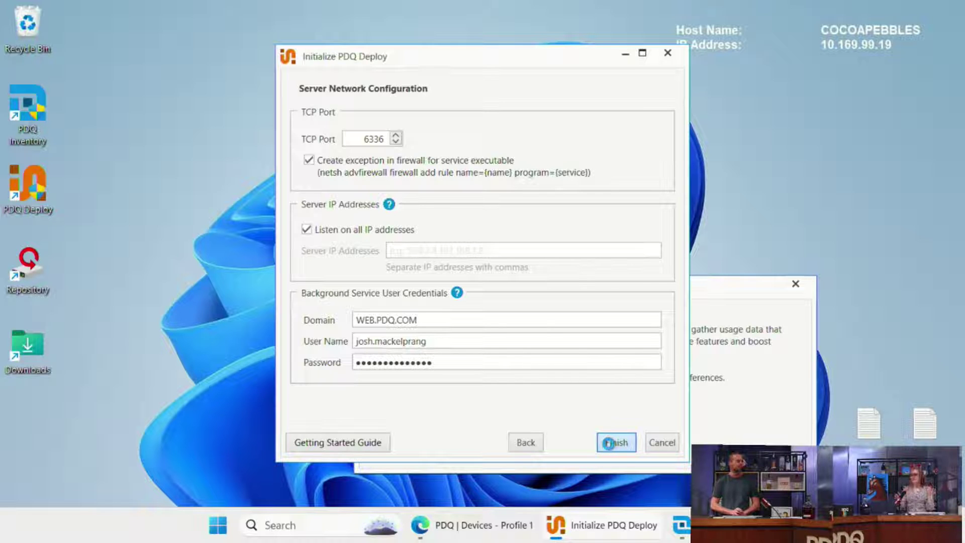
- Allow the collection of usage data for both PDQ Inventory and PDQ Deploy
left_click(728, 428)
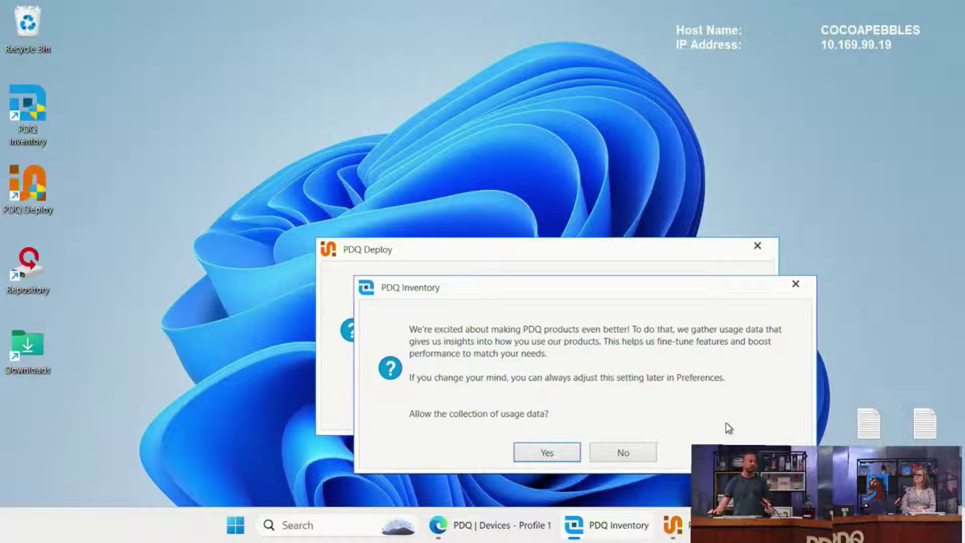
left_click(563, 452)
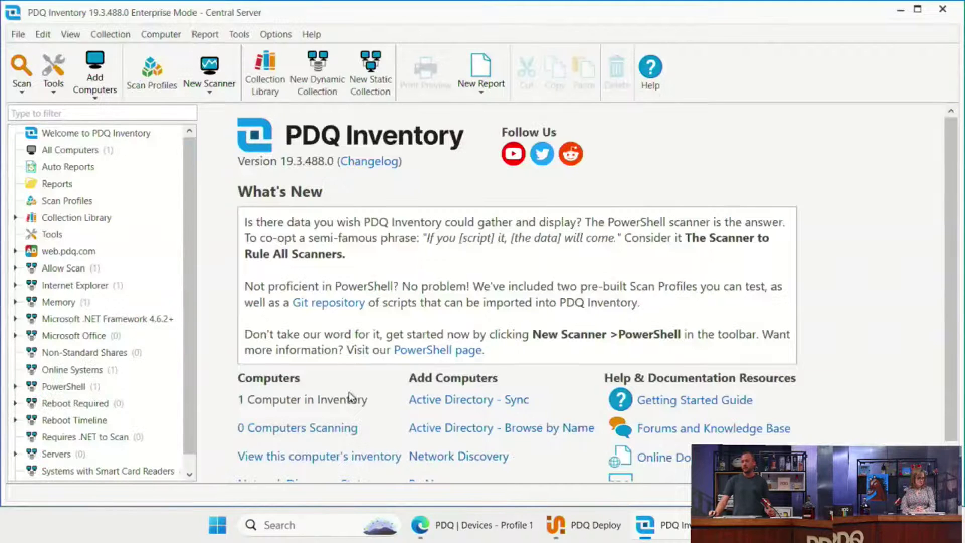
left_click(578, 533)
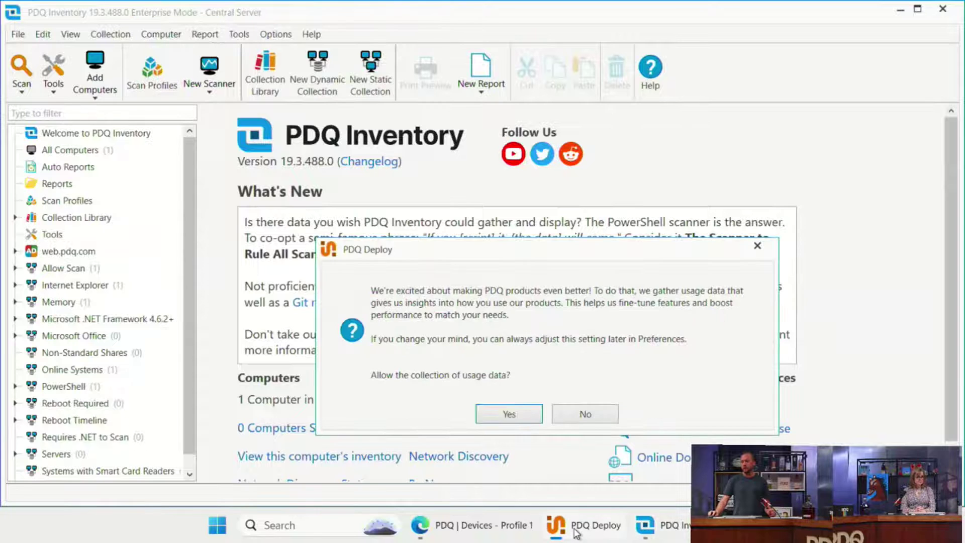
left_click(509, 415)
- Switch to PDQ Inventory, review the configured scan user credentials and close the credentials window
left_click(617, 532)
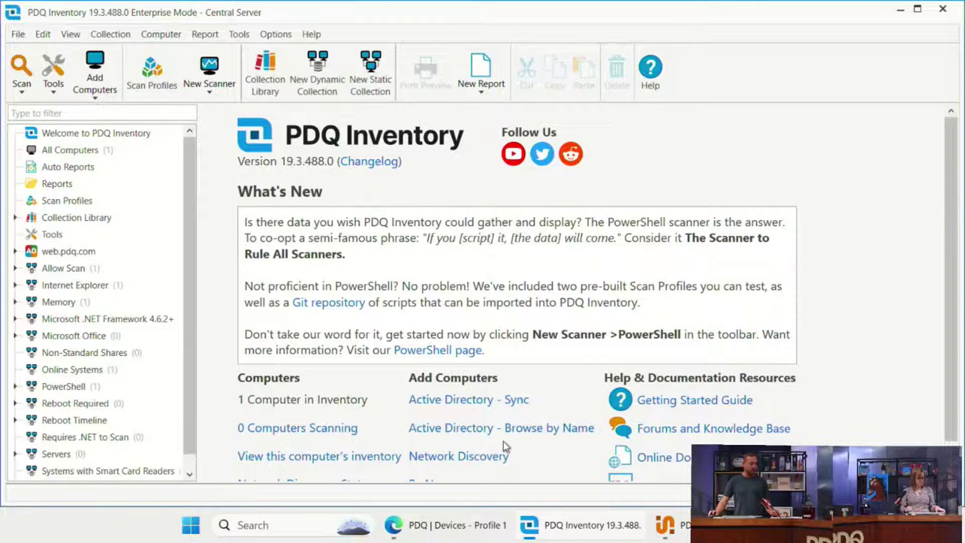
left_click(280, 35)
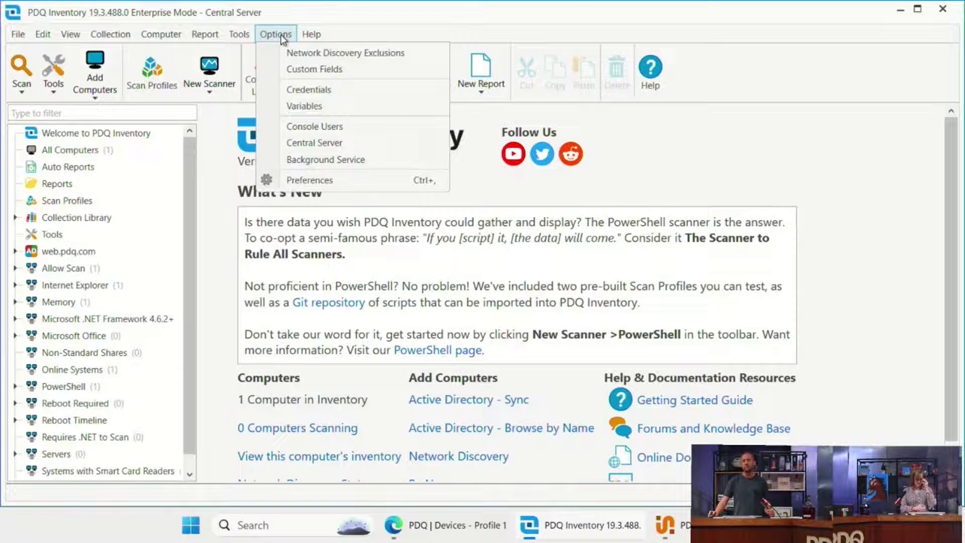
left_click(289, 90)
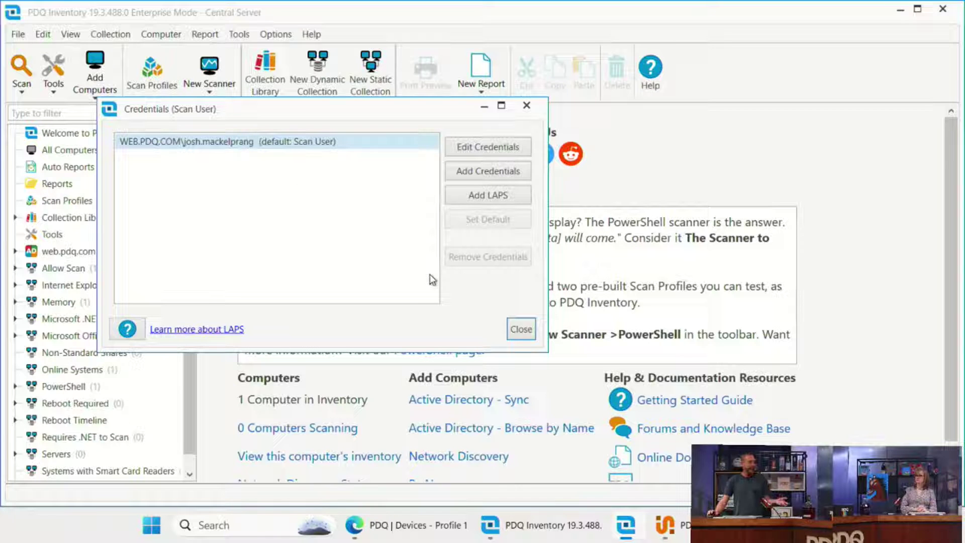
left_click(522, 329)
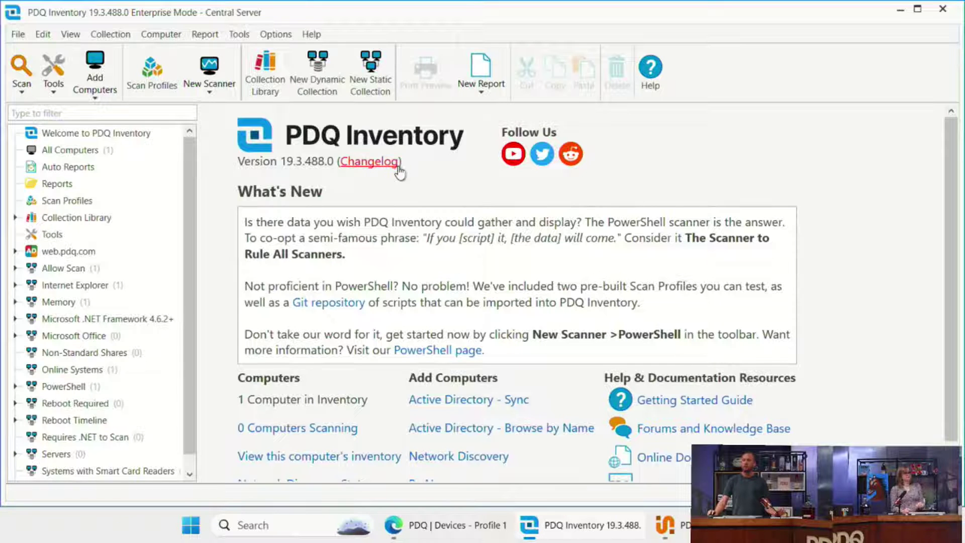
- From the All Computers list, open the Active Directory sync settings for adding computers and enable auto sync
left_click(86, 153)
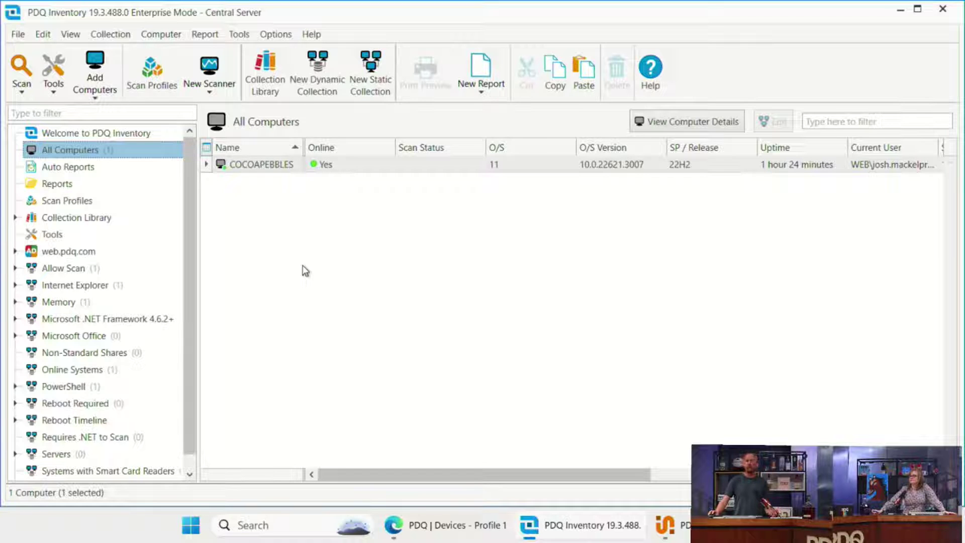
left_click(91, 86)
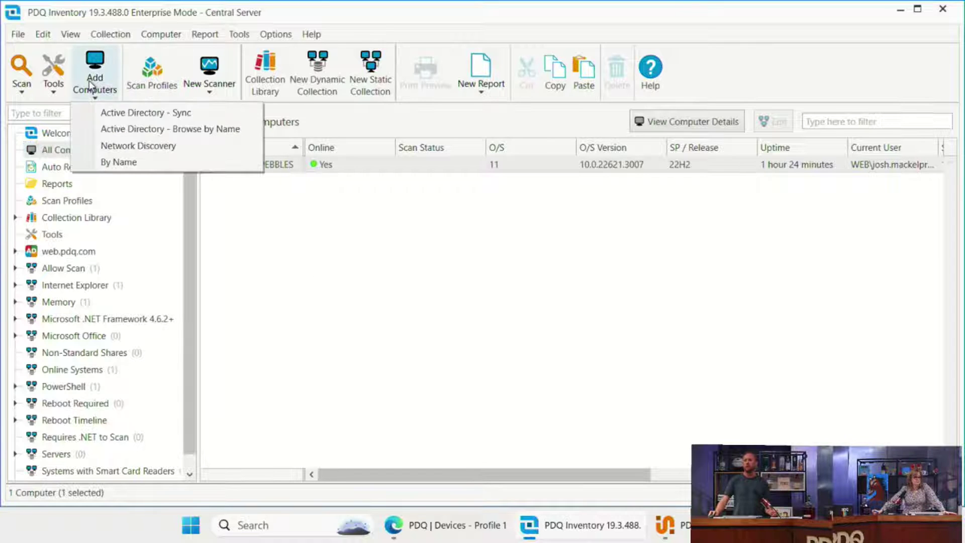
left_click(170, 112)
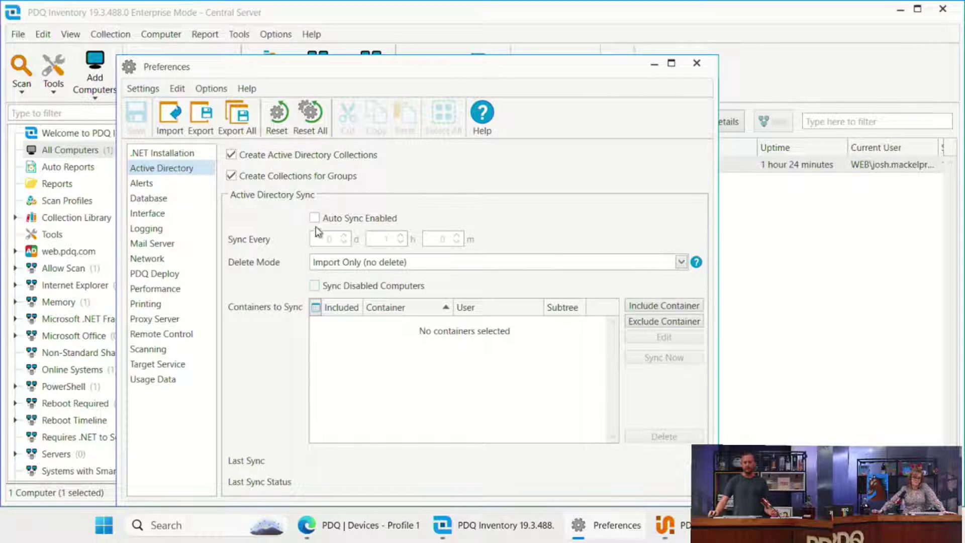
left_click(315, 218)
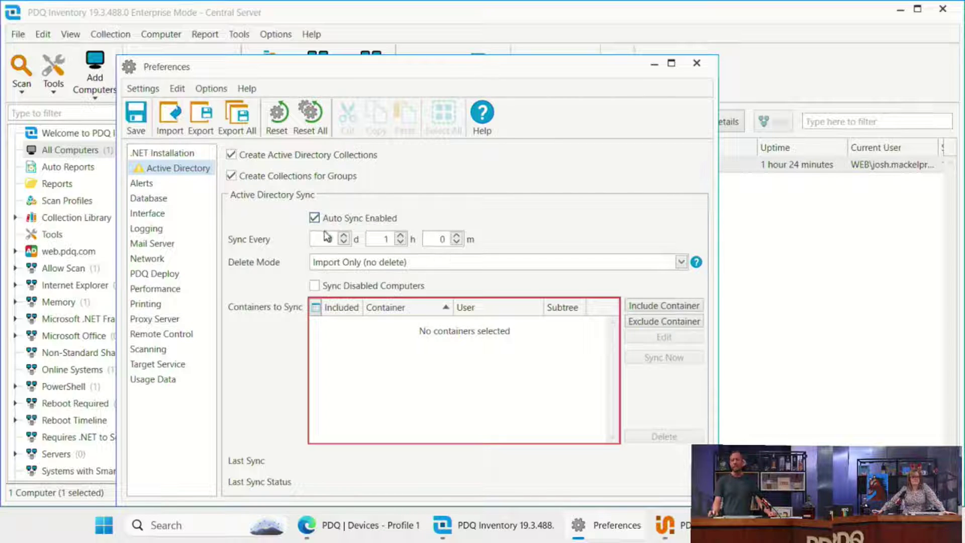
- Set the Active Directory sync's delete mode to Full Sync (delete all computers not part of sync)
left_click(391, 262)
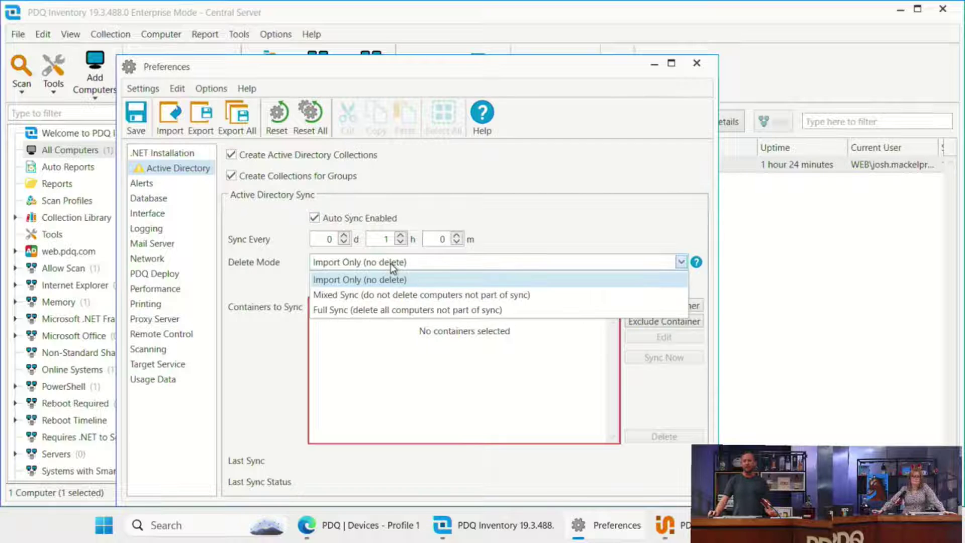
left_click(387, 309)
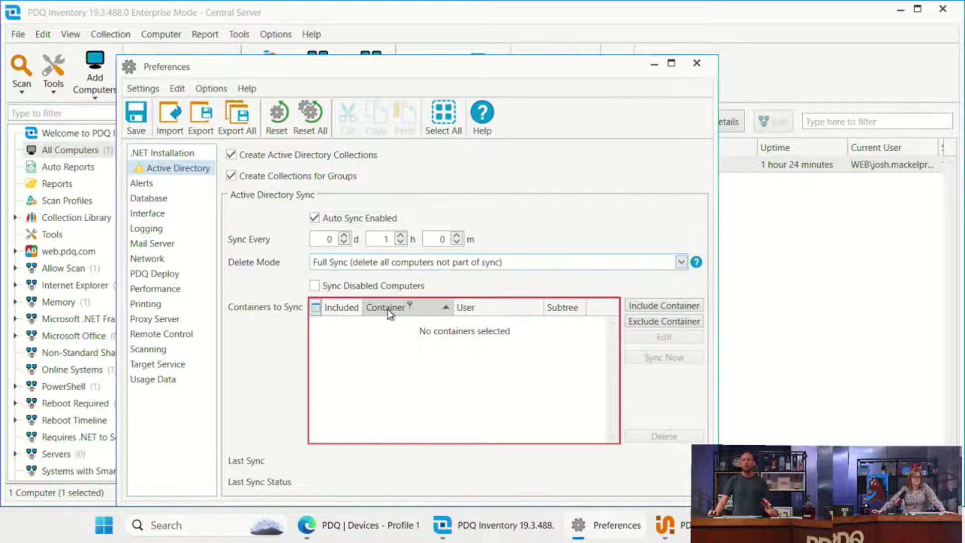
left_click(456, 263)
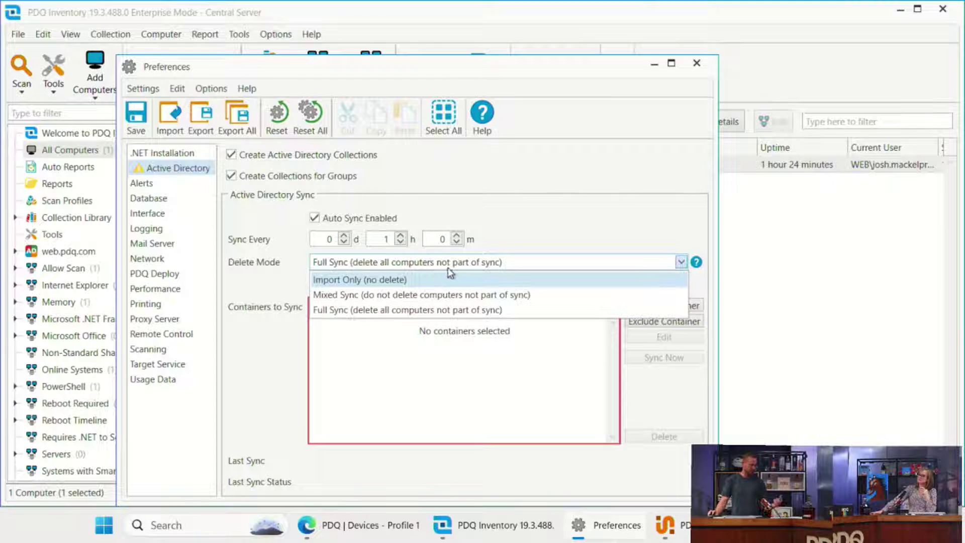
left_click(442, 310)
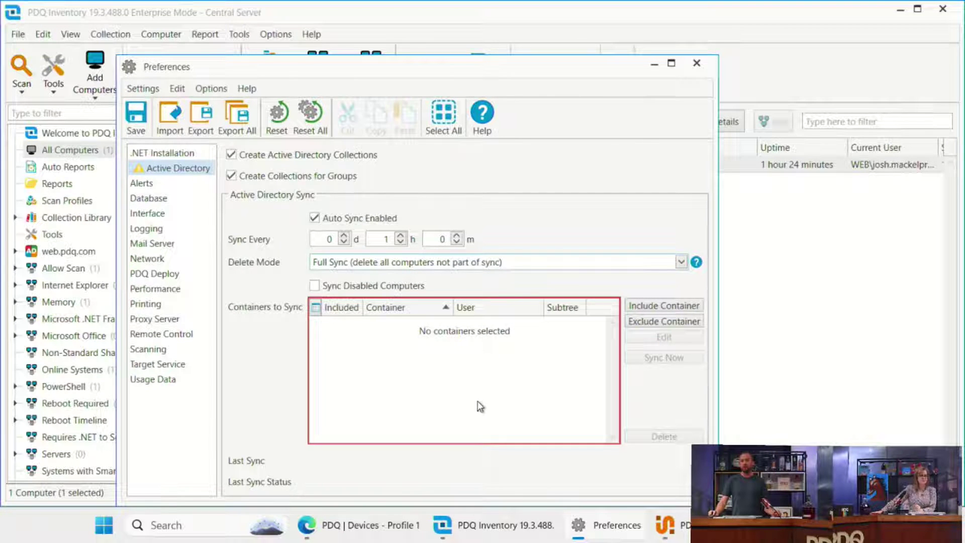
- Include the WEB_VMs container of the WEB.PDQ.COM domain in the containers to sync
left_click(665, 306)
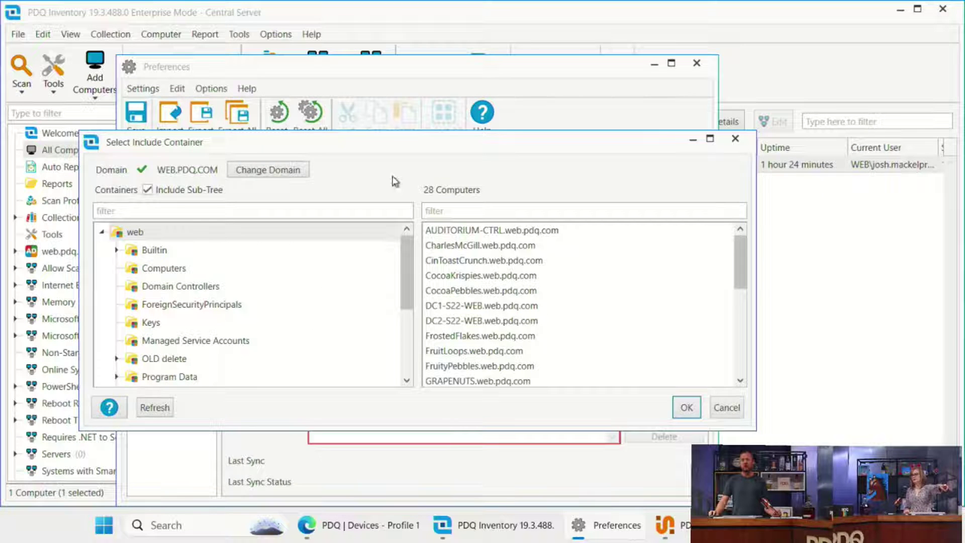
scroll(216, 329, "down", 2)
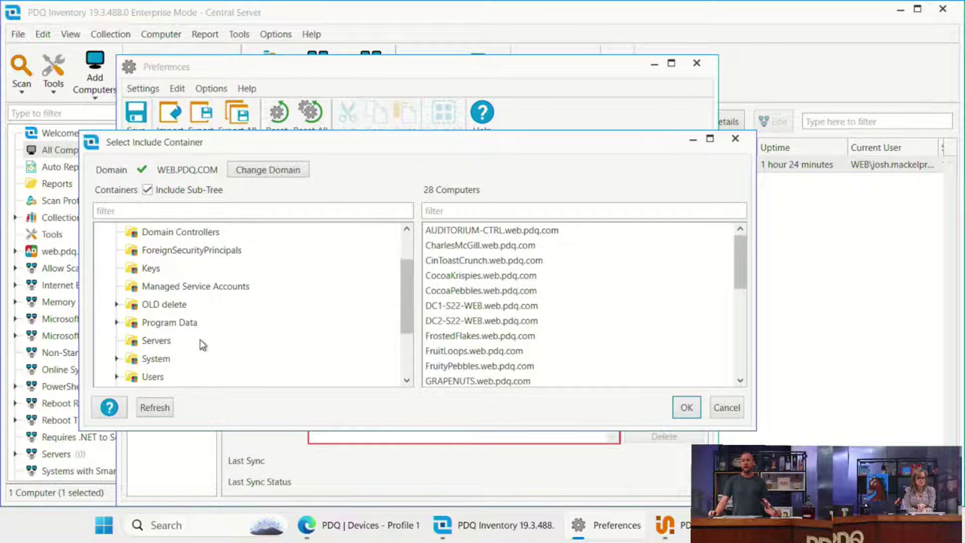
scroll(196, 341, "down", 1)
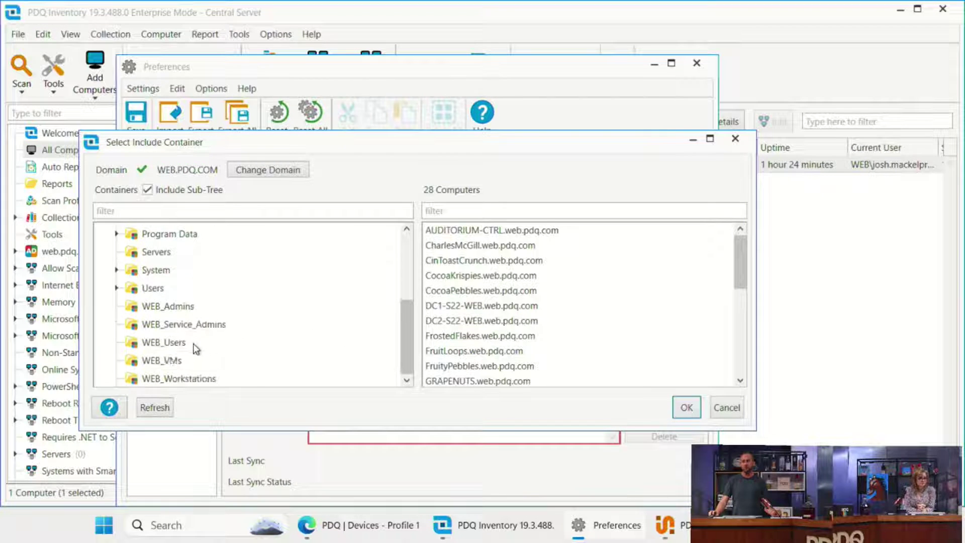
left_click(165, 361)
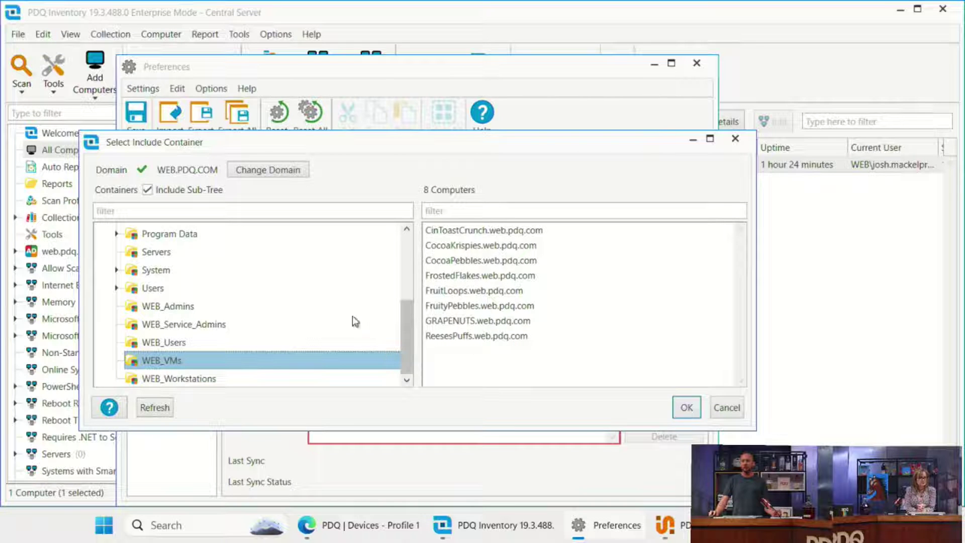
left_click(685, 407)
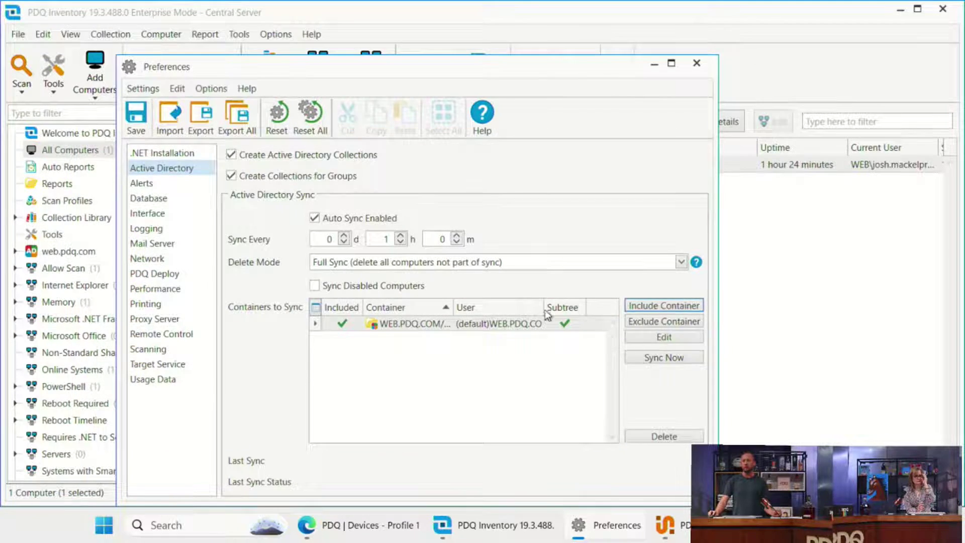
- Save the Active Directory sync settings, run the sync immediately and close the preferences
left_click(642, 361)
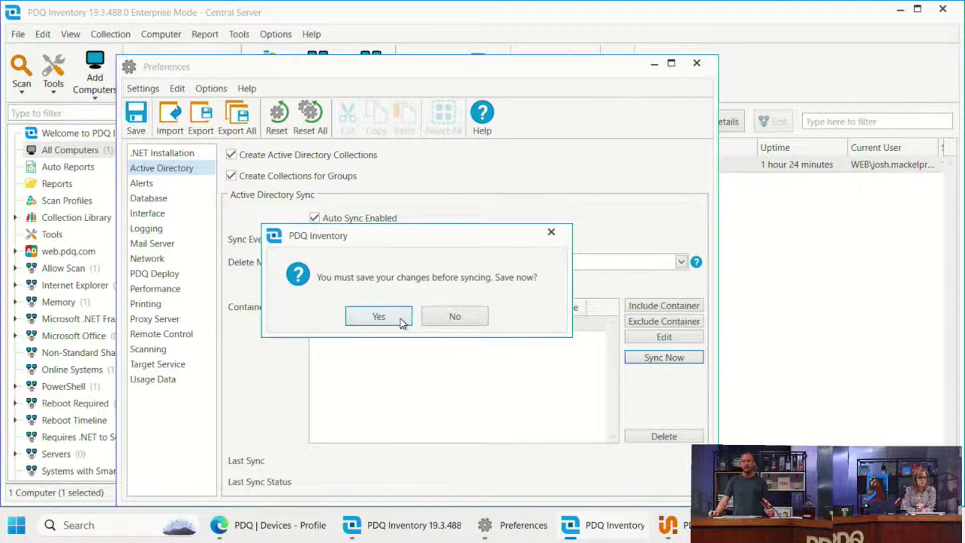
left_click(399, 318)
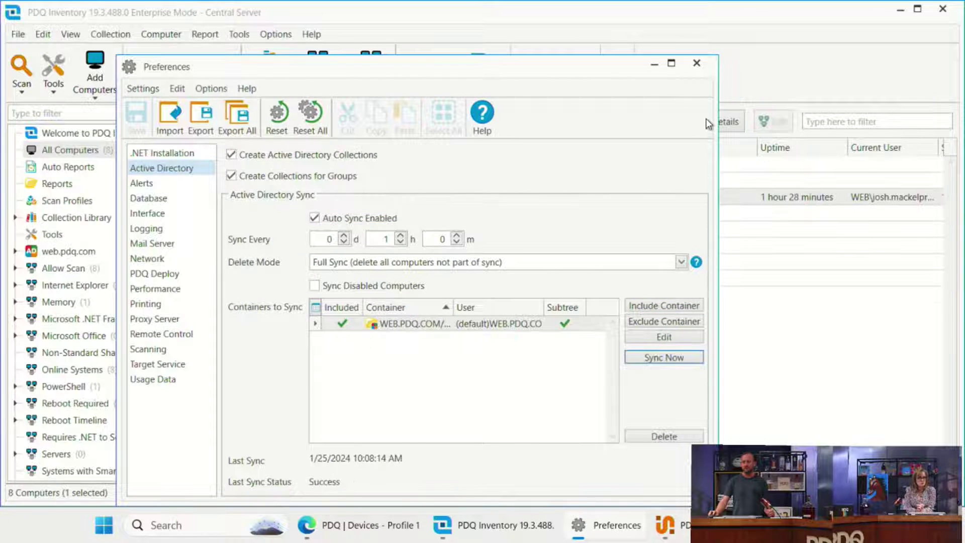
left_click(699, 64)
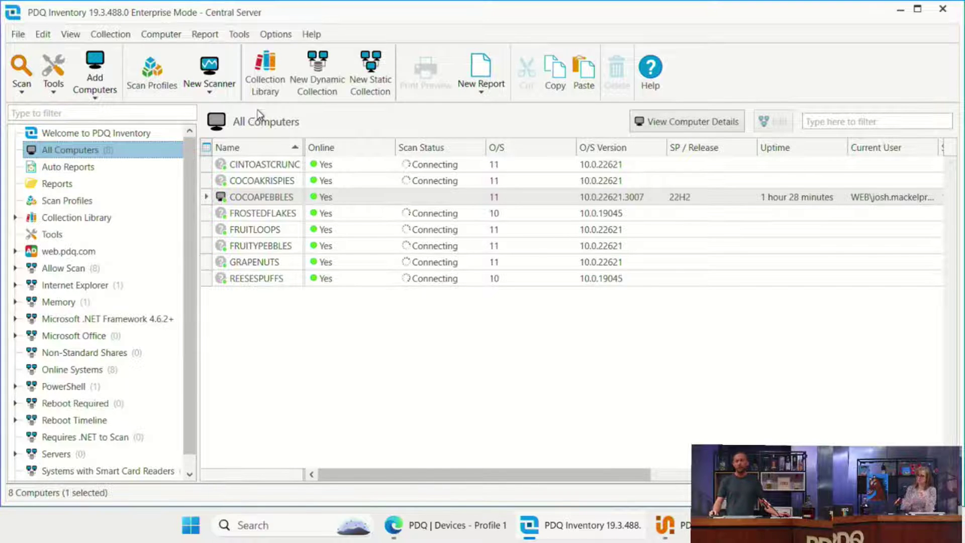
- Edit the Standard scan profile so its scan age trigger runs at 3 days, and save the profile
left_click(158, 35)
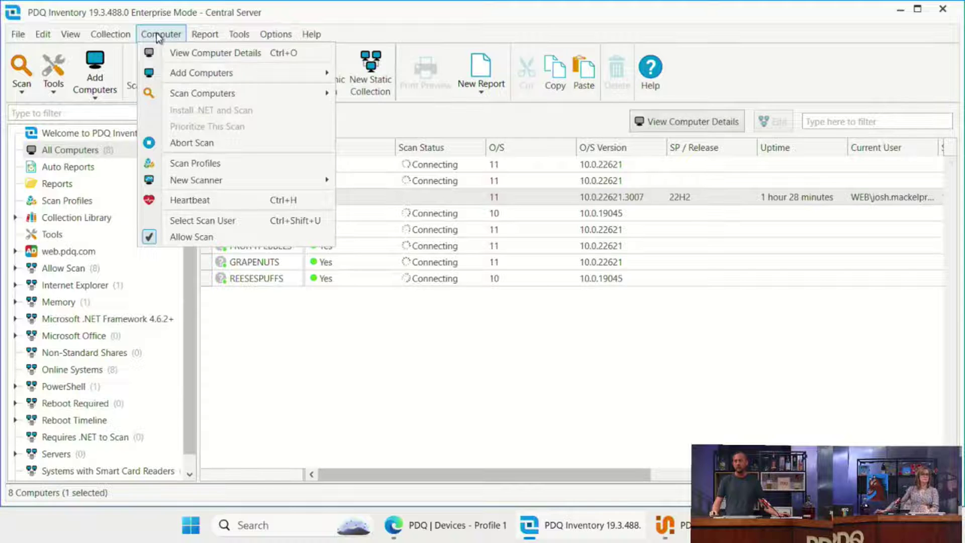
left_click(199, 163)
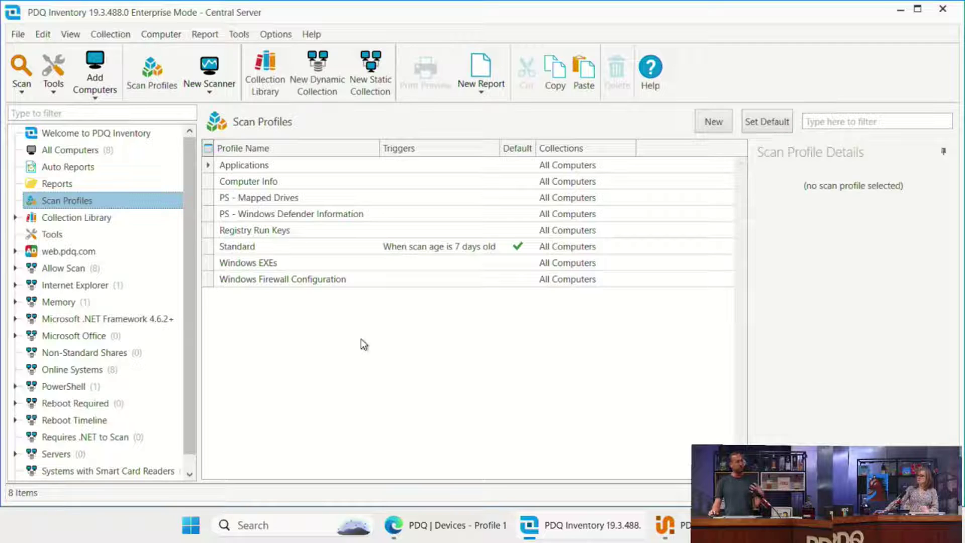
left_click(302, 249)
double_click(308, 248)
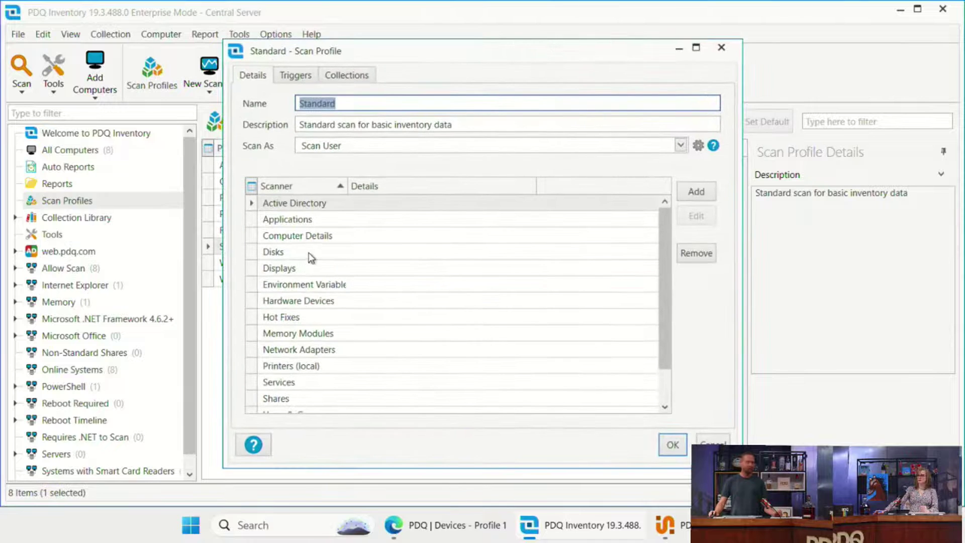
left_click(299, 75)
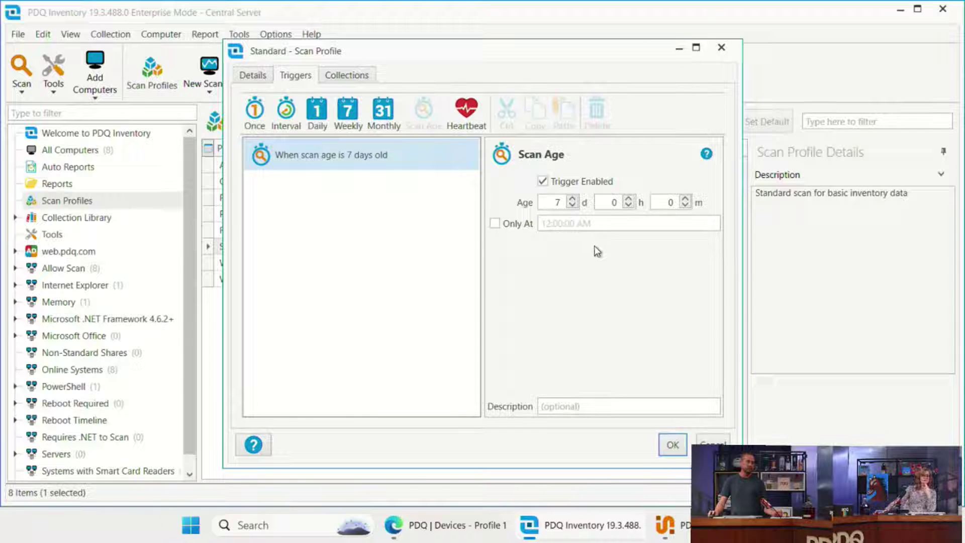
left_click(572, 205)
left_click(571, 205)
left_click(572, 205)
left_click(571, 205)
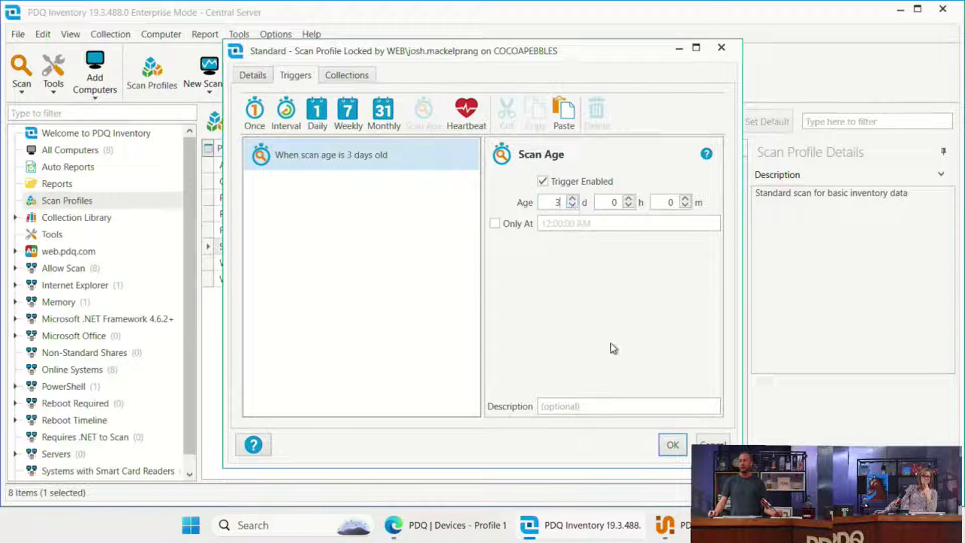
left_click(673, 445)
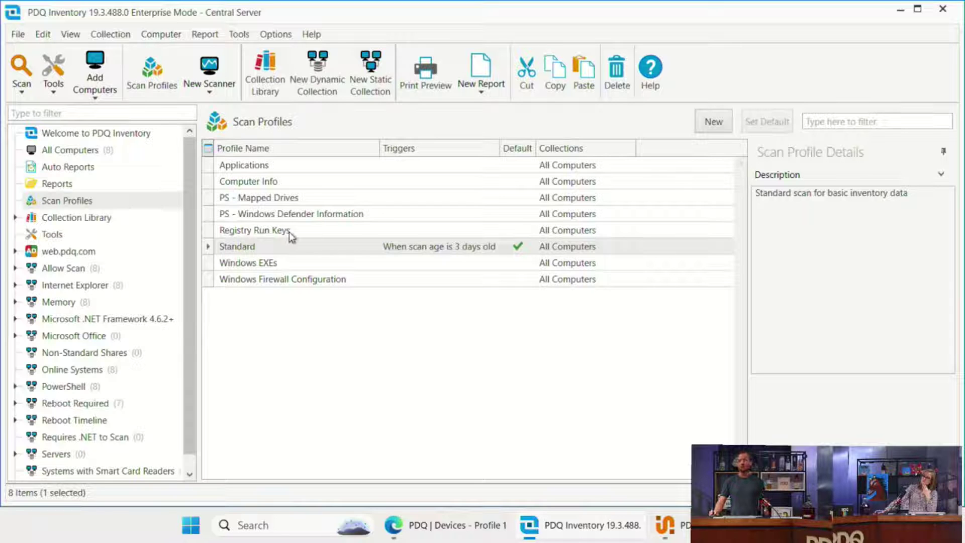
- View the Applications scan profile's description and return to the All Computers list
left_click(291, 168)
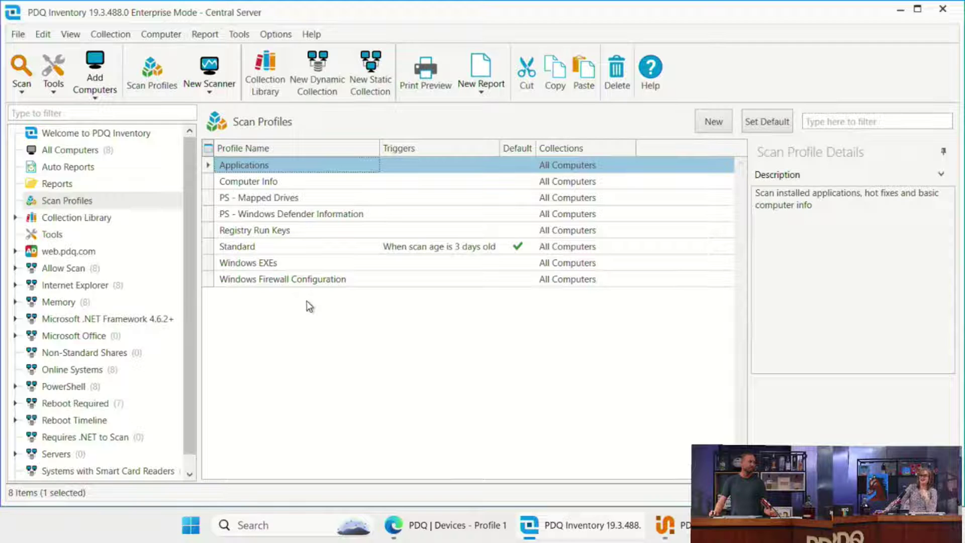
left_click(78, 151)
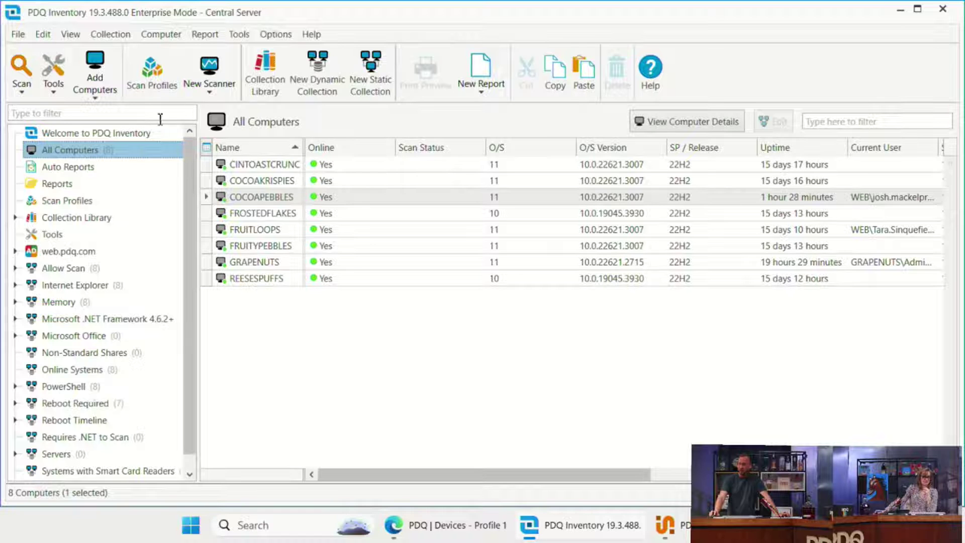
- Open the PDQ Inventory preferences and review the performance settings for scan timeouts and concurrent scans
left_click(290, 36)
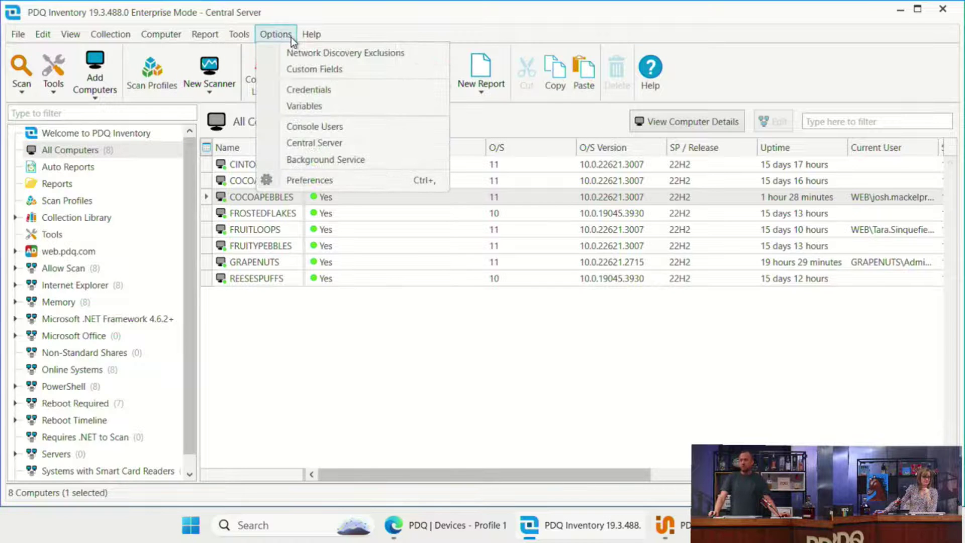
left_click(304, 180)
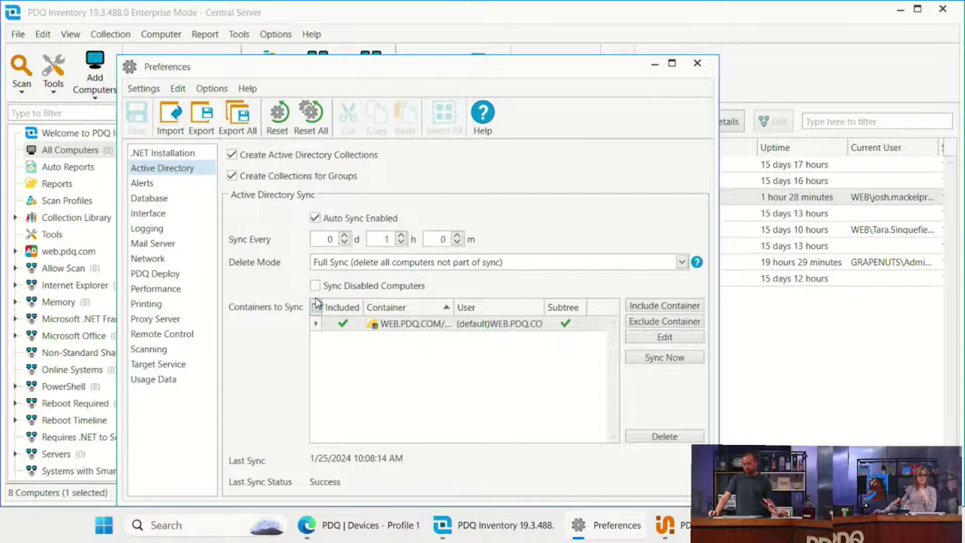
left_click(177, 294)
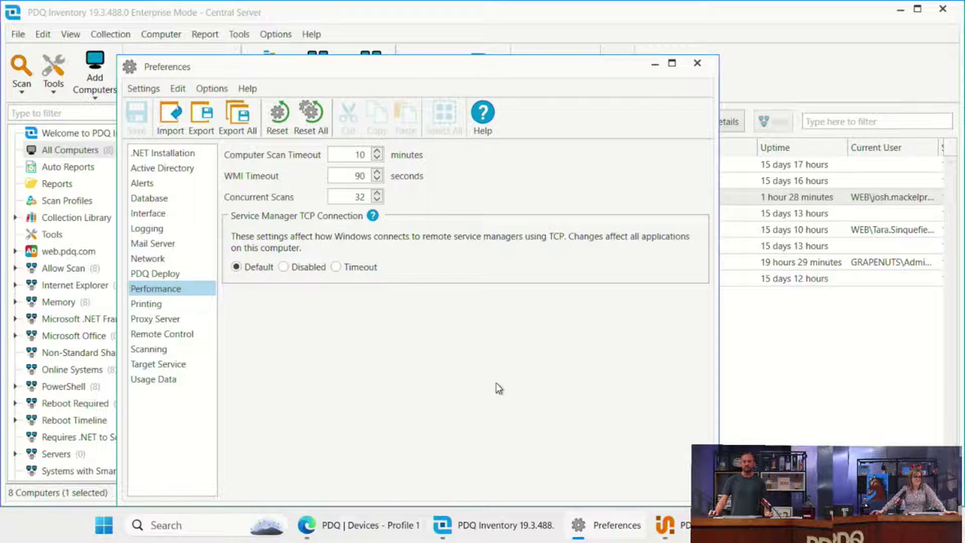
- In the PDQ Deploy preferences, enable cleanup of deployments older than 9 days, save the change and close the preferences
left_click(152, 273)
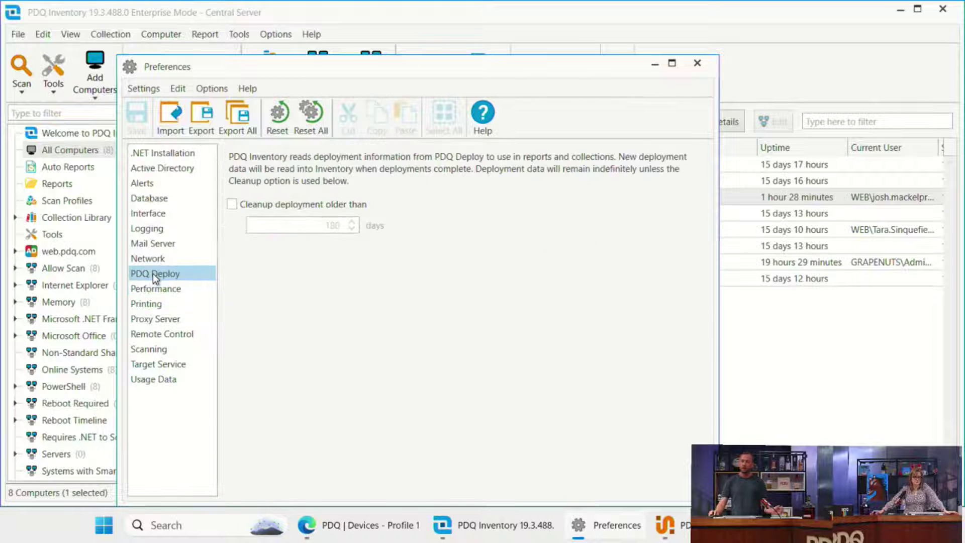
left_click(232, 204)
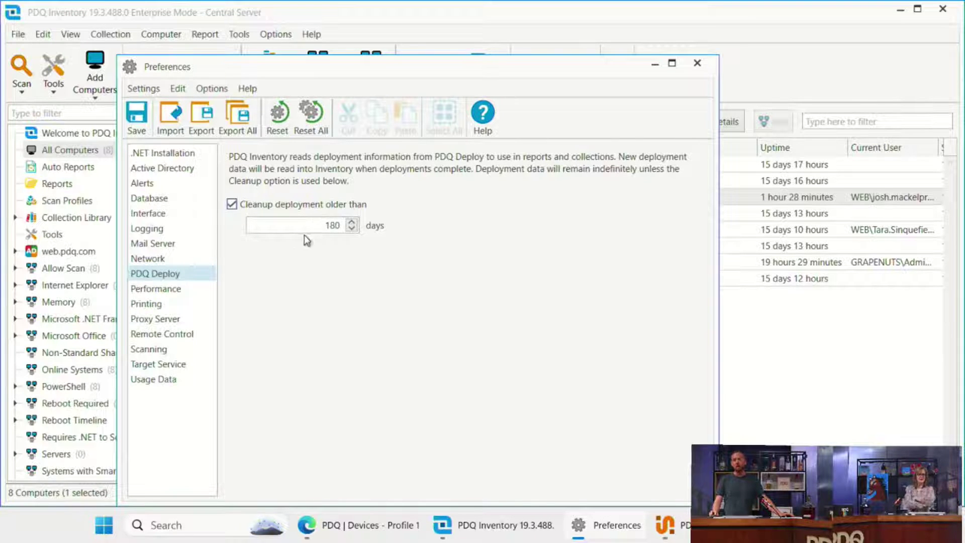
left_click(327, 227)
double_click(327, 227)
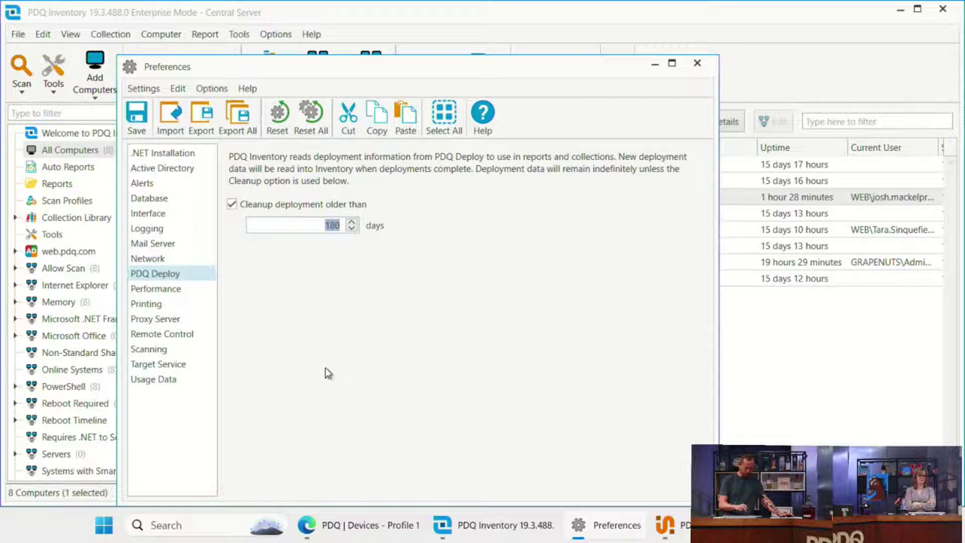
type("9")
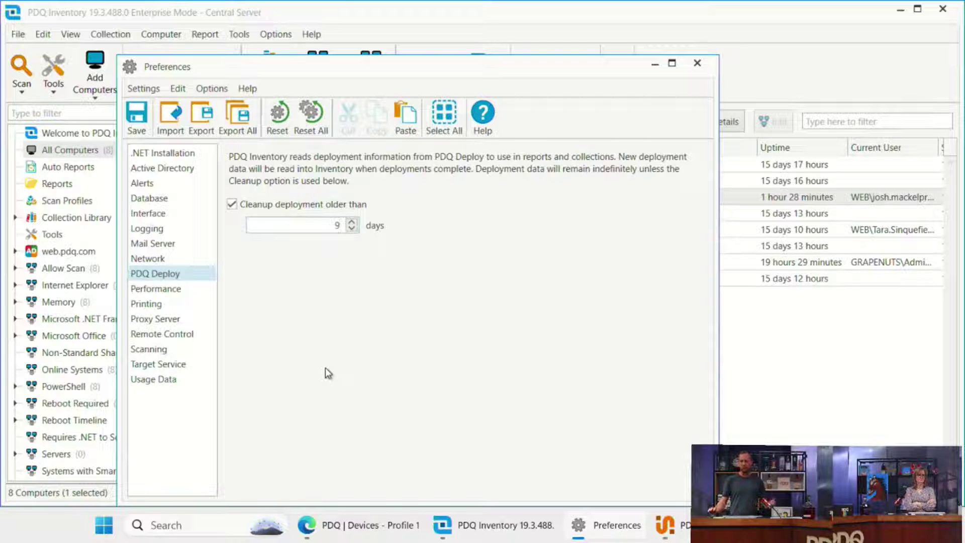
left_click(132, 118)
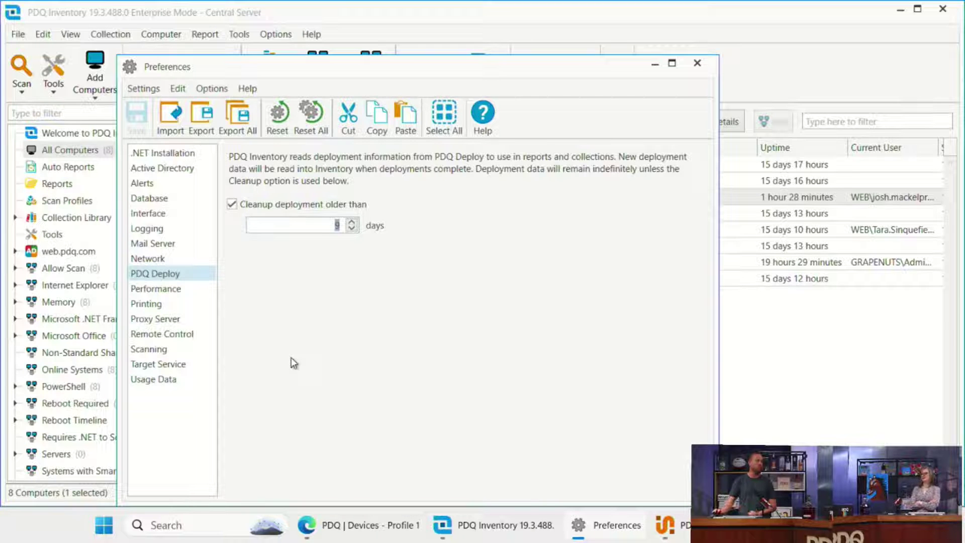
left_click(695, 65)
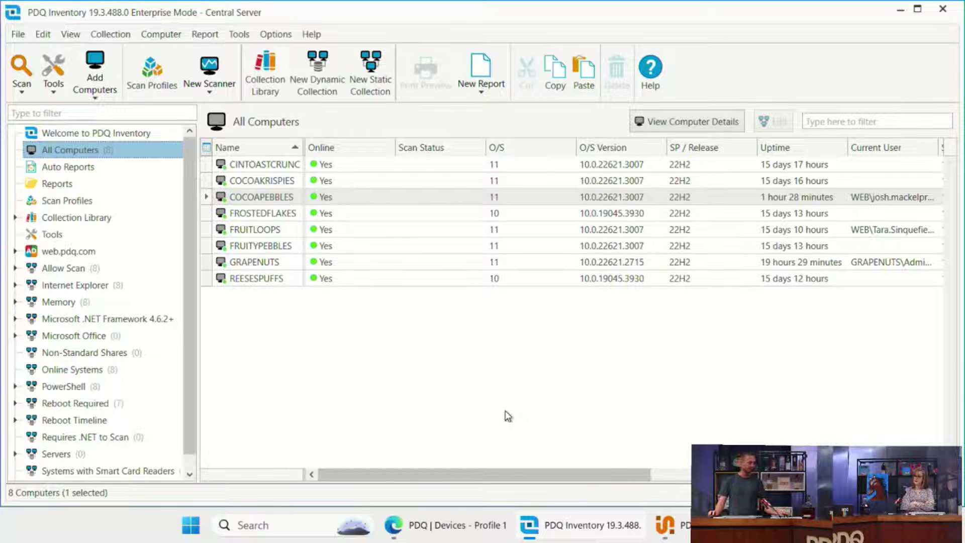
- Switch to PDQ Deploy, review the configured deploy user credentials and close the credentials window
left_click(664, 525)
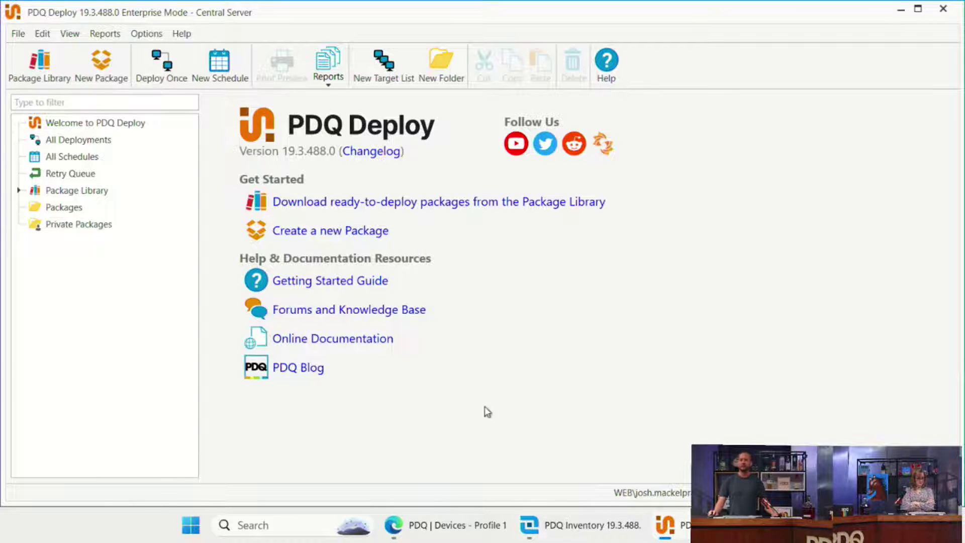
left_click(161, 32)
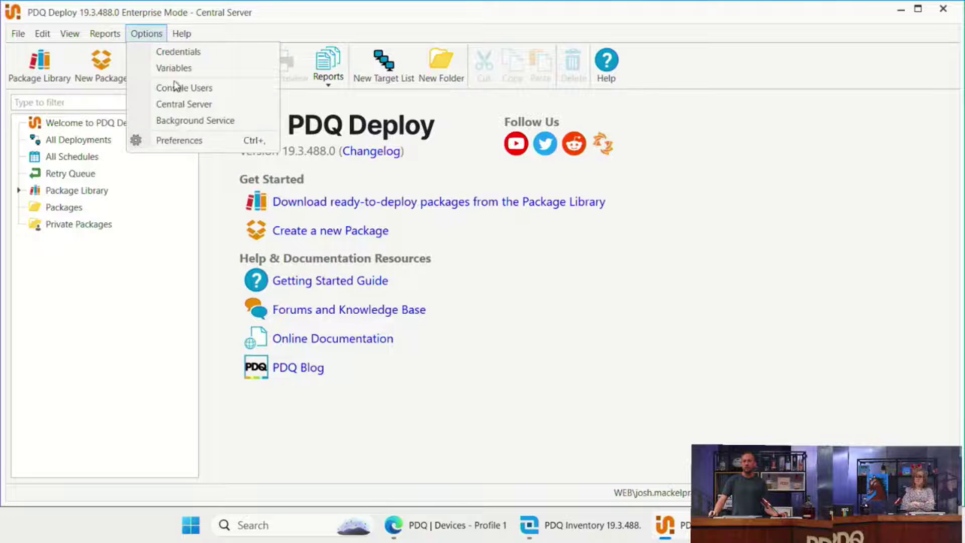
left_click(205, 52)
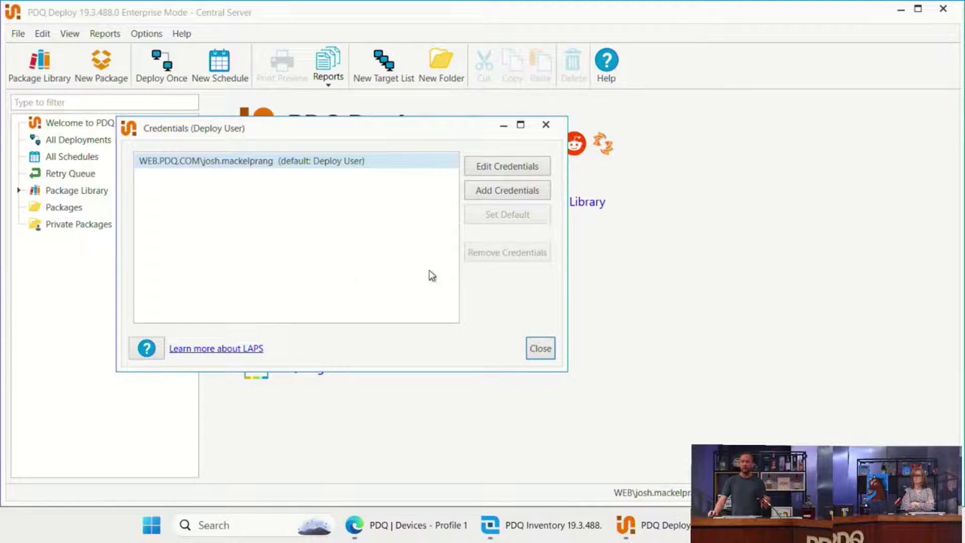
left_click(549, 352)
- Try the option to use PDQ Inventory Scan User credentials first in a one-time deployment, and close it without deploying
left_click(162, 61)
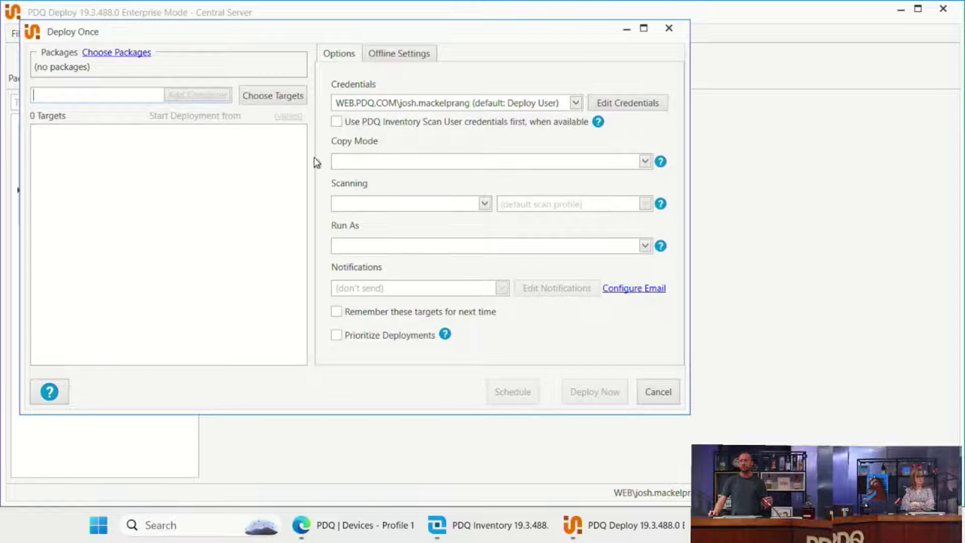
left_click(336, 123)
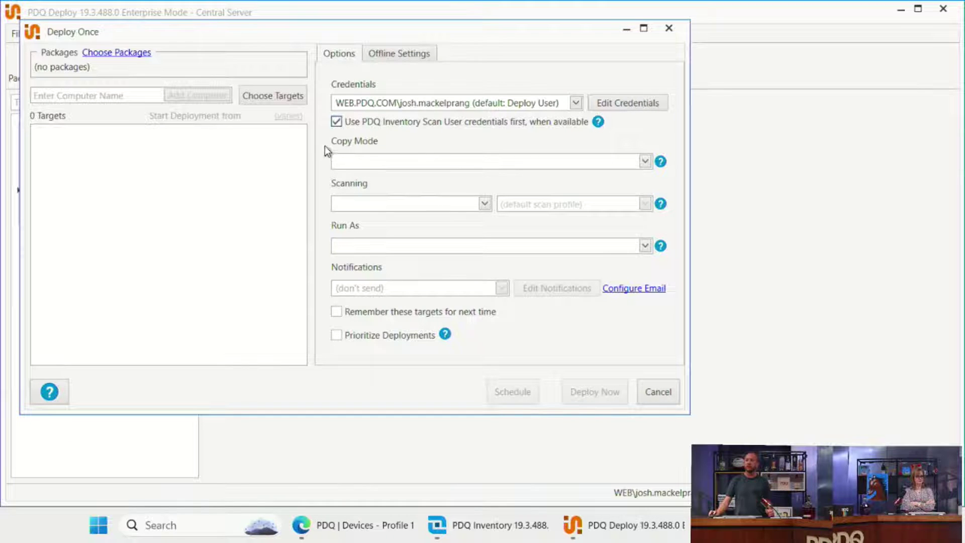
left_click(336, 122)
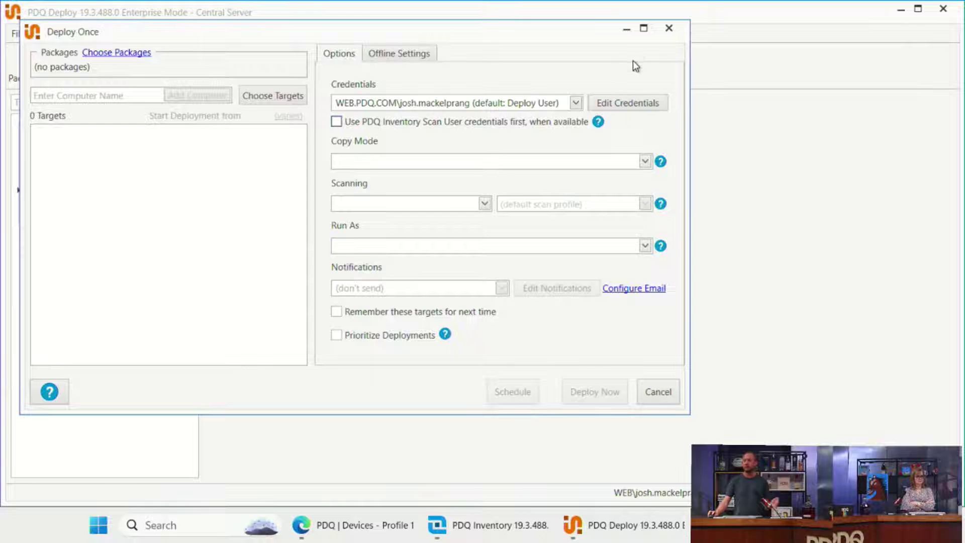
left_click(668, 28)
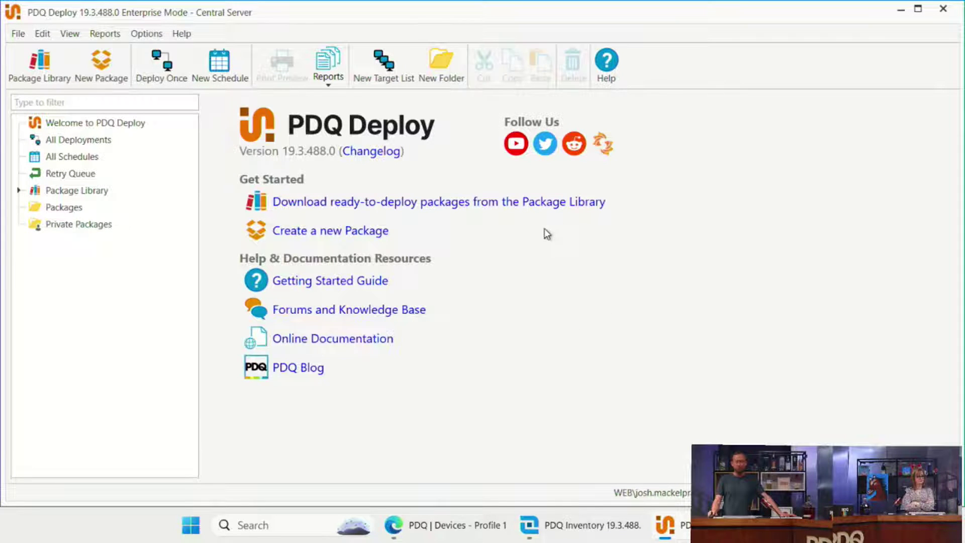
- Open the PDQ Deploy preferences and review the repository path and cleanup settings
left_click(147, 33)
left_click(188, 140)
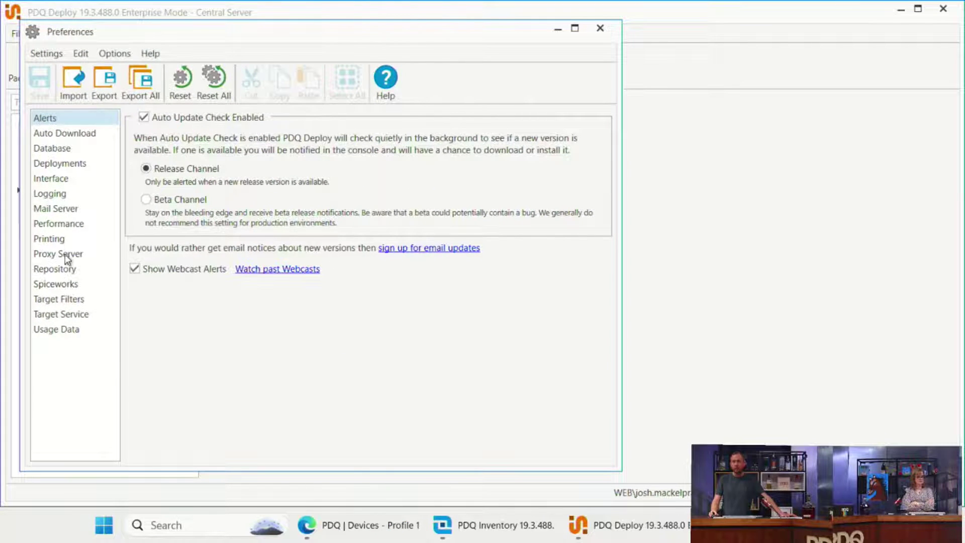
left_click(55, 269)
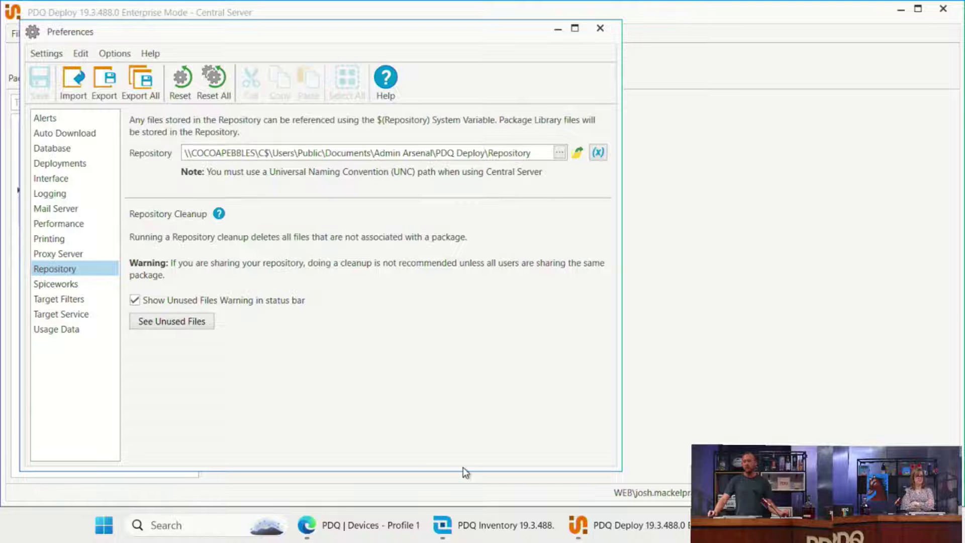
- Minimize the open windows and close the preferences, and inspect the Repository folder from the desktop shortcut before closing it
left_click(899, 10)
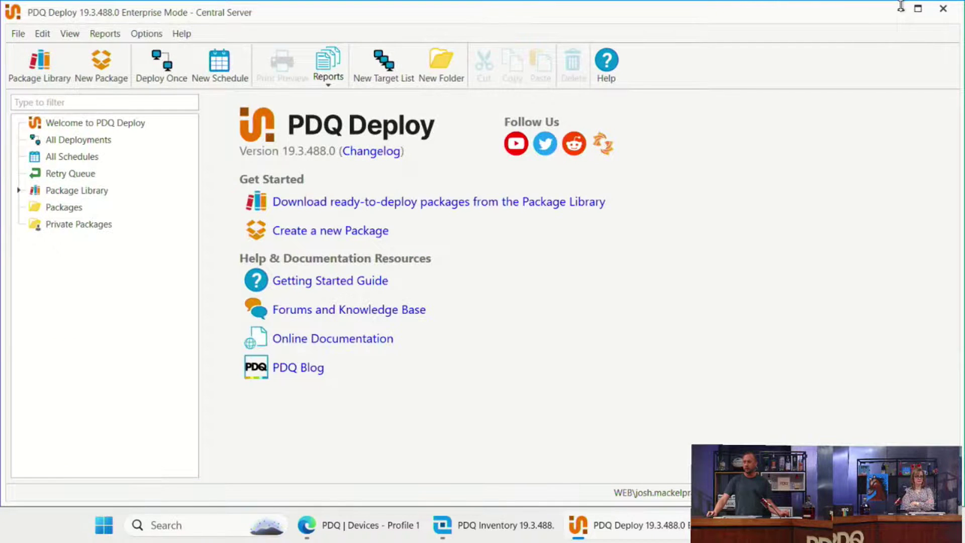
left_click(899, 10)
left_click(898, 9)
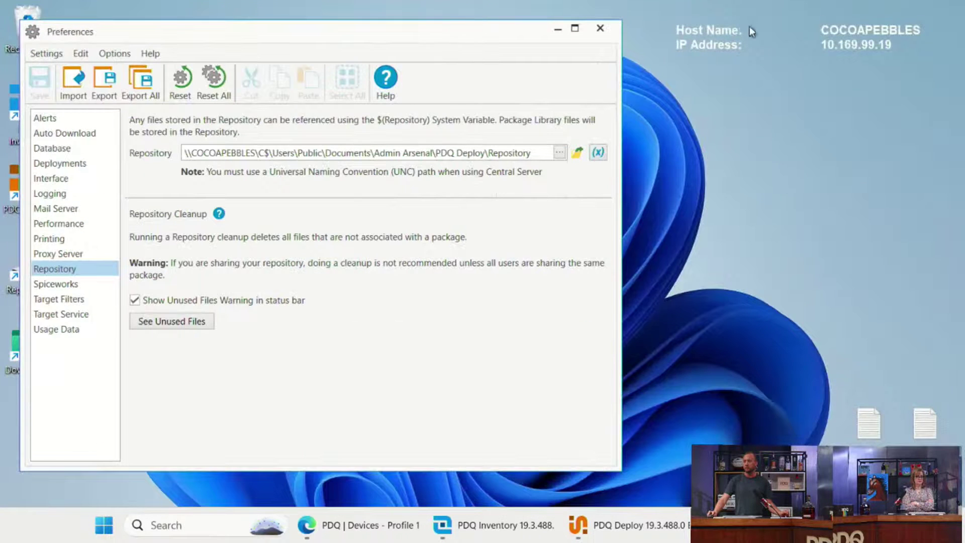
left_click(603, 29)
double_click(25, 266)
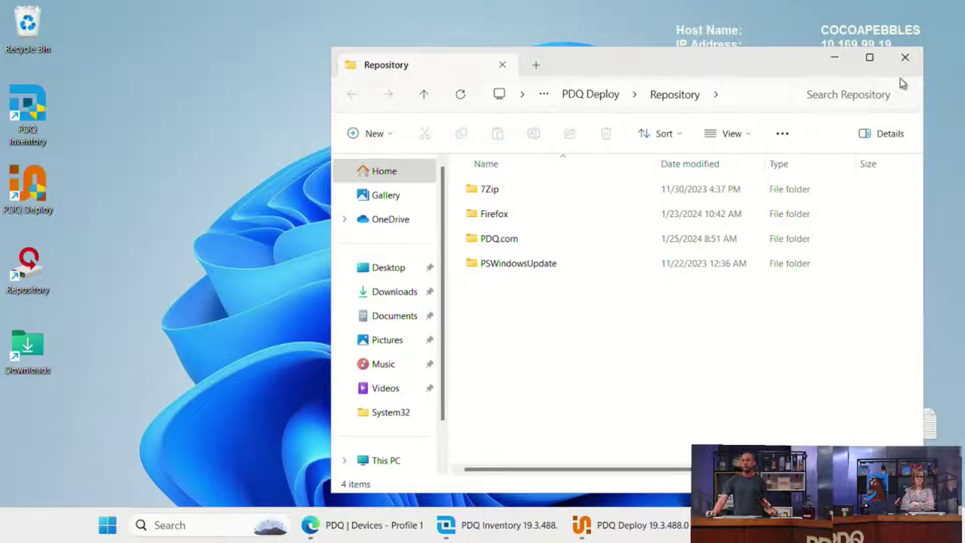
left_click(905, 59)
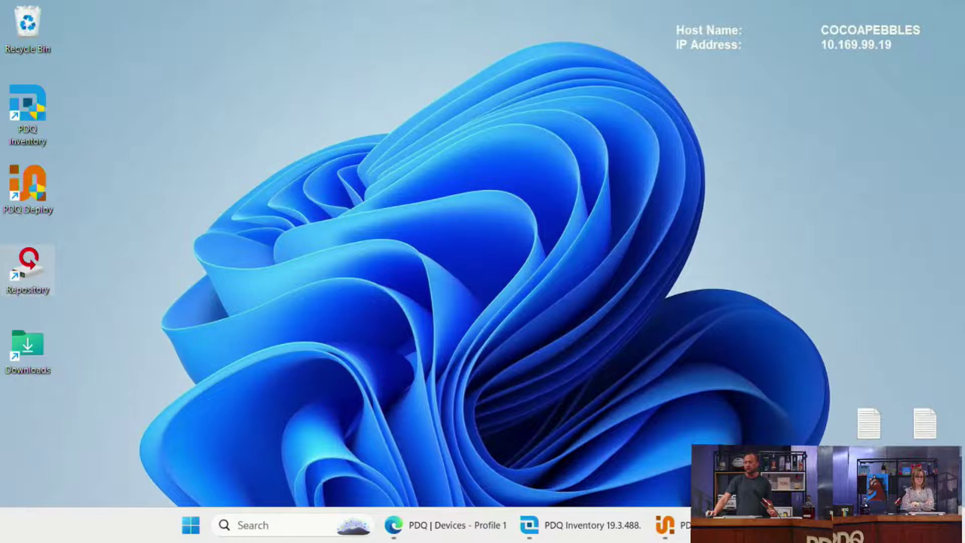
- Switch to PDQ Deploy, reopen its preferences to review the Performance settings, and close them
left_click(666, 525)
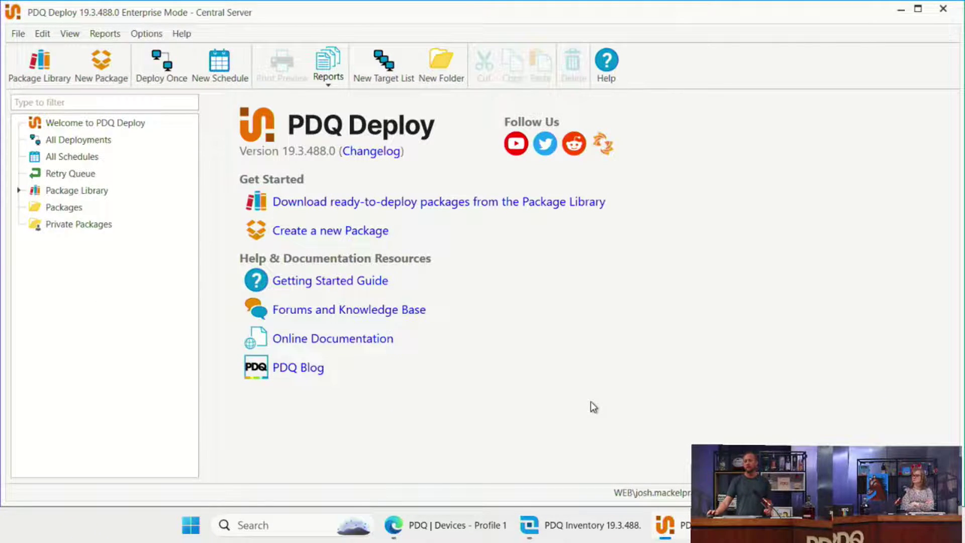
left_click(153, 36)
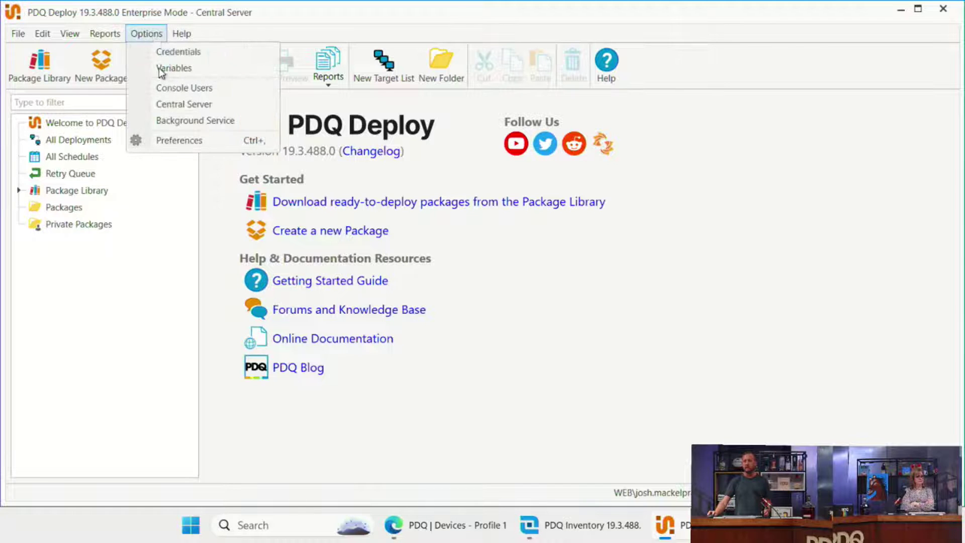
left_click(171, 136)
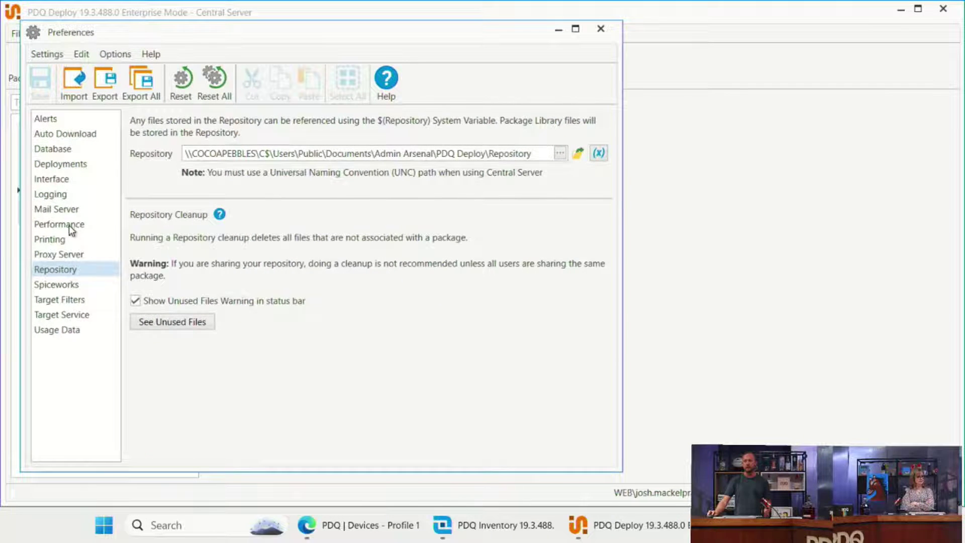
left_click(70, 227)
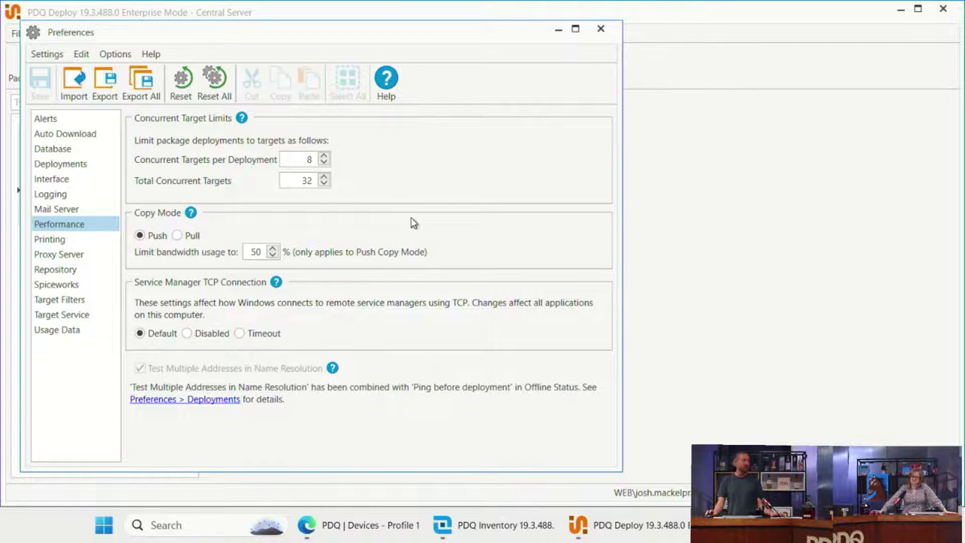
left_click(596, 32)
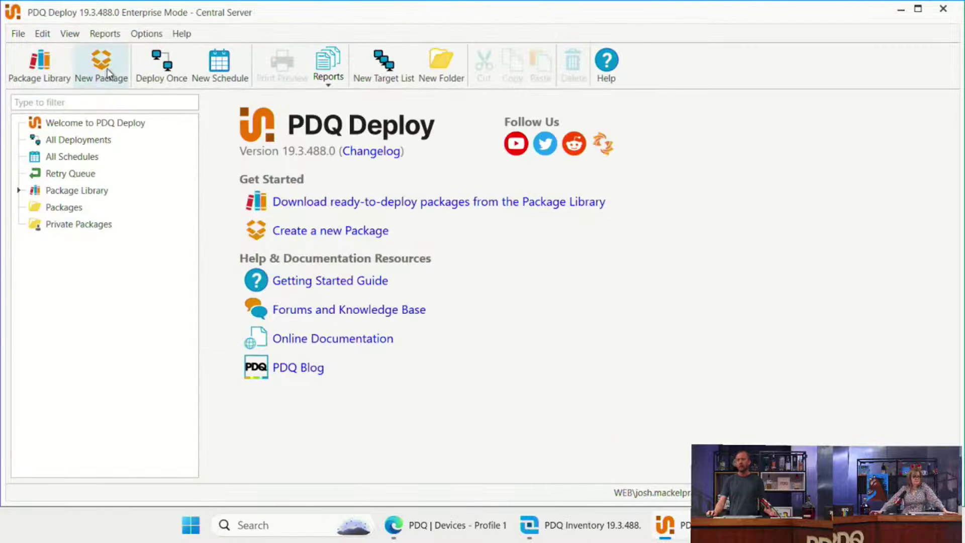
- Download the Dropbox package from the Package Library and show it under Packages
left_click(50, 70)
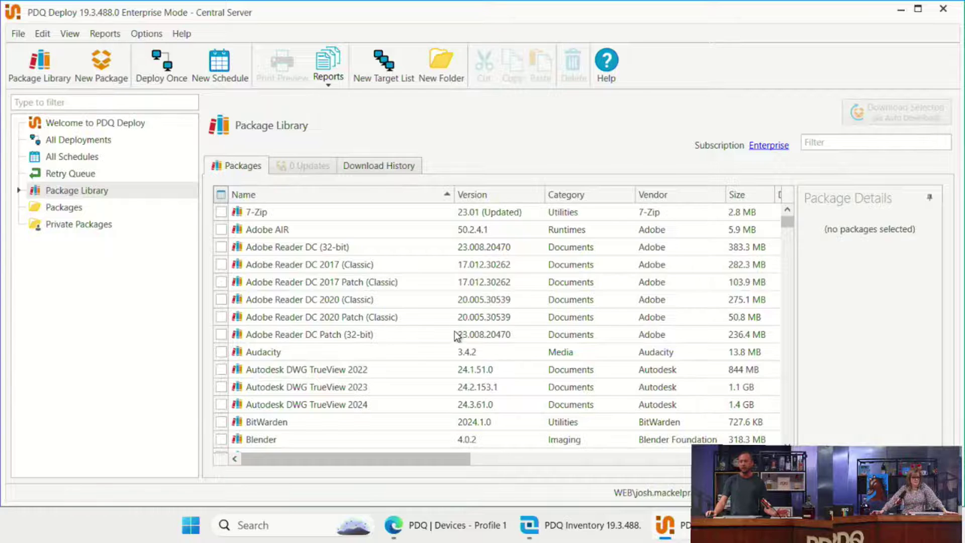
scroll(454, 331, "down", 4)
scroll(456, 336, "up", 3)
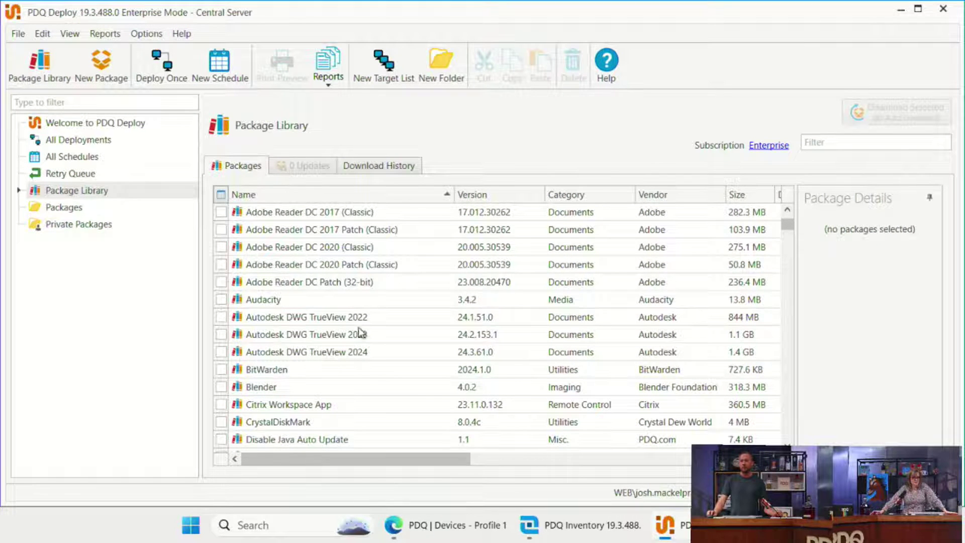
scroll(285, 420, "down", 2)
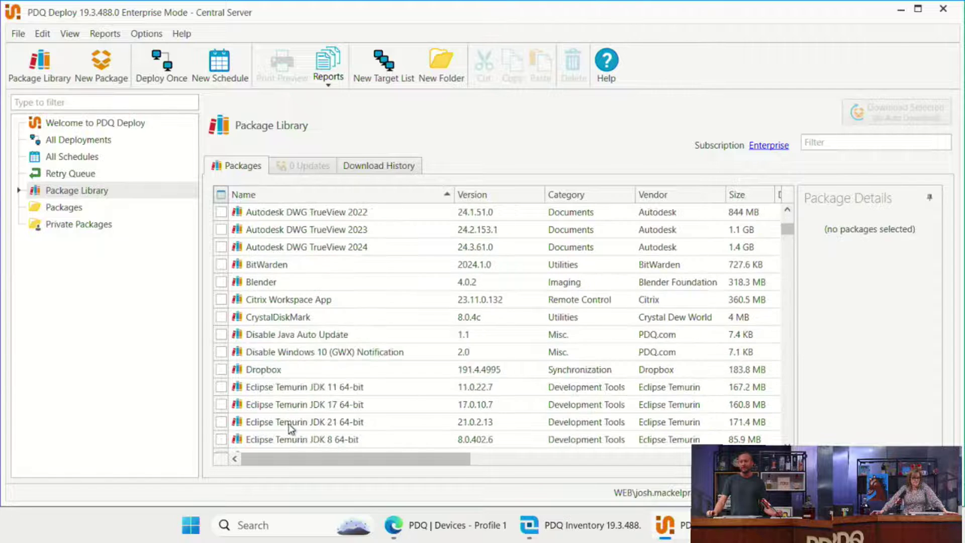
left_click(283, 369)
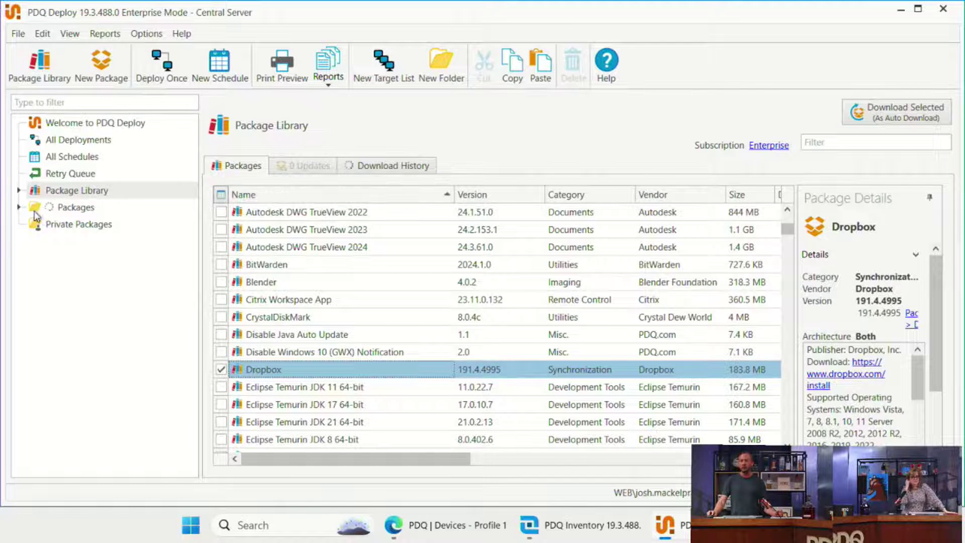
left_click(19, 207)
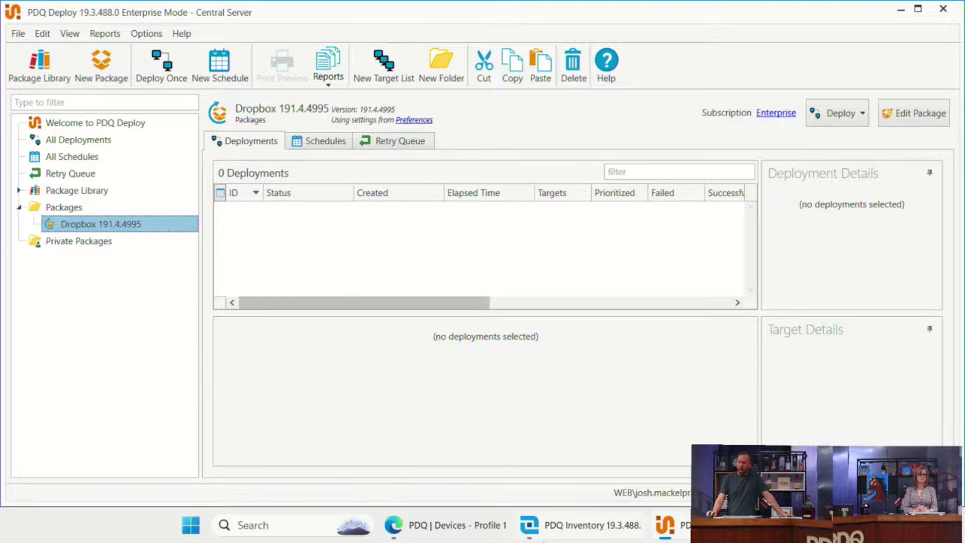
- Switch to PDQ Inventory and start a new dynamic collection named "Machines without Connect"
left_click(533, 525)
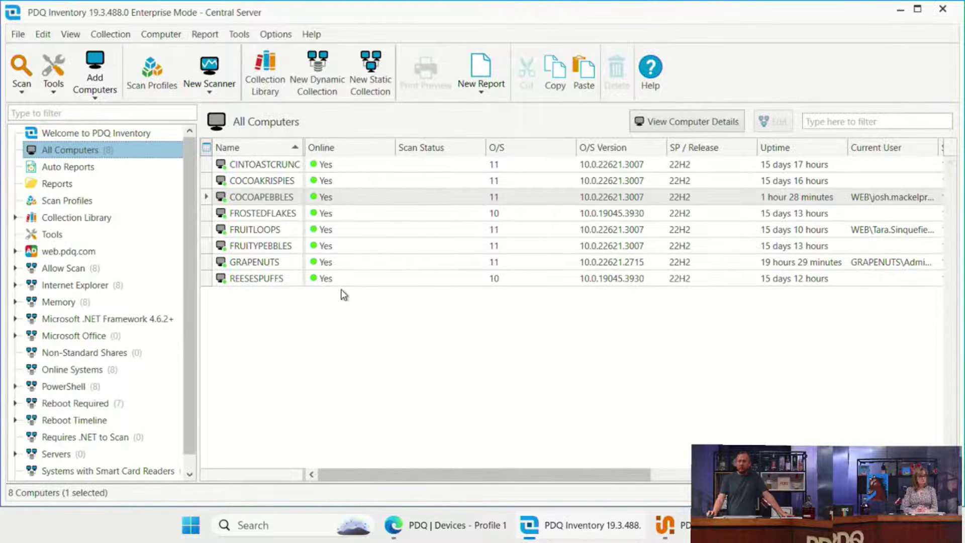
left_click(664, 525)
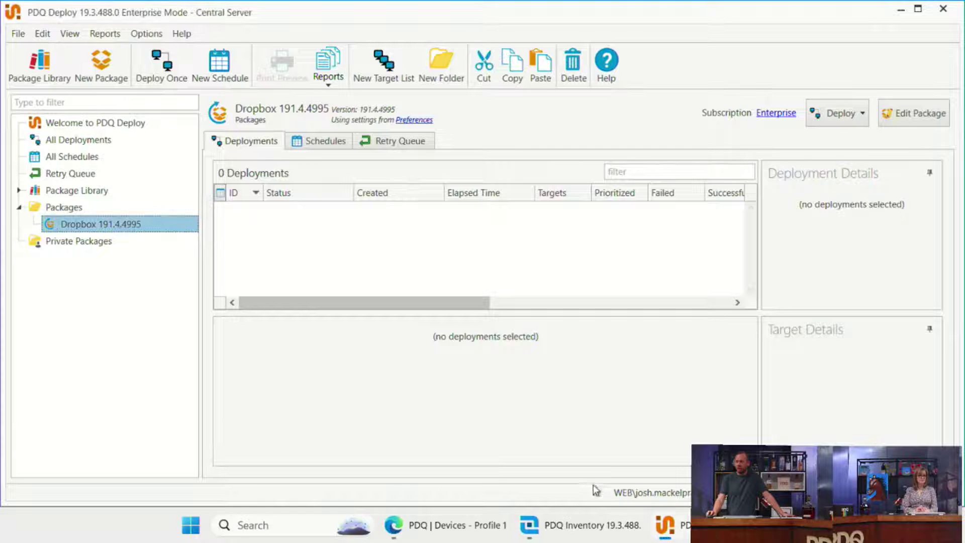
left_click(555, 524)
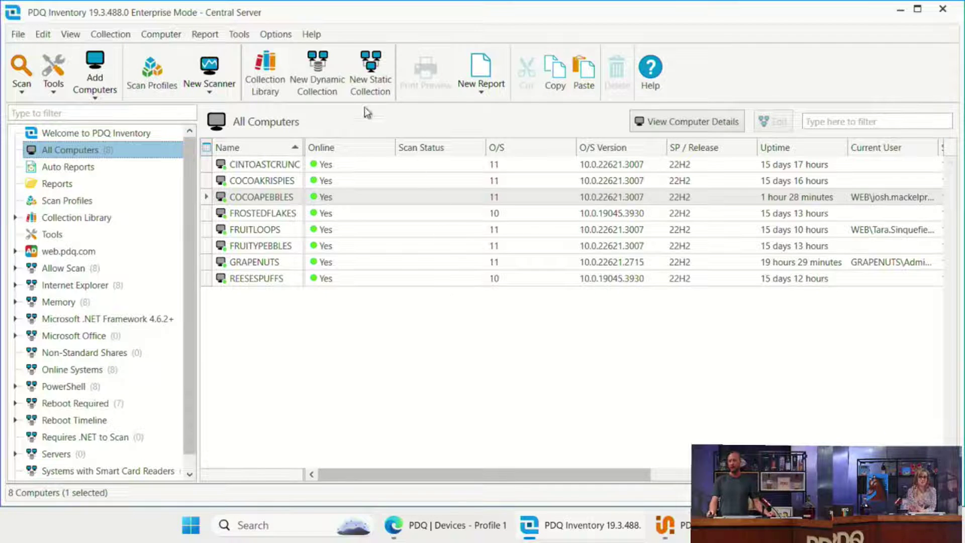
left_click(331, 79)
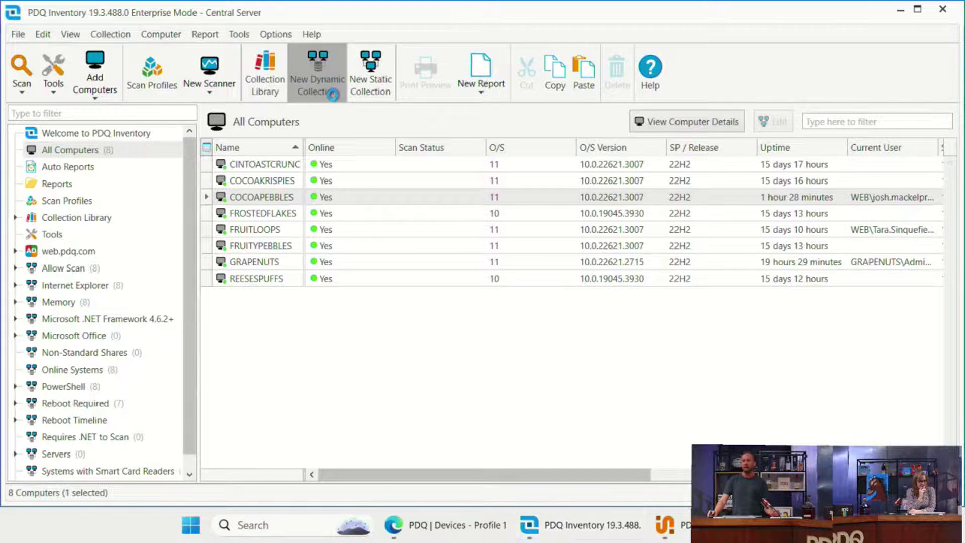
left_click_drag(315, 73, 387, 117)
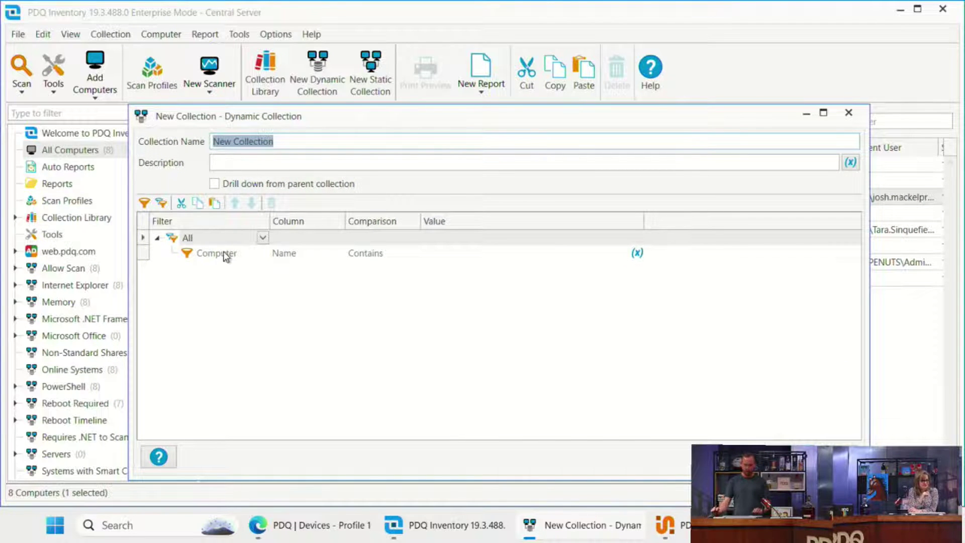
double_click(312, 140)
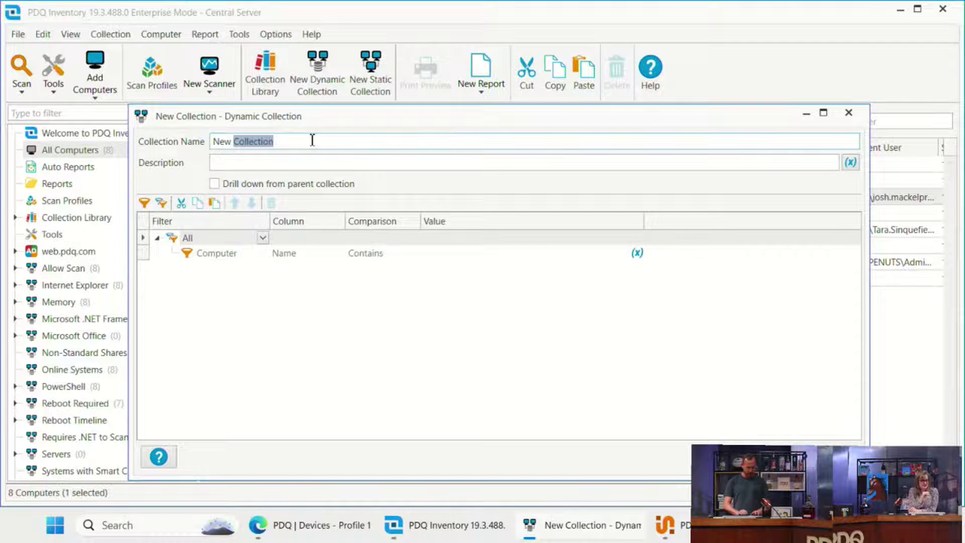
key("ctrl+a")
type("Machines without Connect")
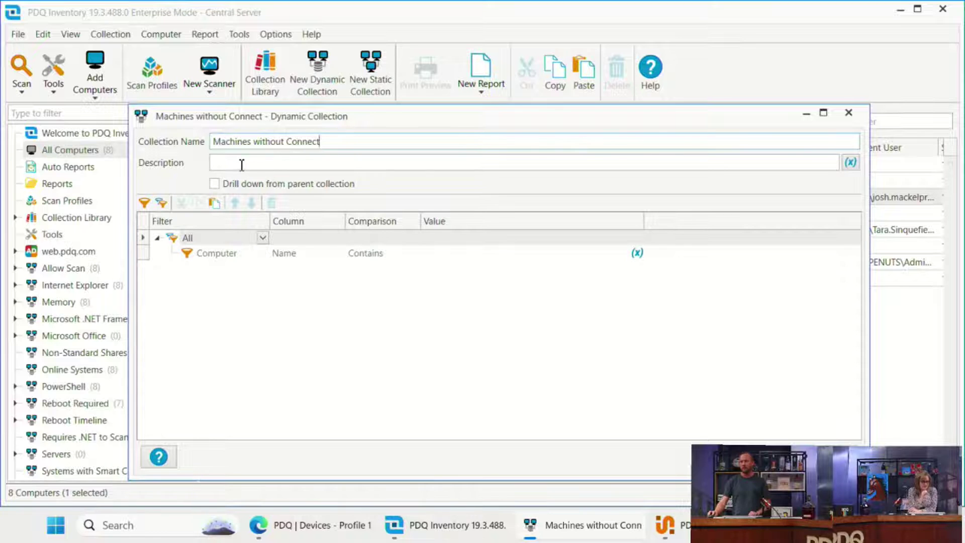
- Add a filter group to the collection, nest the existing Computer filter inside it, and set the group to Not Any
left_click(198, 238)
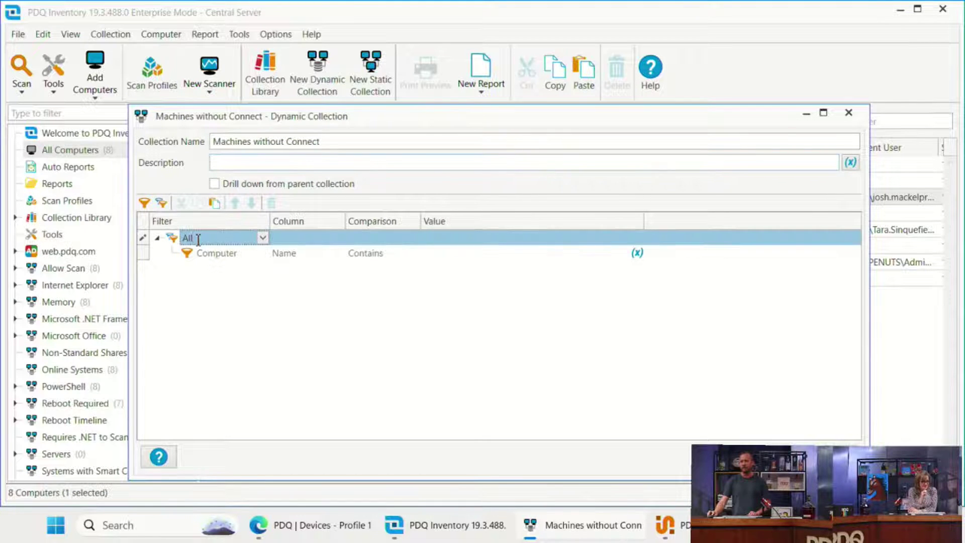
left_click(161, 203)
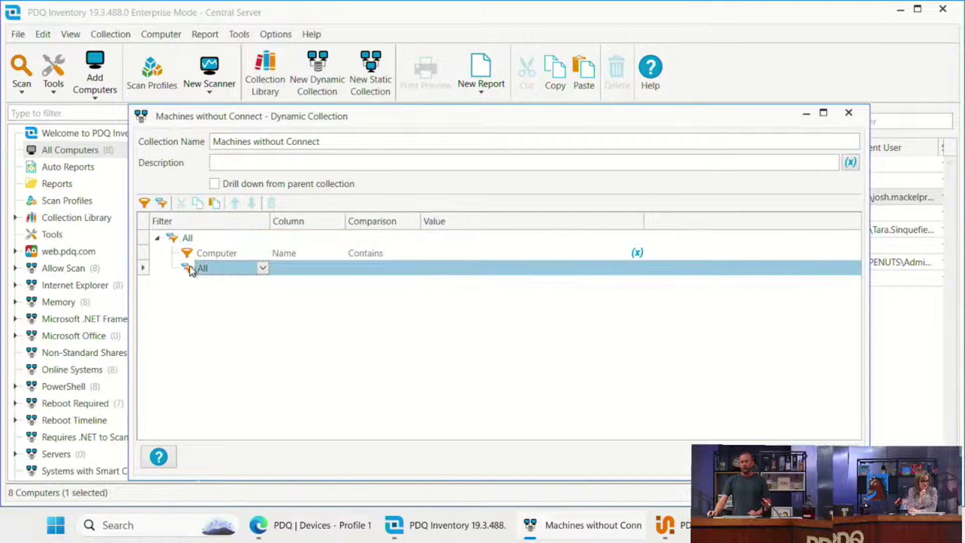
left_click(235, 203)
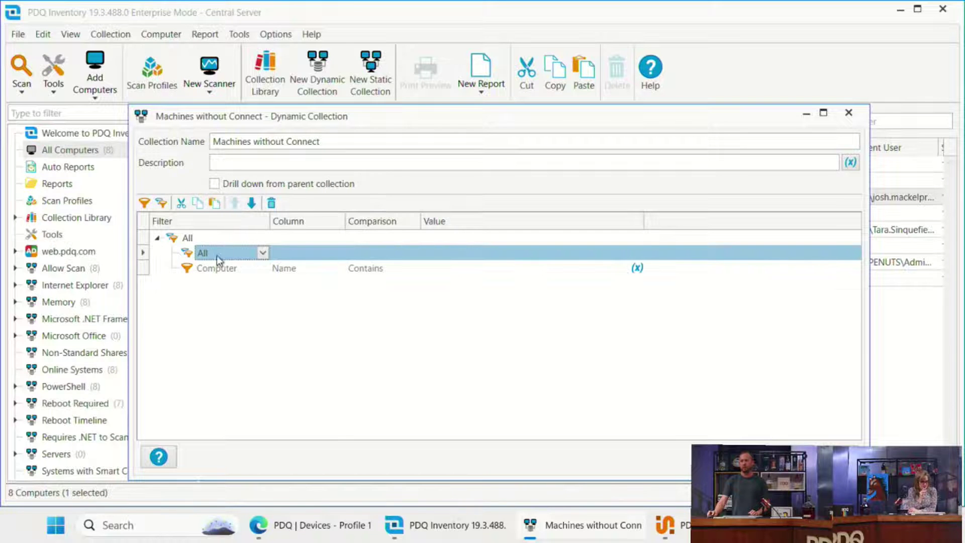
left_click(201, 270)
left_click(235, 202)
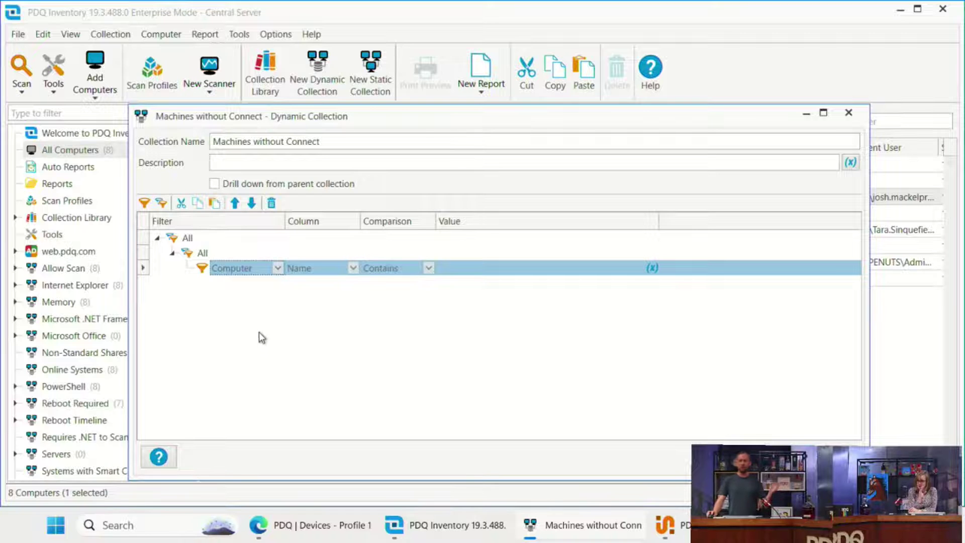
left_click(201, 254)
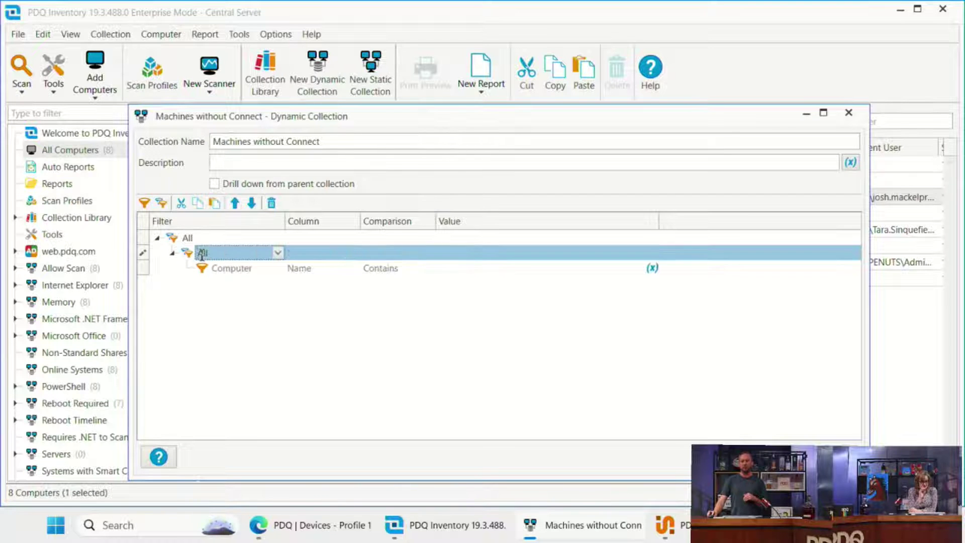
left_click(278, 252)
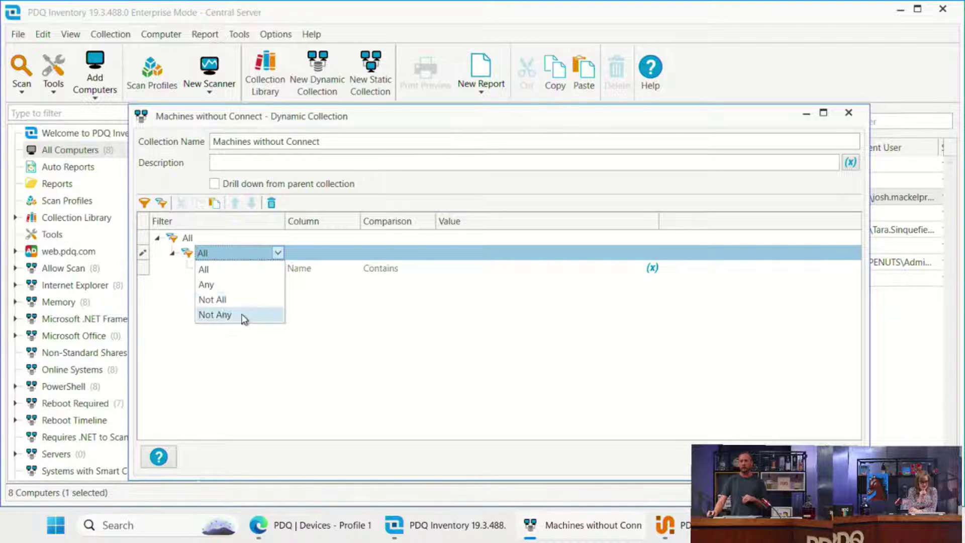
left_click(244, 316)
- Set the nested filter to Application Name Contains "Connect" and save the collection
left_click(277, 268)
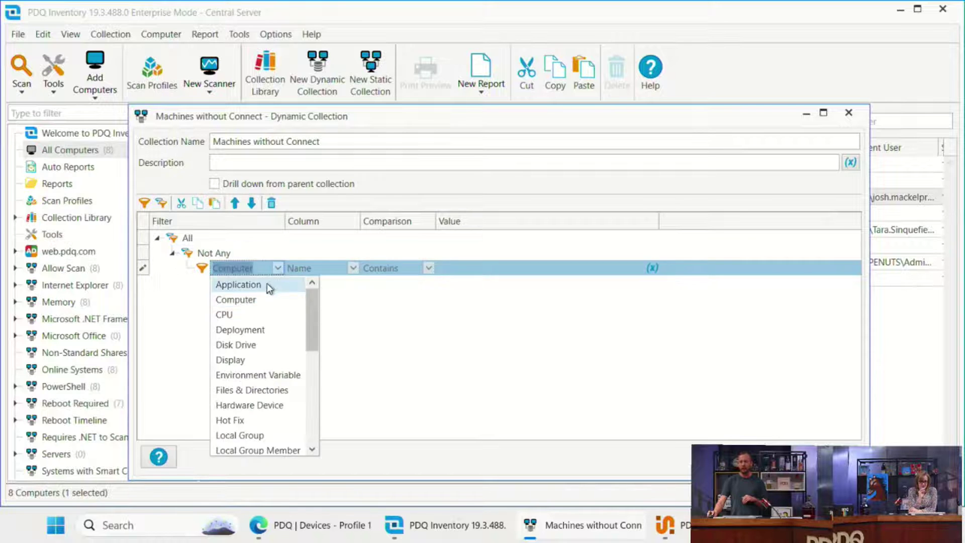
left_click(266, 282)
left_click(454, 268)
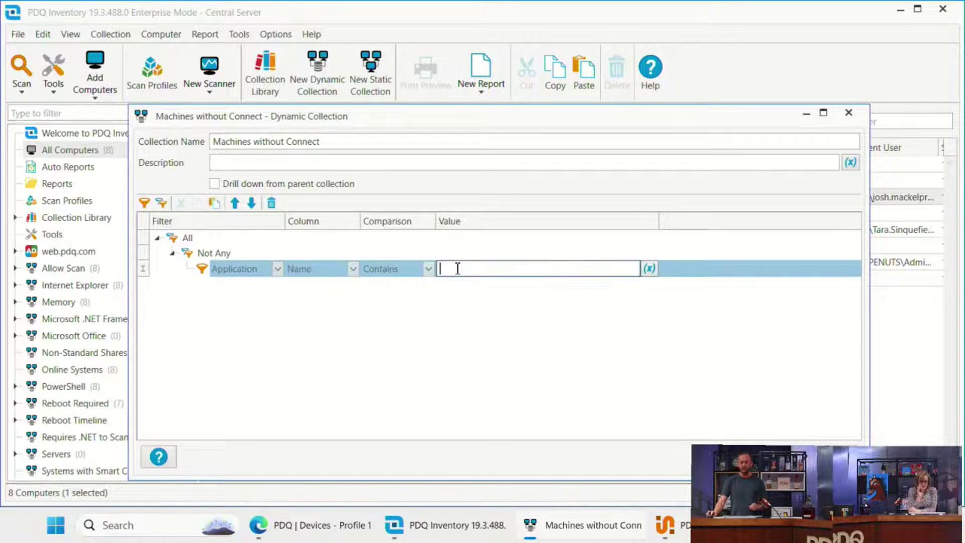
type("Conne")
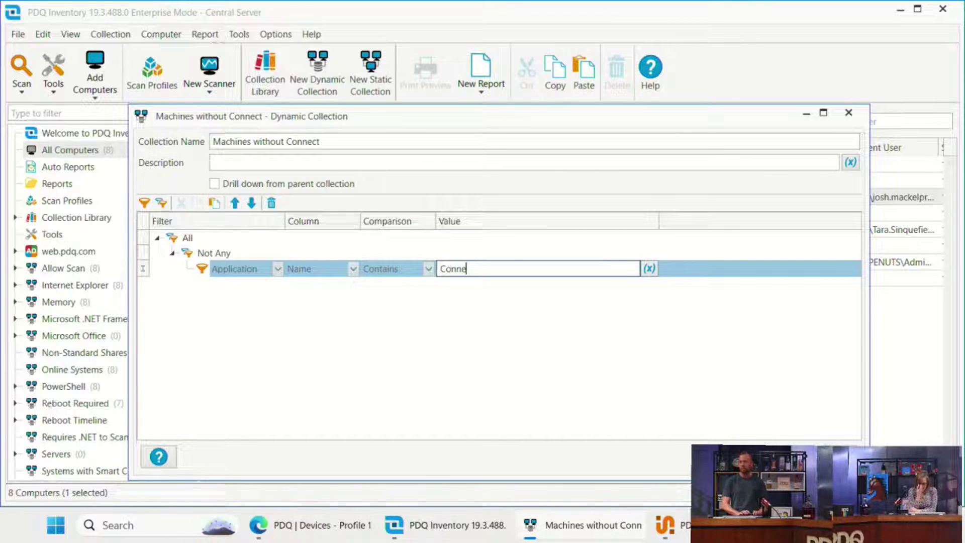
type("ct")
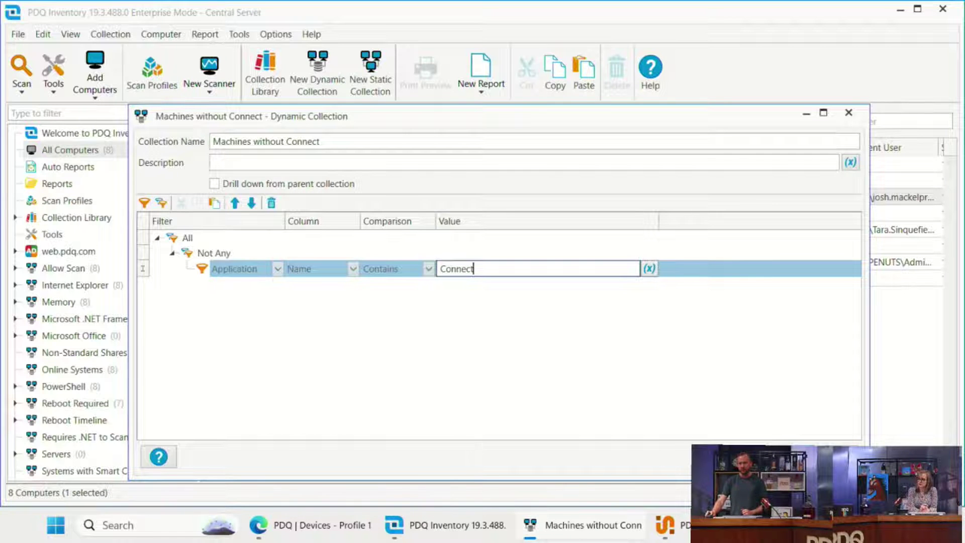
key("Return")
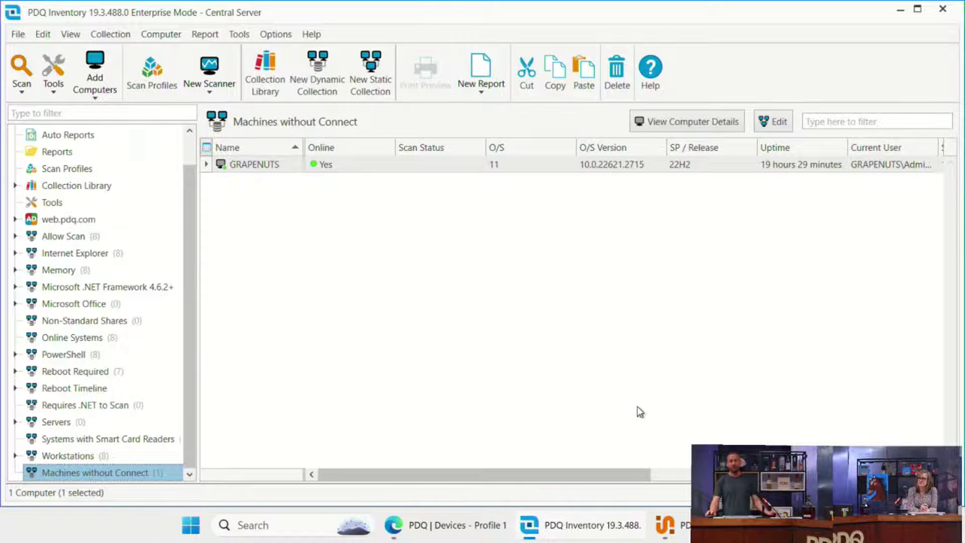
- Open the GRAPENUTS computer details, review its installed applications, and close the window
double_click(271, 168)
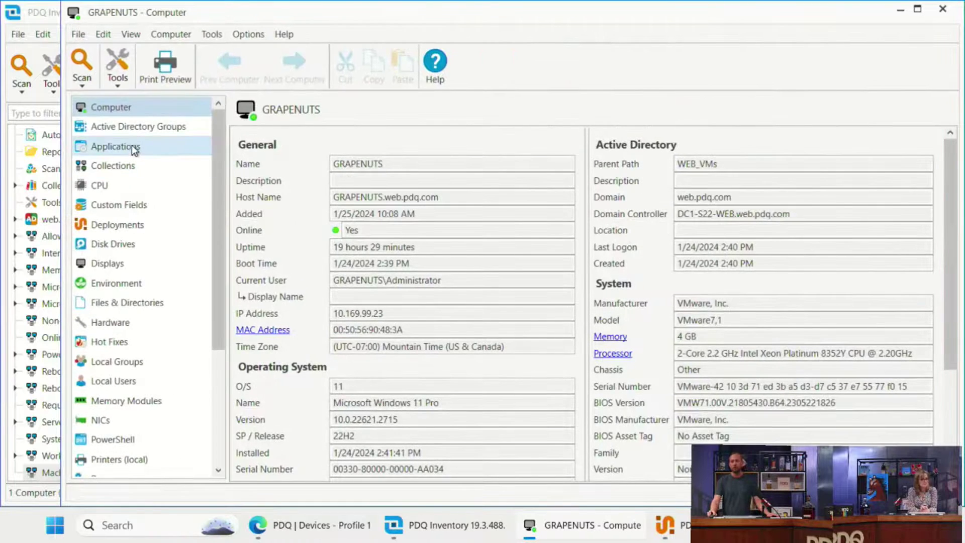
left_click(115, 146)
left_click_drag(332, 139, 375, 142)
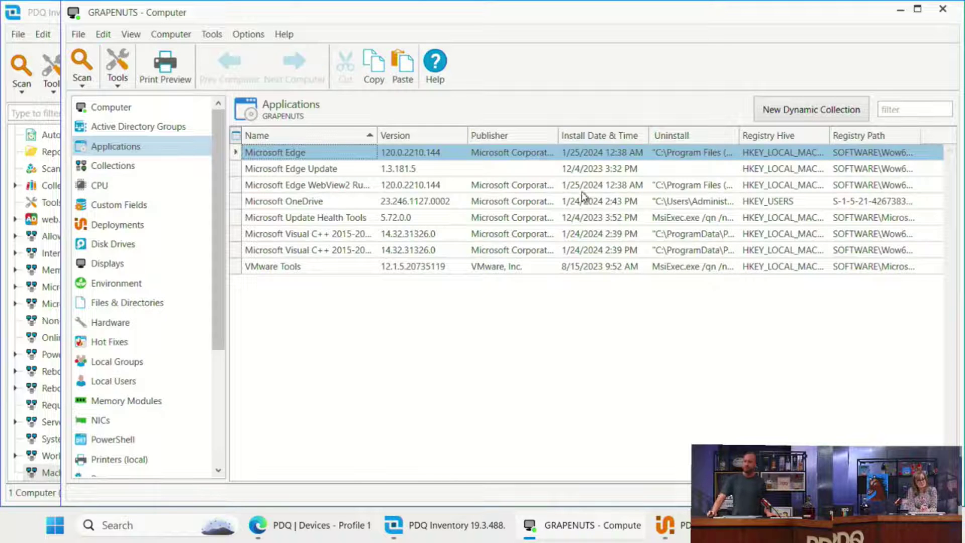
left_click(943, 9)
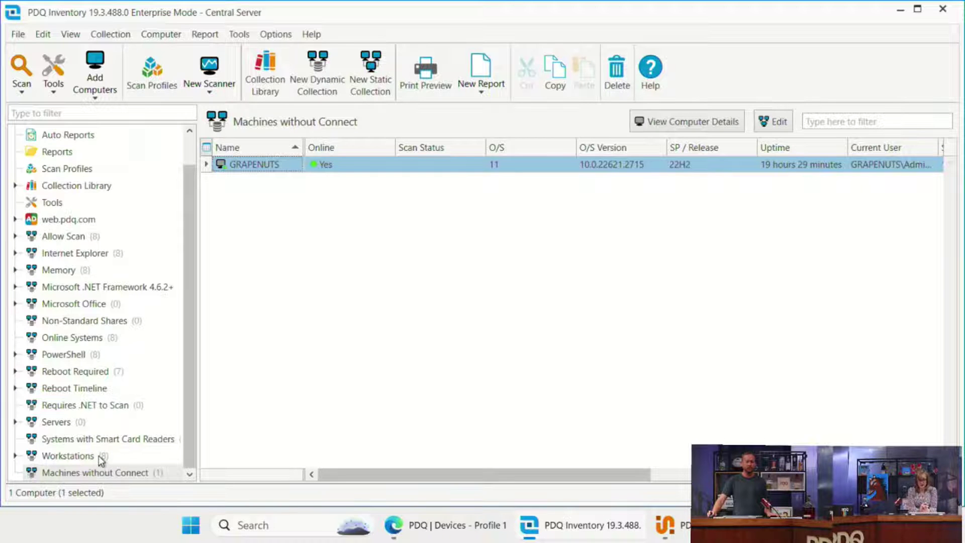
- Duplicate the Machines without Connect collection
left_click(86, 473)
right_click(94, 472)
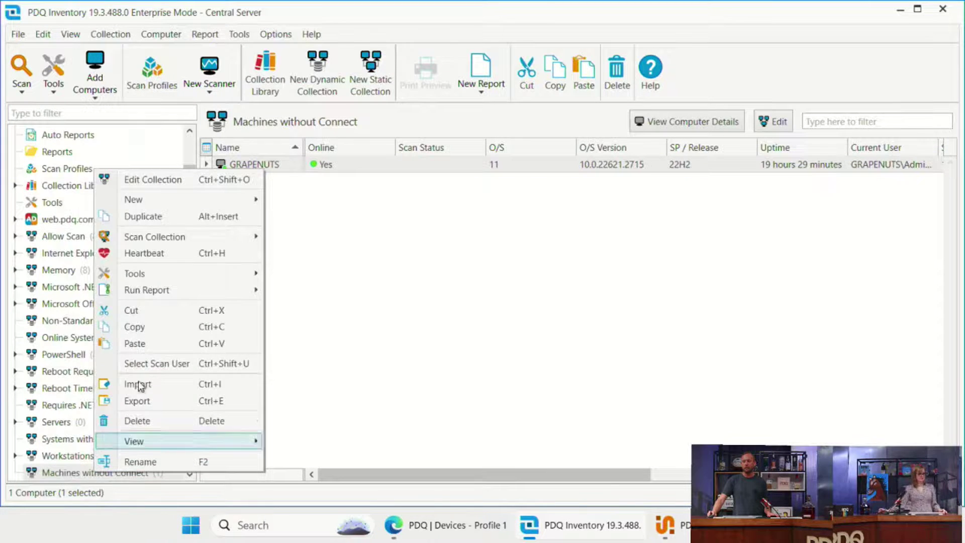
left_click(195, 216)
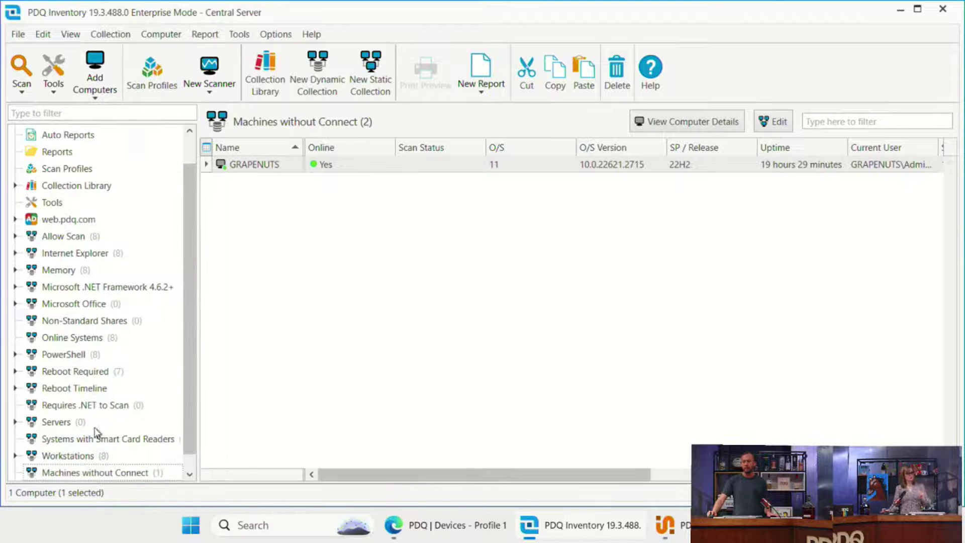
scroll(82, 426, "down", 1)
- Open the duplicated Machines without Connect (2) collection for editing and change its name to "Machines WIth"
double_click(92, 472)
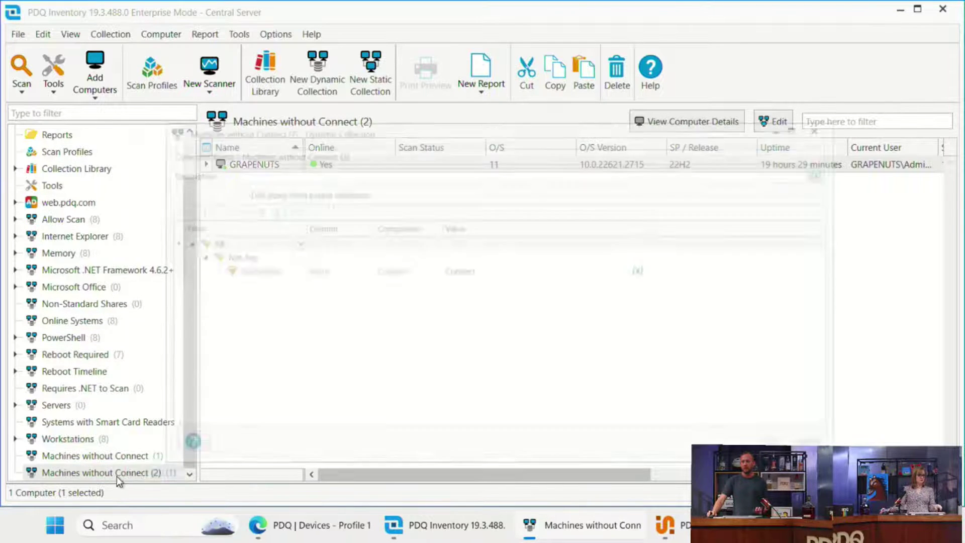
left_click_drag(334, 143, 251, 143)
type("W")
key("BackSpace")
type("With")
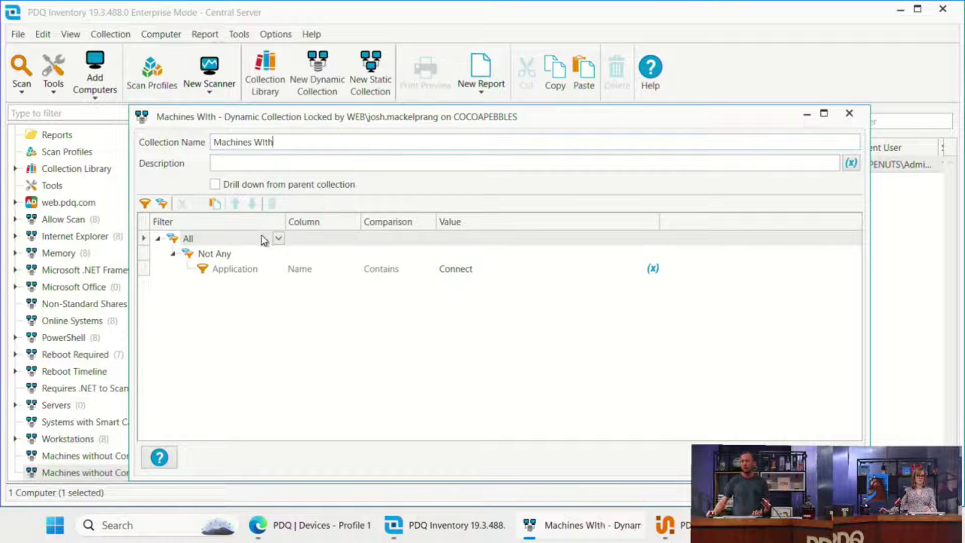
- Set the collection's nested filter group to Any and save the collection
left_click(222, 253)
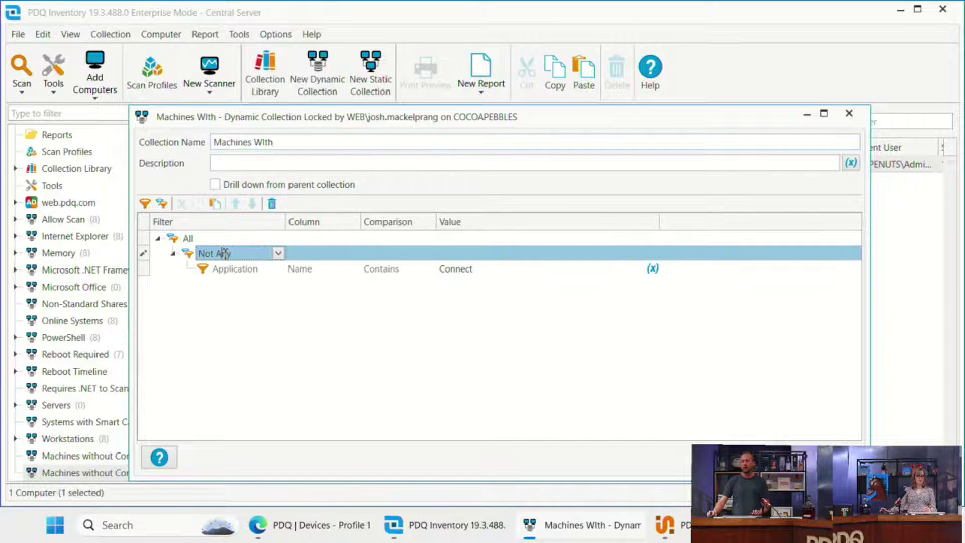
left_click(276, 253)
left_click(234, 282)
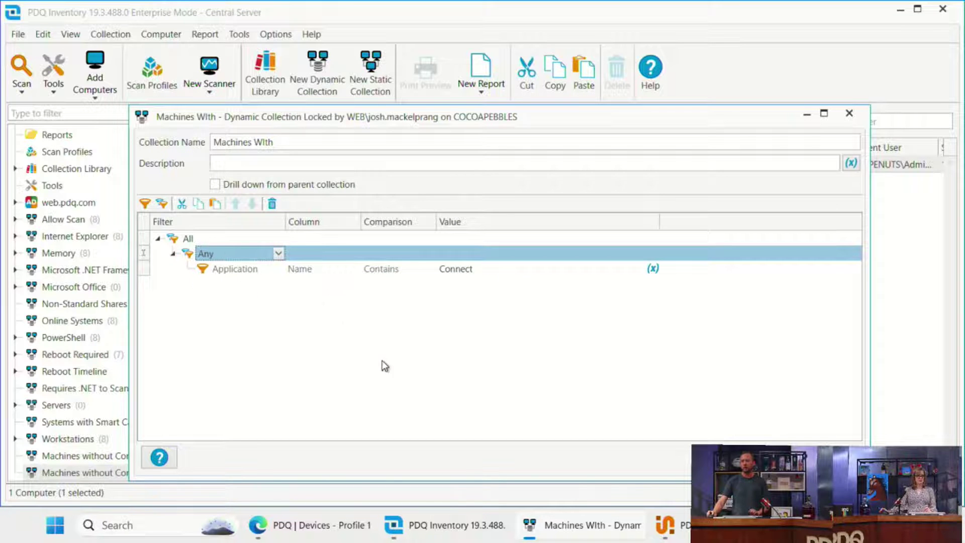
left_click(769, 457)
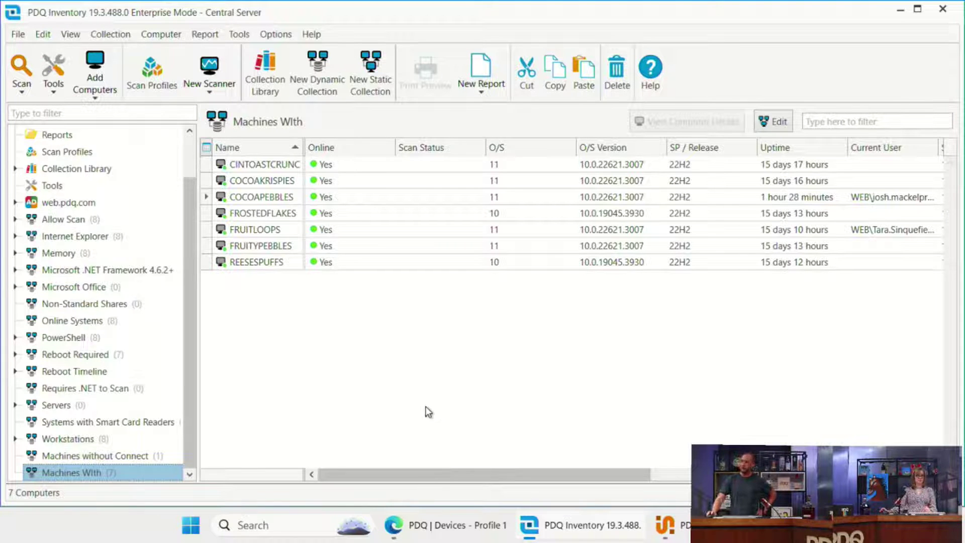
- Reopen the Machines WIth collection, rename it "Machines WIth Connect", and save it
double_click(106, 474)
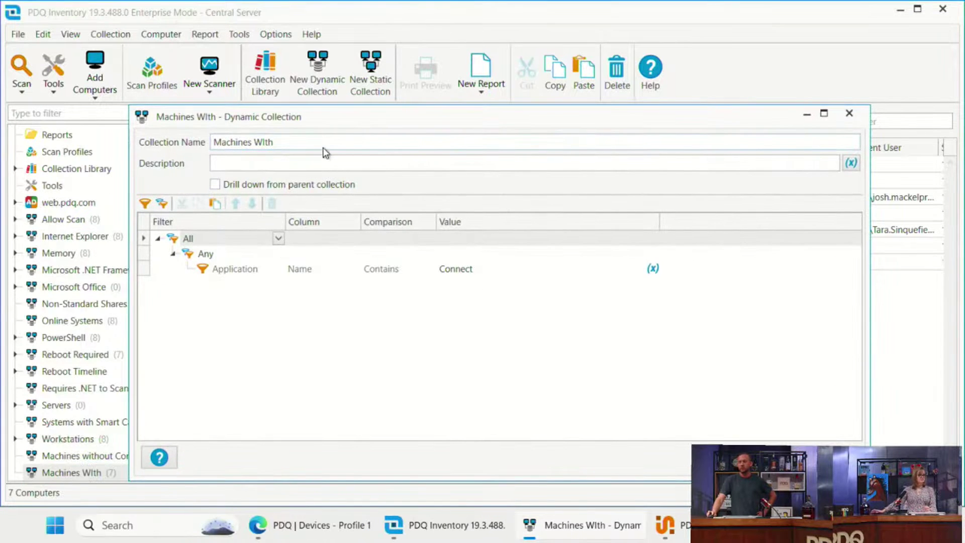
type("Connect")
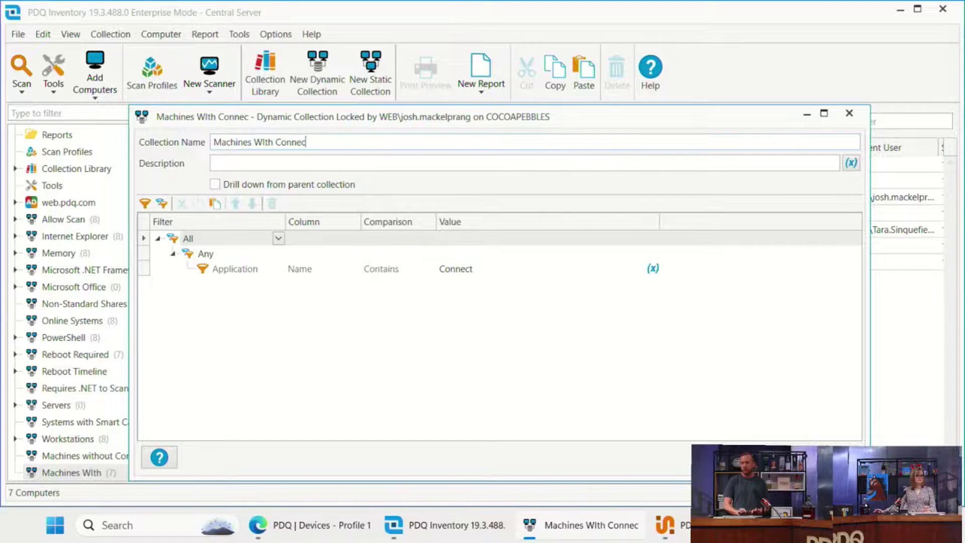
key("Return")
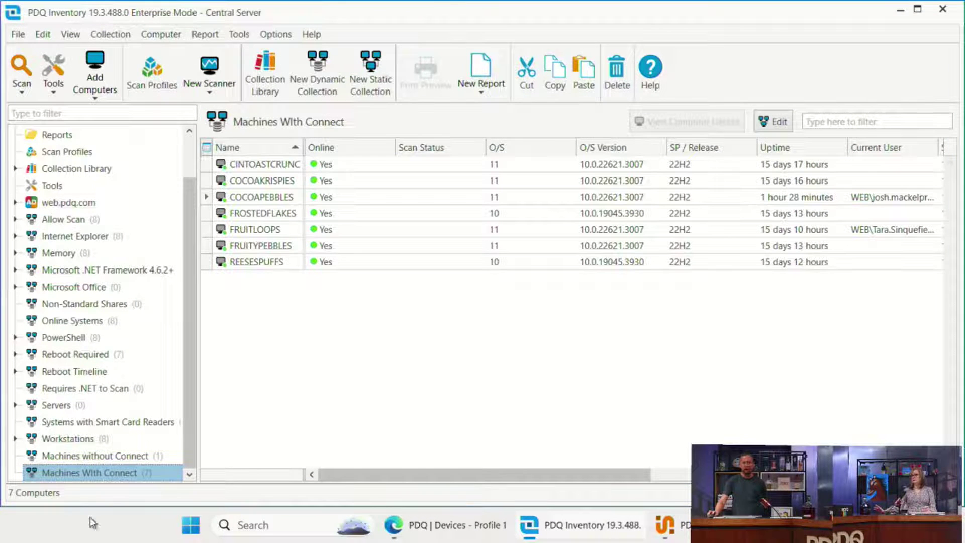
- View the computers in the Machines without Connect collection and switch to PDQ Deploy
left_click(113, 457)
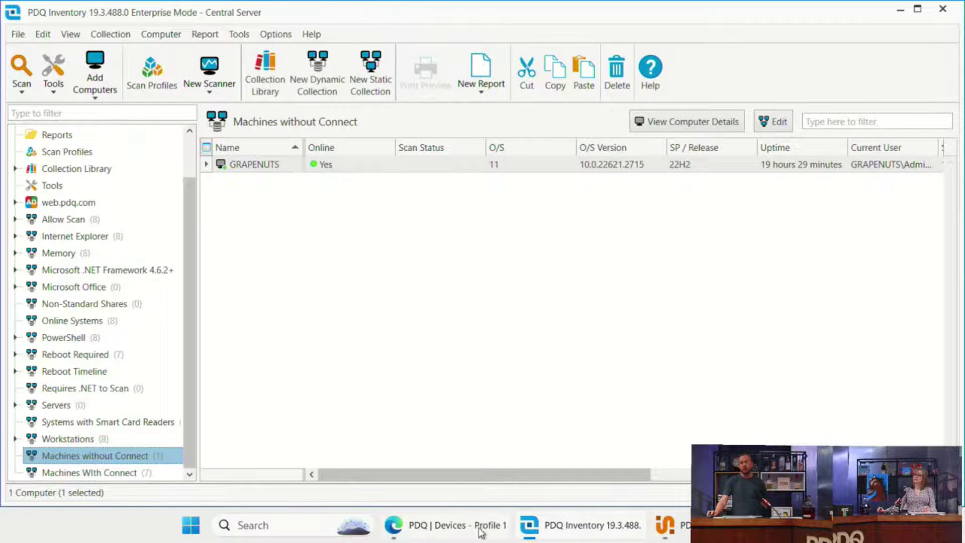
left_click(664, 525)
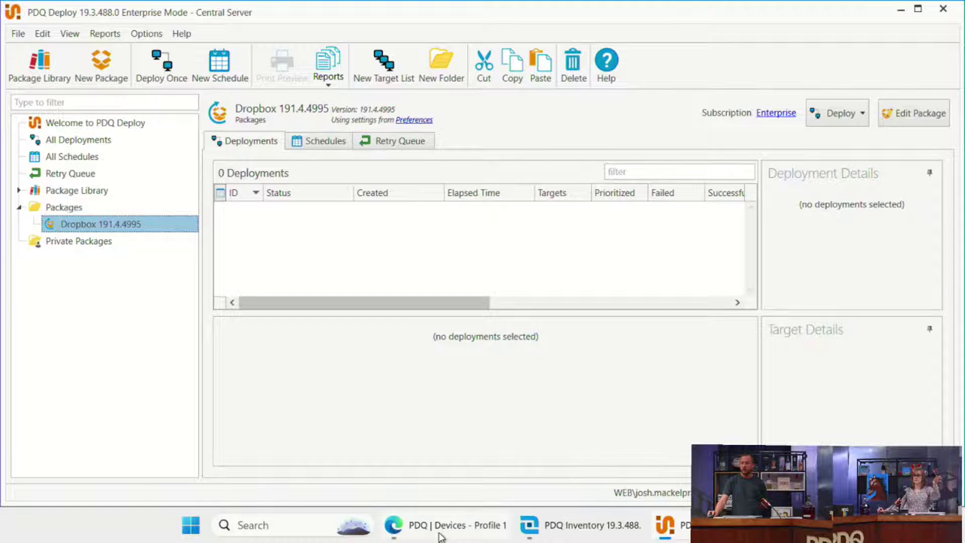
mouse_move(437, 531)
left_click(545, 378)
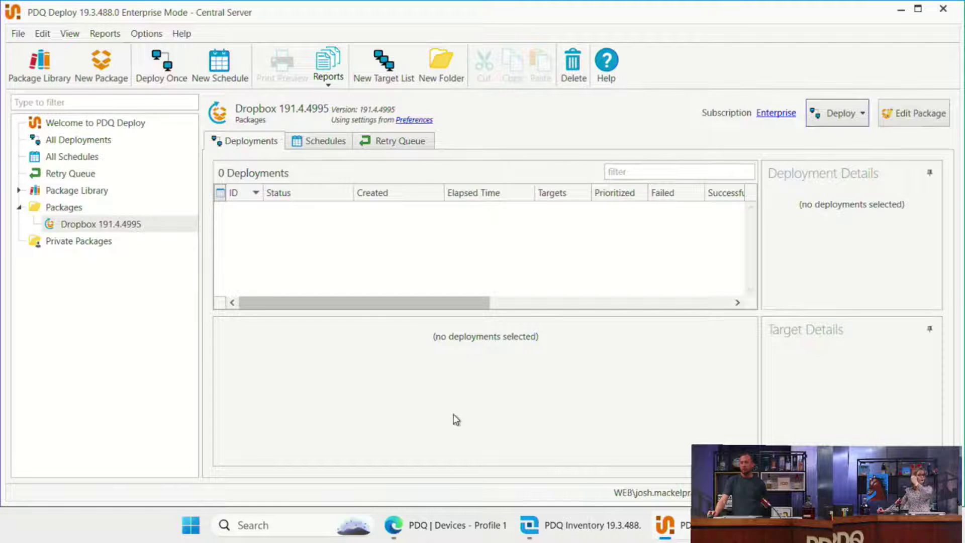
- Switch to the PDQ Devices page in Edge, download the Connect agent installer, and cancel its setup wizard after opening it
left_click(447, 536)
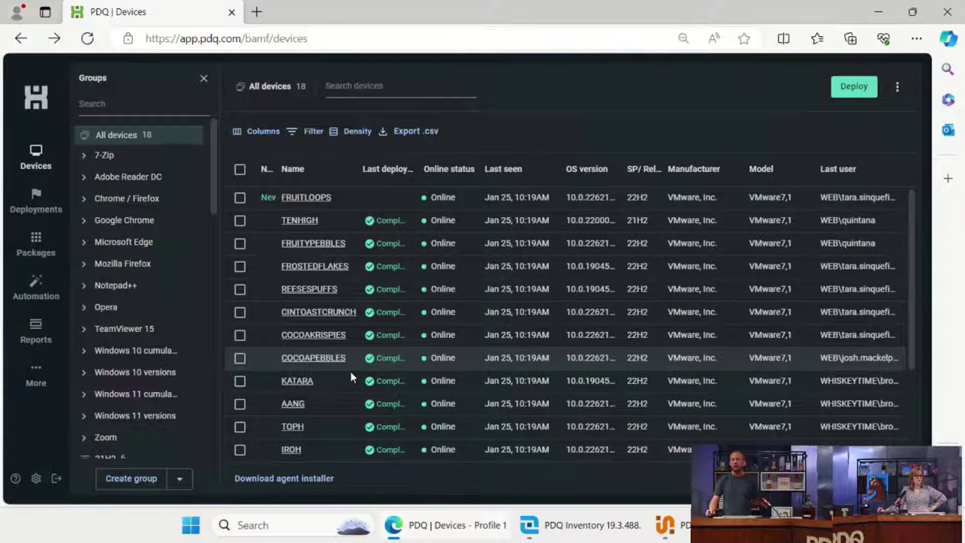
left_click(281, 480)
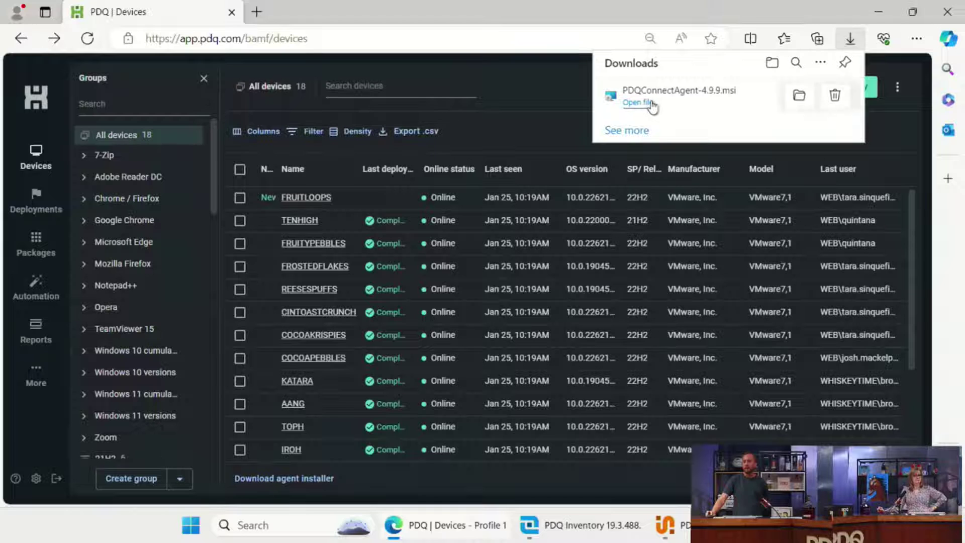
left_click(650, 103)
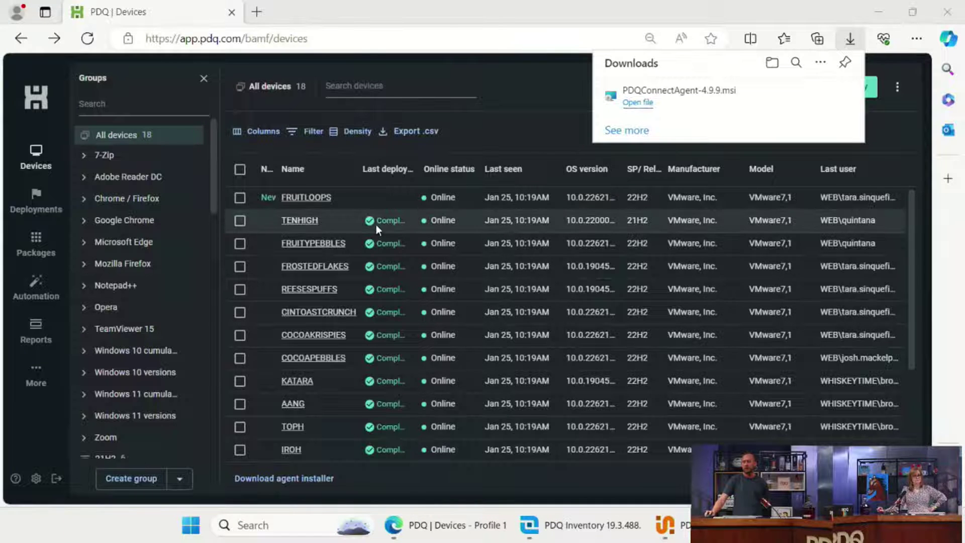
left_click(643, 374)
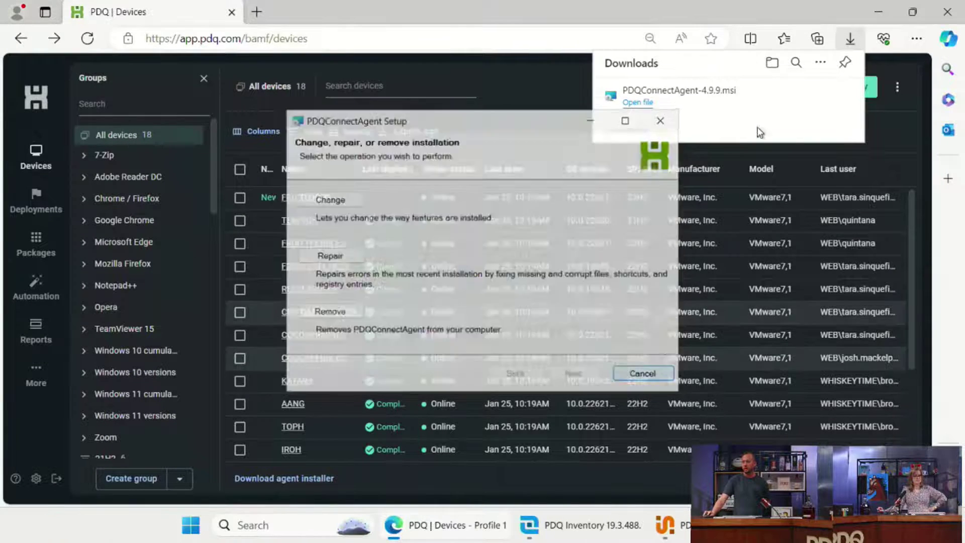
- Show the downloaded PDQConnectAgent-4.9.9 installer in the Downloads folder and copy it
left_click(772, 62)
left_click(511, 206)
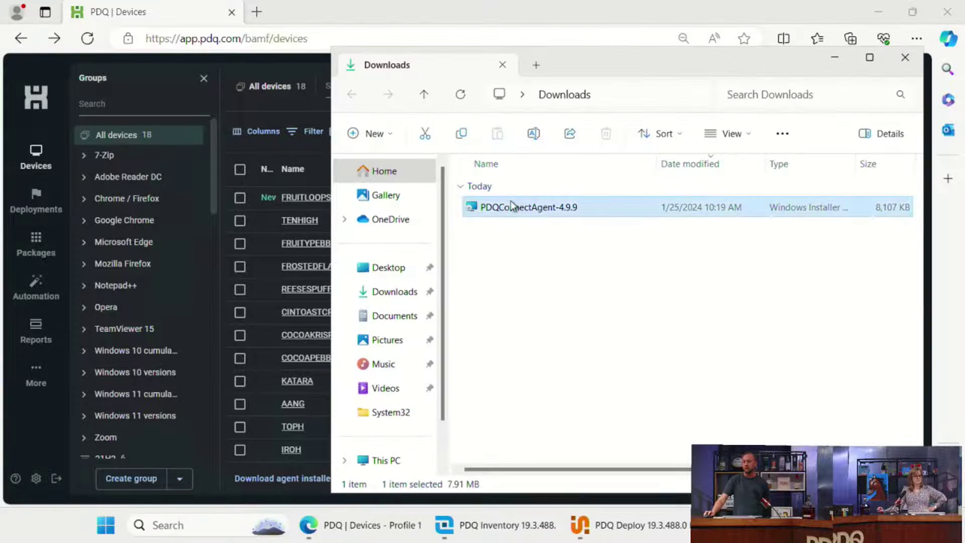
right_click(509, 205)
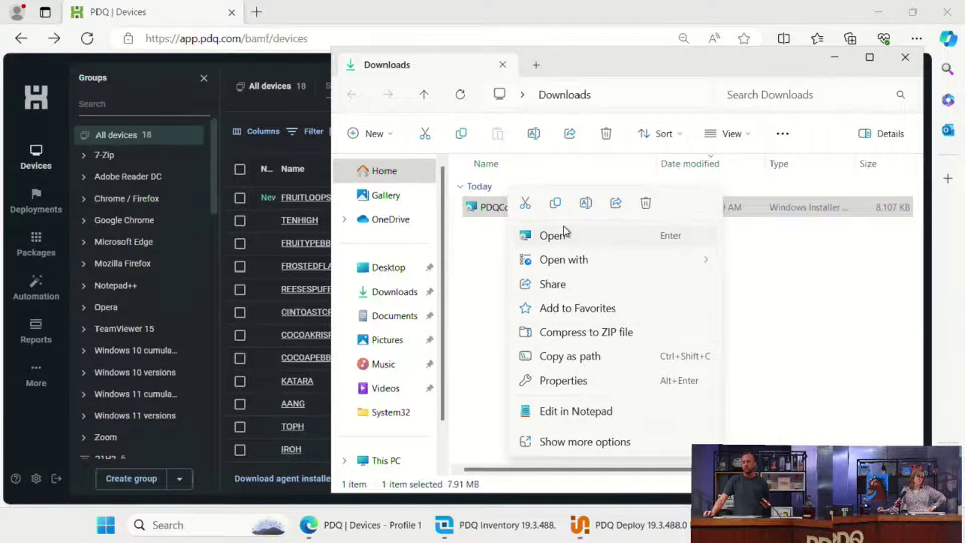
left_click(555, 202)
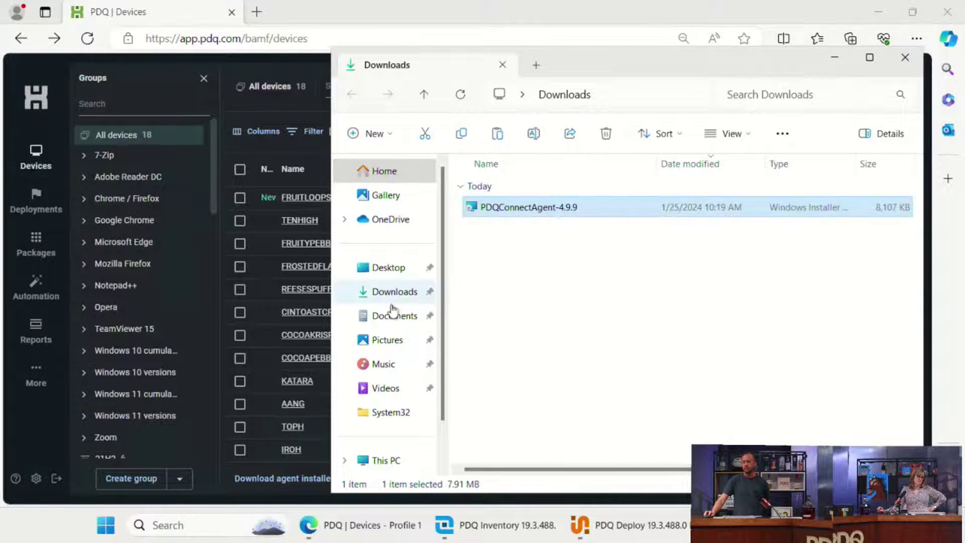
- Go to the PDQ.com folder in the Repository through its desktop shortcut, then create and open a new folder named PDQ
left_click(393, 267)
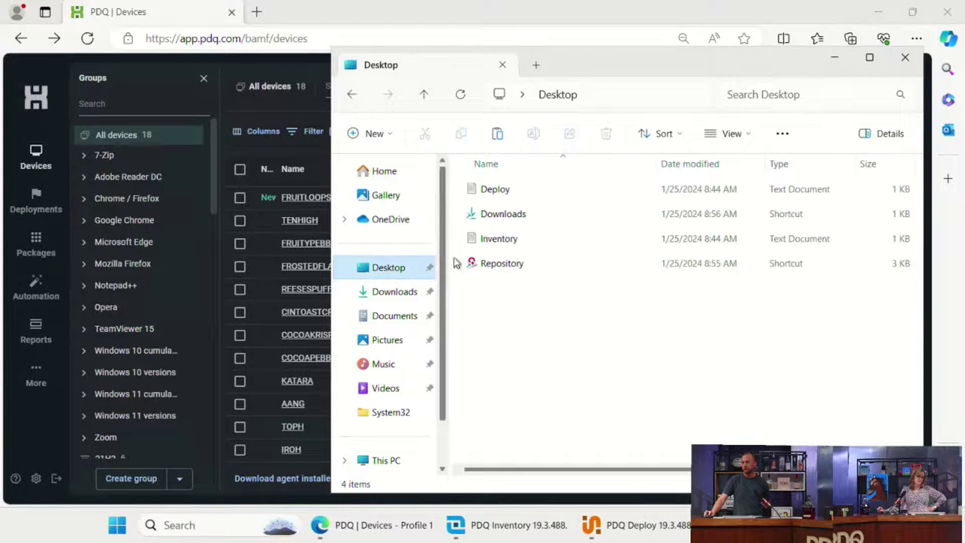
double_click(501, 263)
double_click(508, 262)
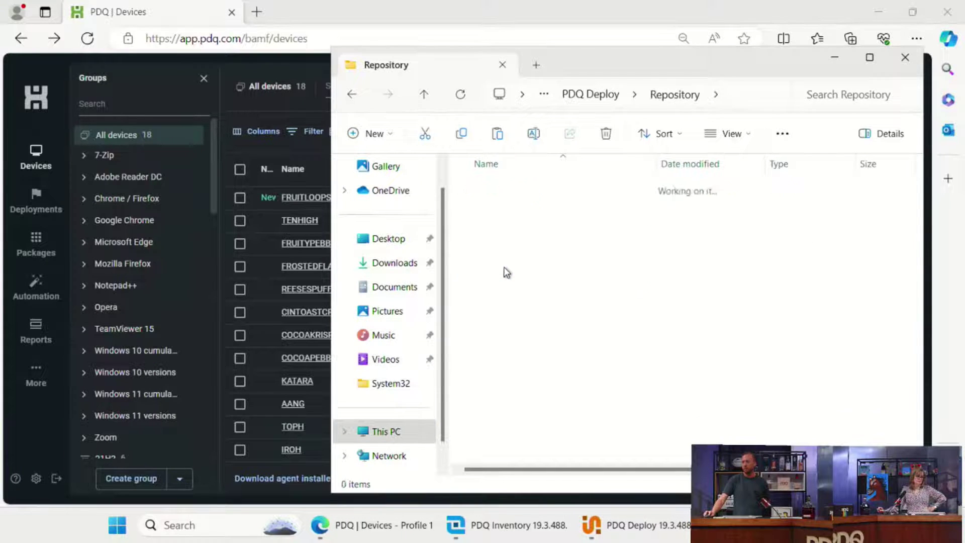
right_click(506, 230)
mouse_move(562, 367)
left_click(729, 366)
type("PDQ")
key("Return")
key("Return")
- Paste the copied agent installer into the new PDQ folder and close File Explorer
right_click(688, 317)
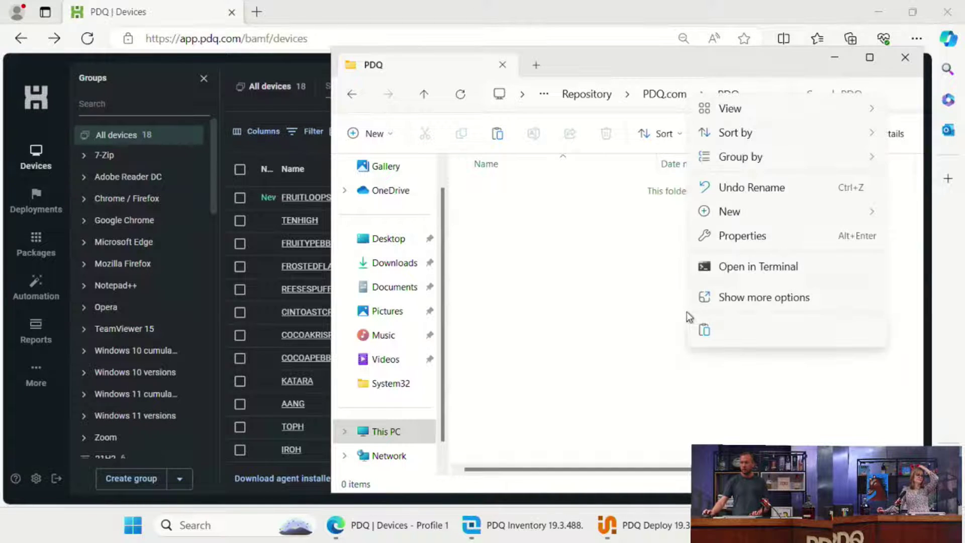
left_click(620, 275)
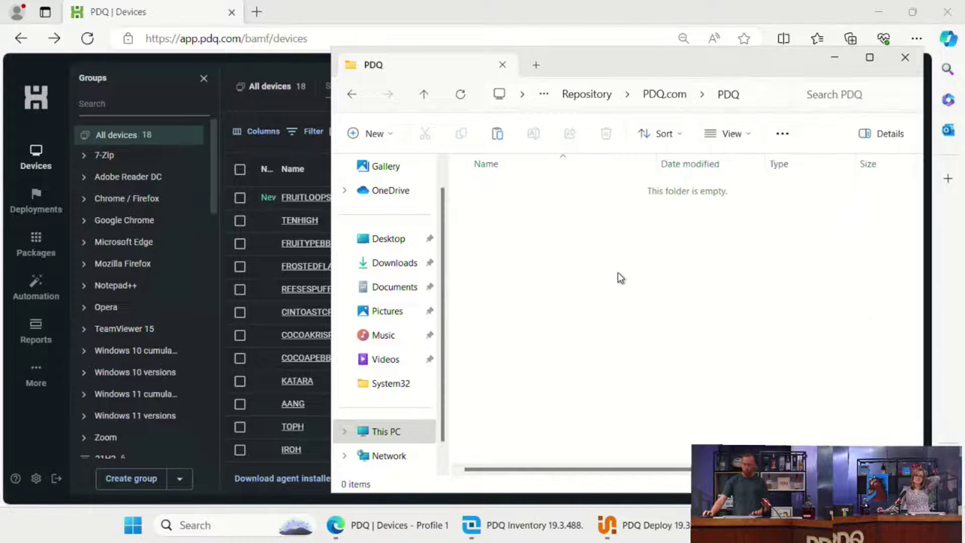
key("ctrl+v")
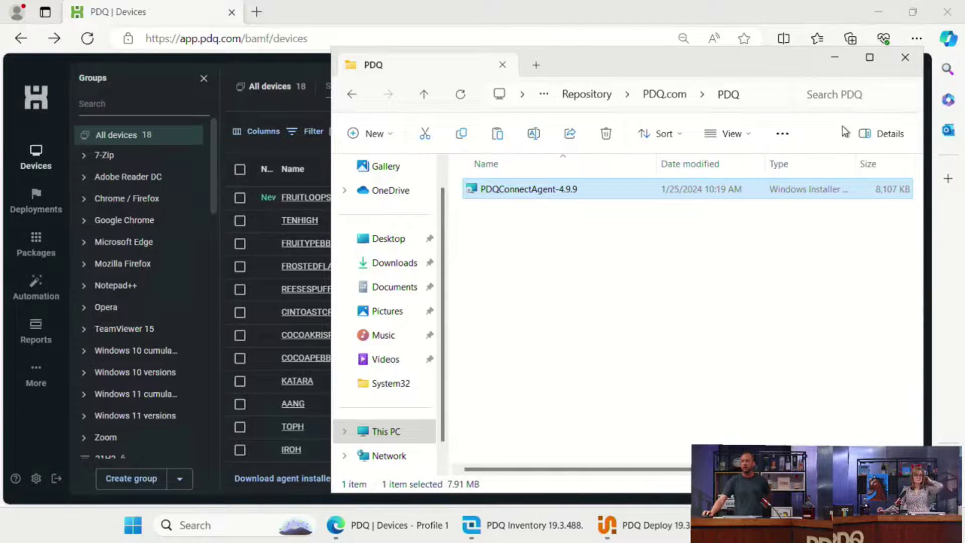
left_click(905, 58)
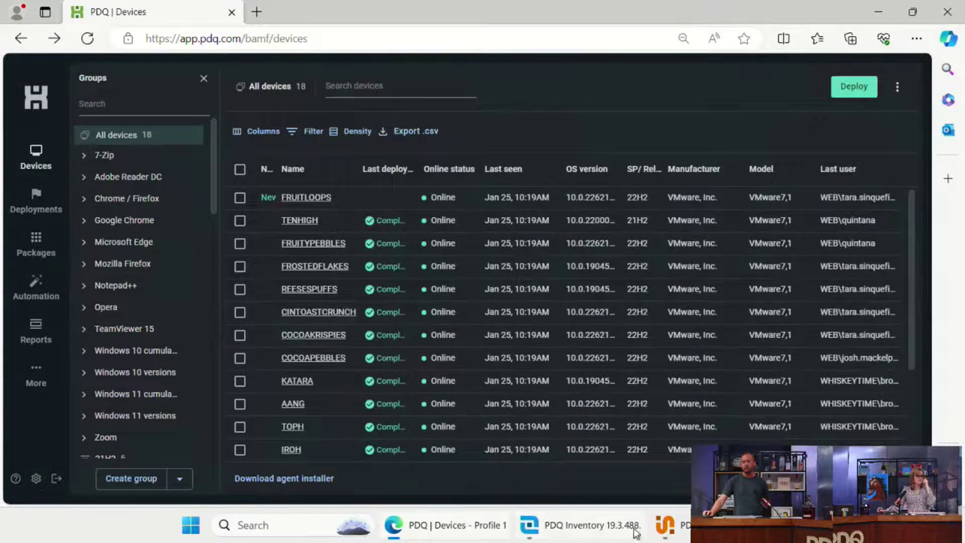
- Switch to PDQ Deploy and create a new package named "Install PDQ Connect"
left_click(664, 528)
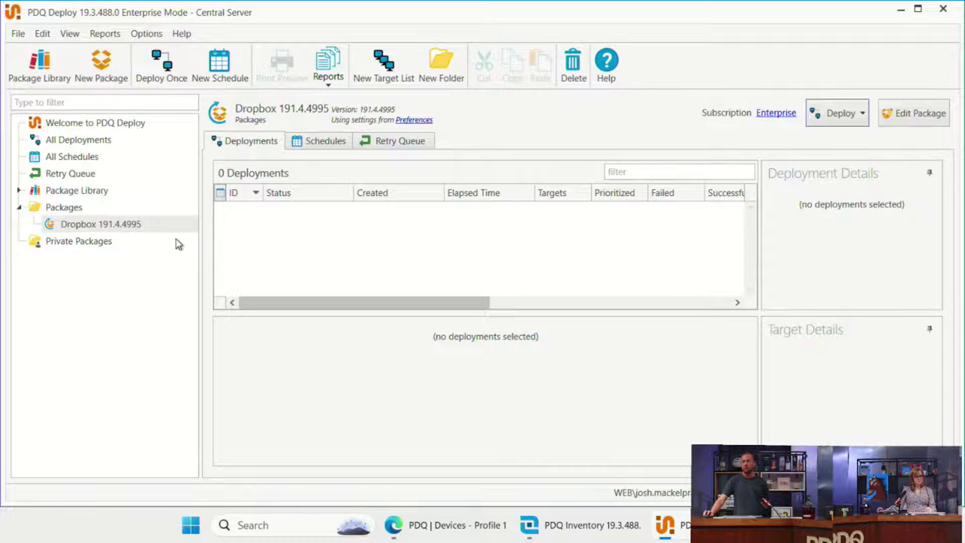
left_click(101, 63)
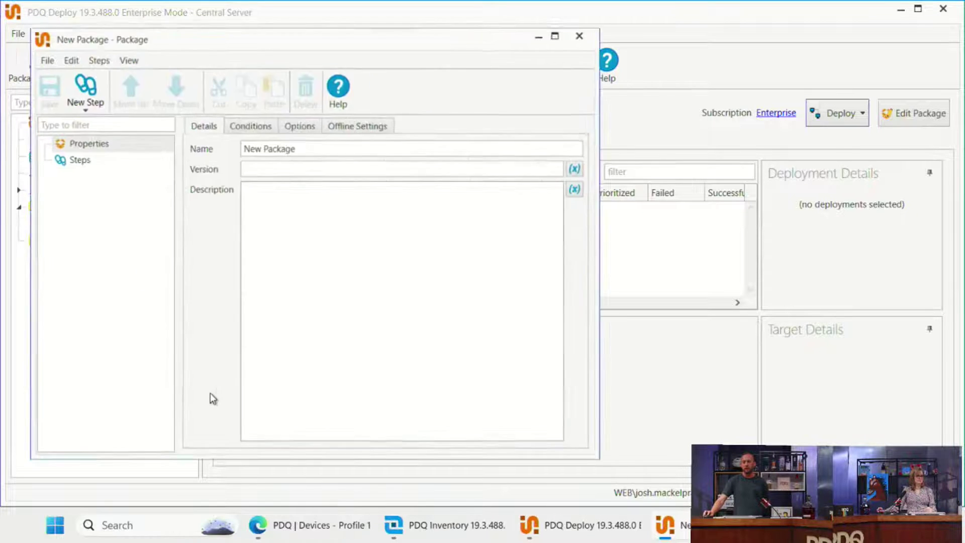
left_click_drag(339, 145, 219, 147)
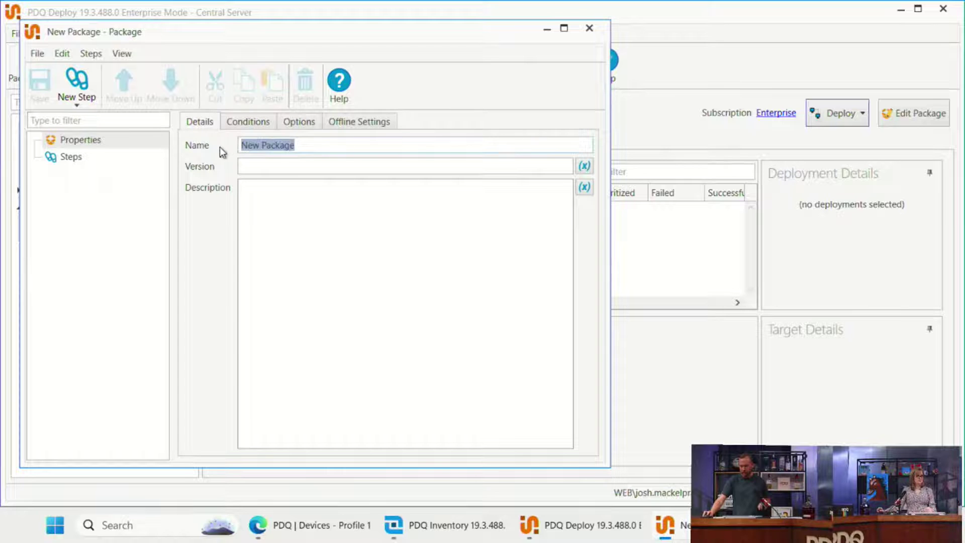
type("Install PDQ F")
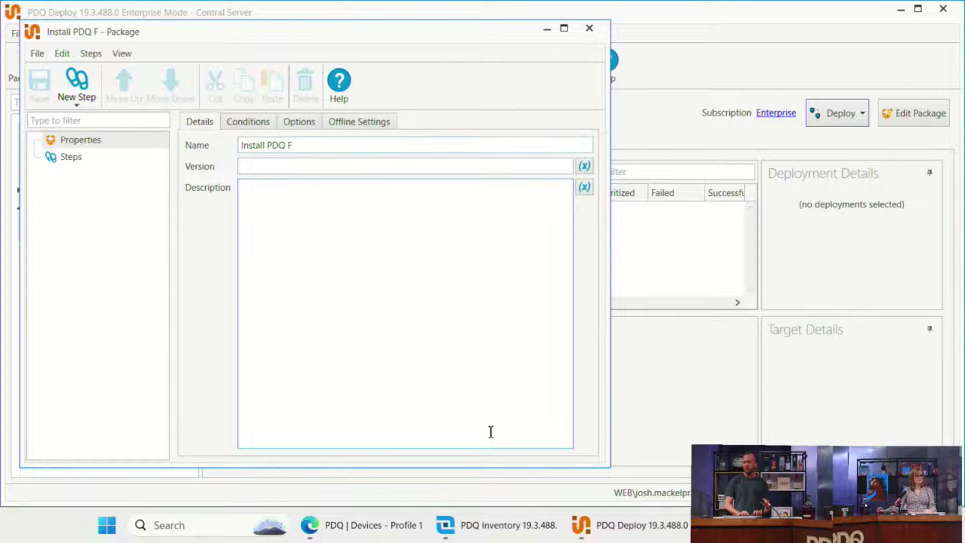
key("BackSpace")
type("Connect")
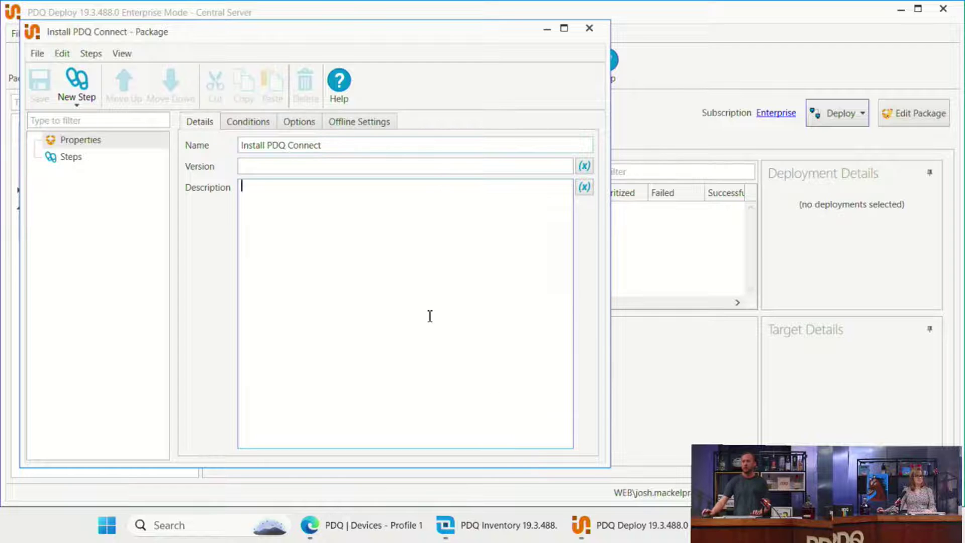
- Add an Install step to the Install PDQ Connect package
left_click(56, 166)
left_click(76, 85)
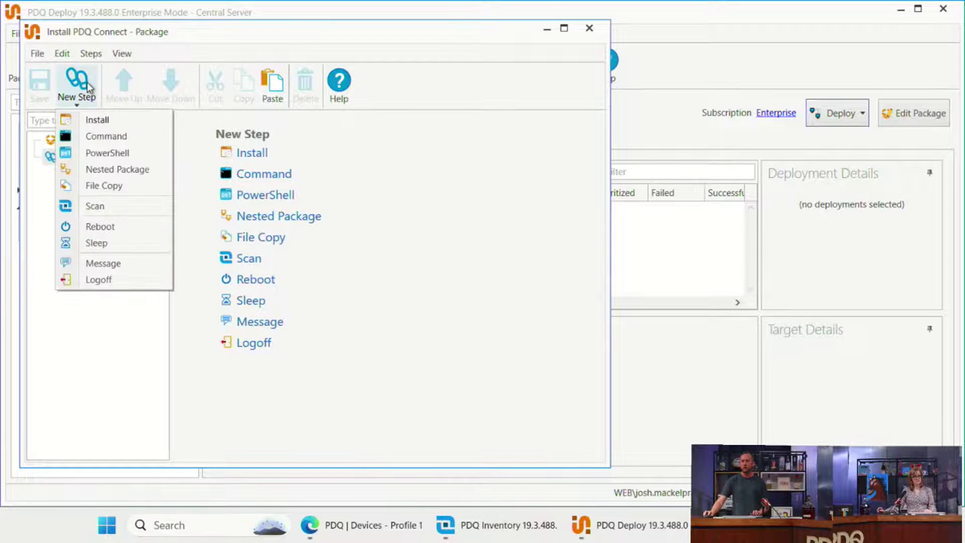
left_click(96, 120)
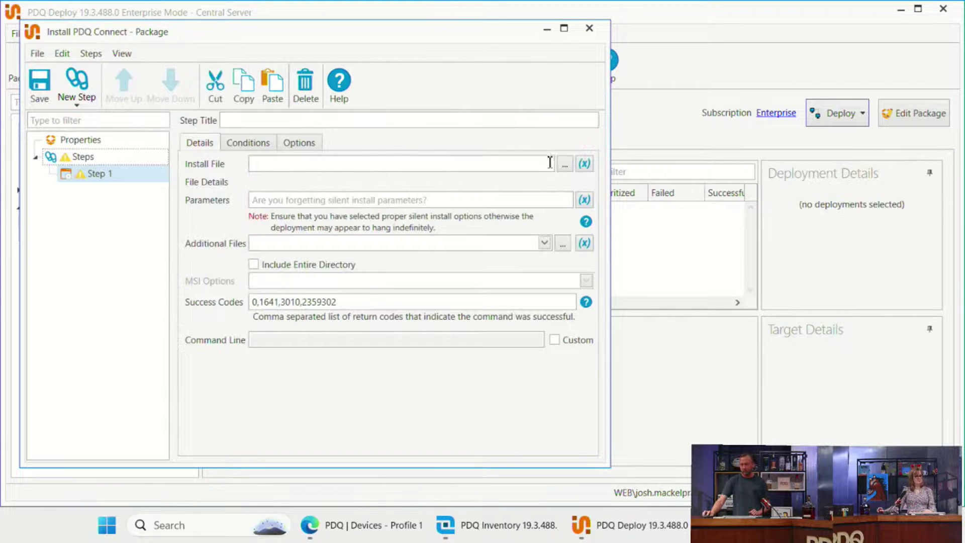
- Set the step's install file to PDQConnectAgent-4.9.9.msi from the Repository's PDQ.com\PDQ folder
left_click(565, 167)
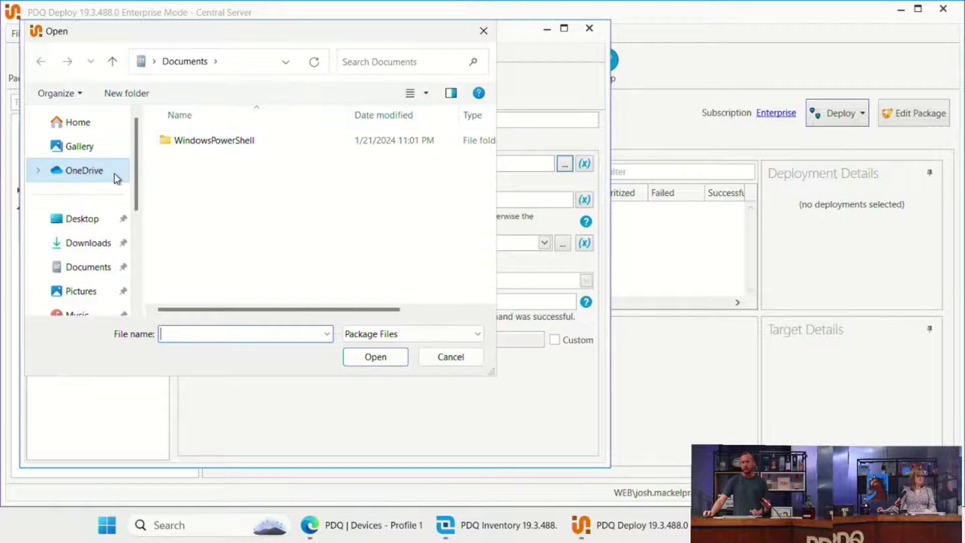
left_click(75, 220)
double_click(180, 162)
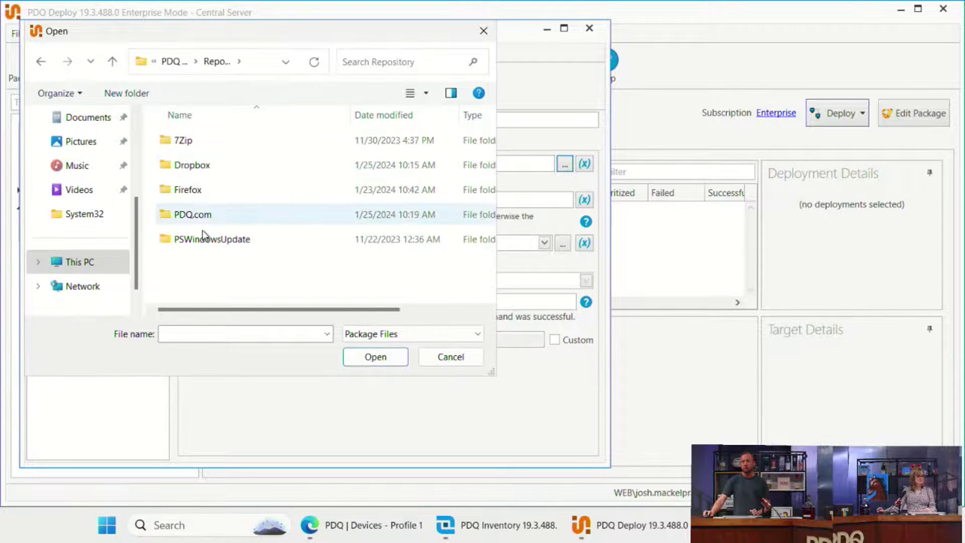
double_click(205, 220)
left_click(206, 147)
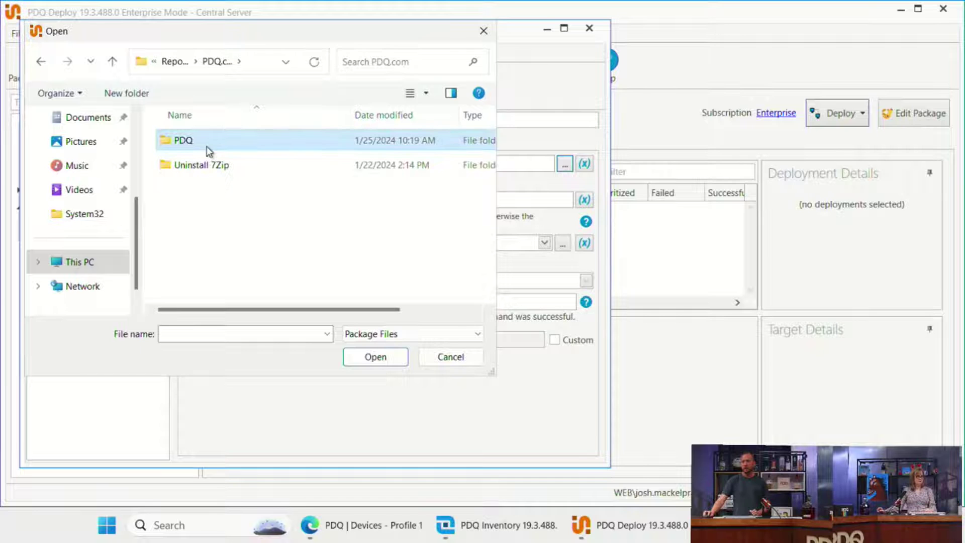
double_click(206, 147)
double_click(209, 148)
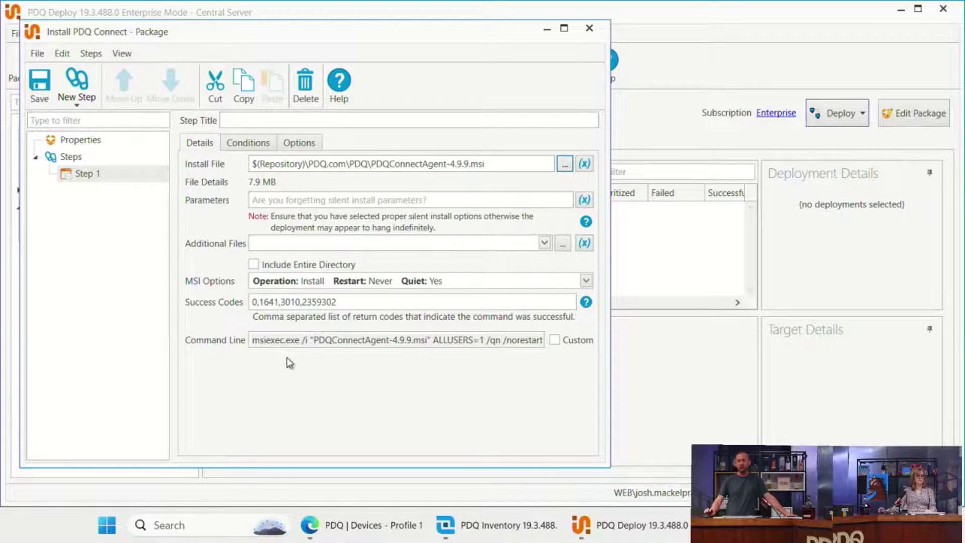
- Save the Install PDQ Connect package and close its editor
left_click(39, 86)
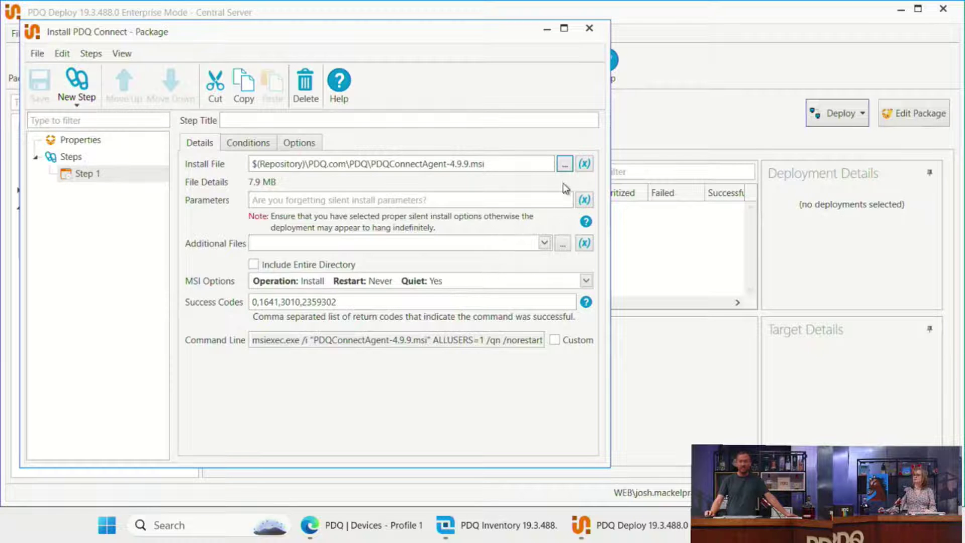
left_click(589, 27)
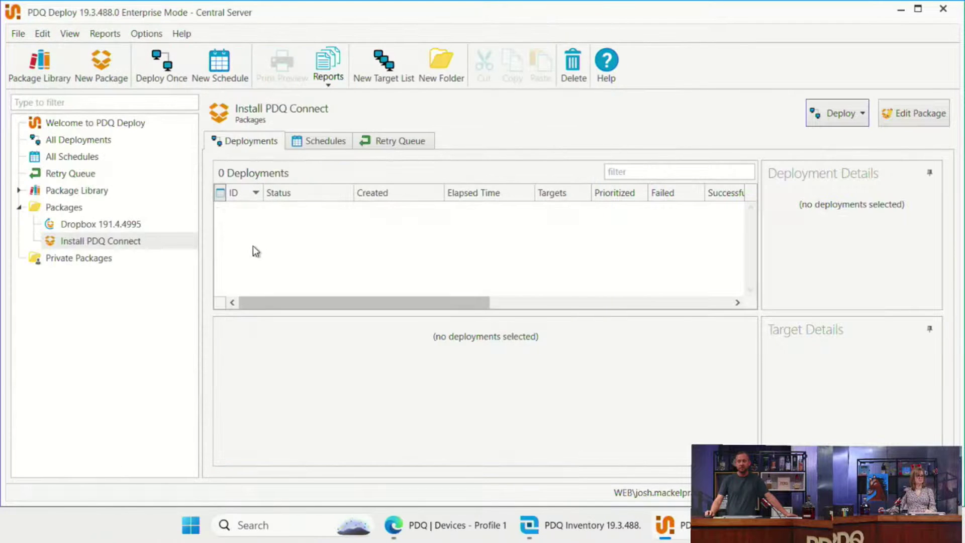
- Deploy the Install PDQ Connect package once to the PDQ Inventory collection of machines without Connect
left_click(99, 244)
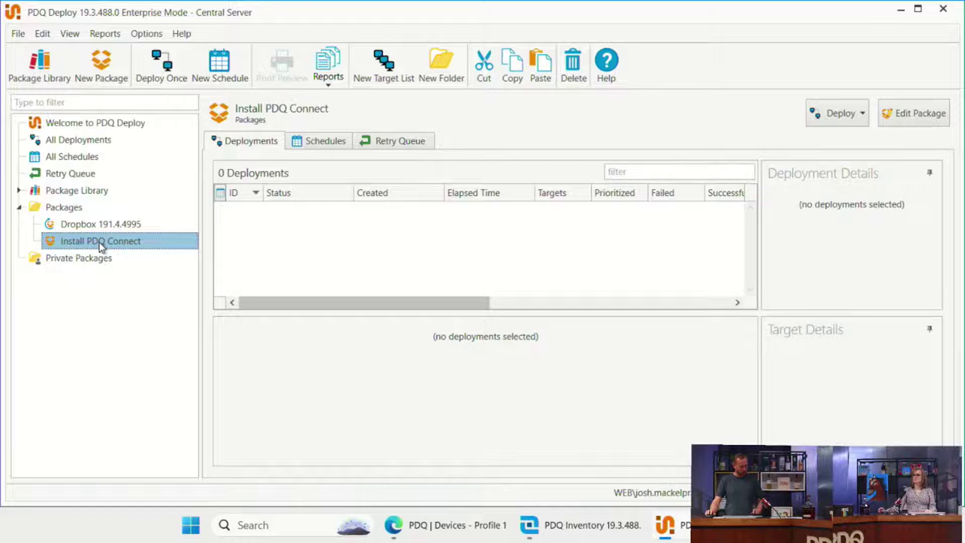
key("ctrl+d")
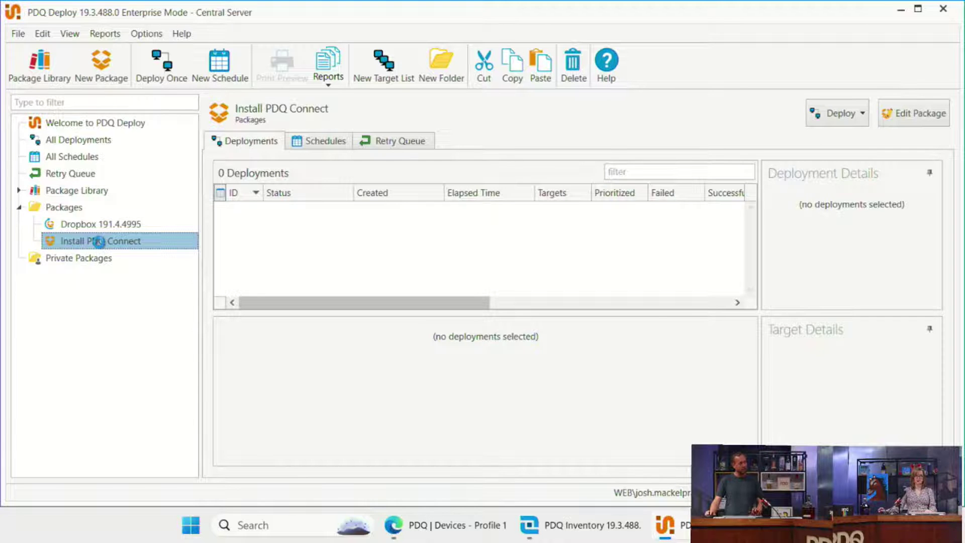
left_click(261, 98)
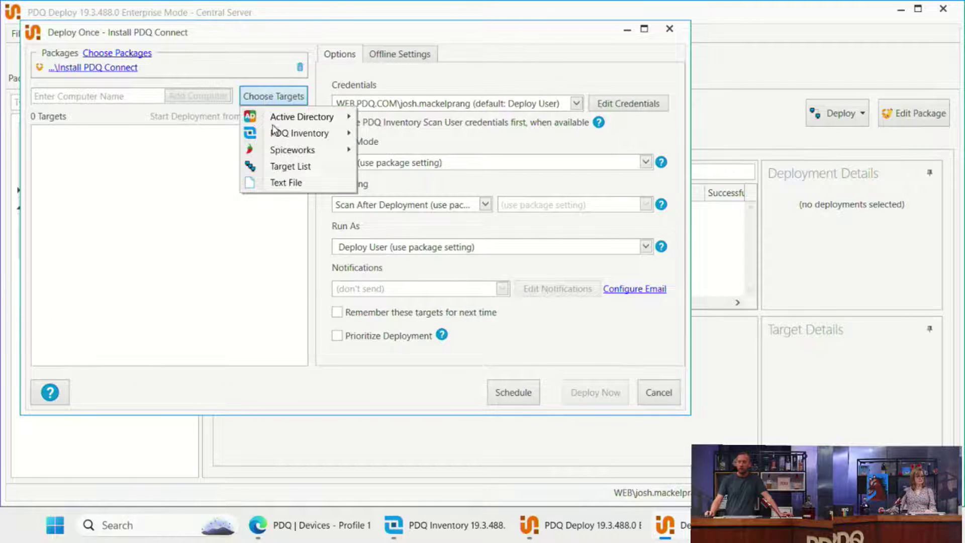
mouse_move(274, 134)
left_click(385, 134)
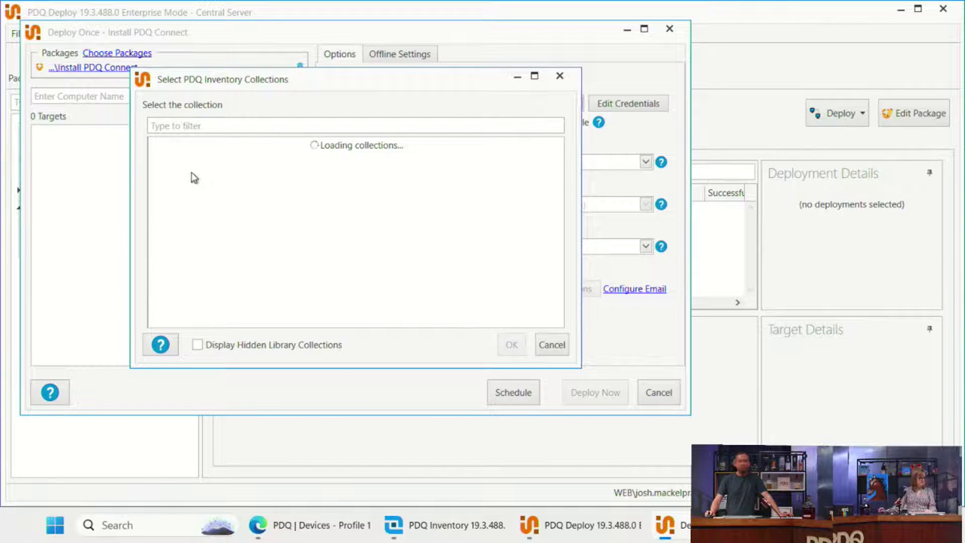
left_click(265, 129)
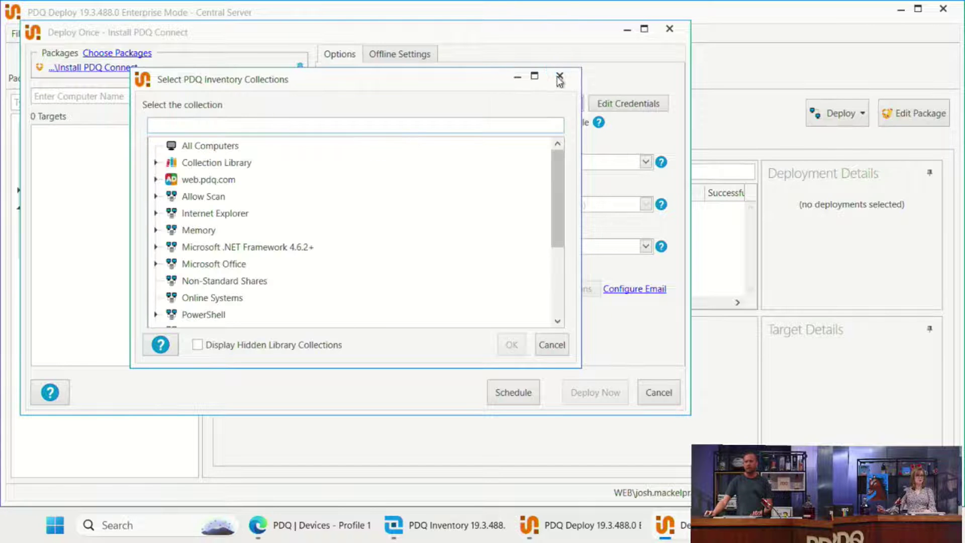
type("without")
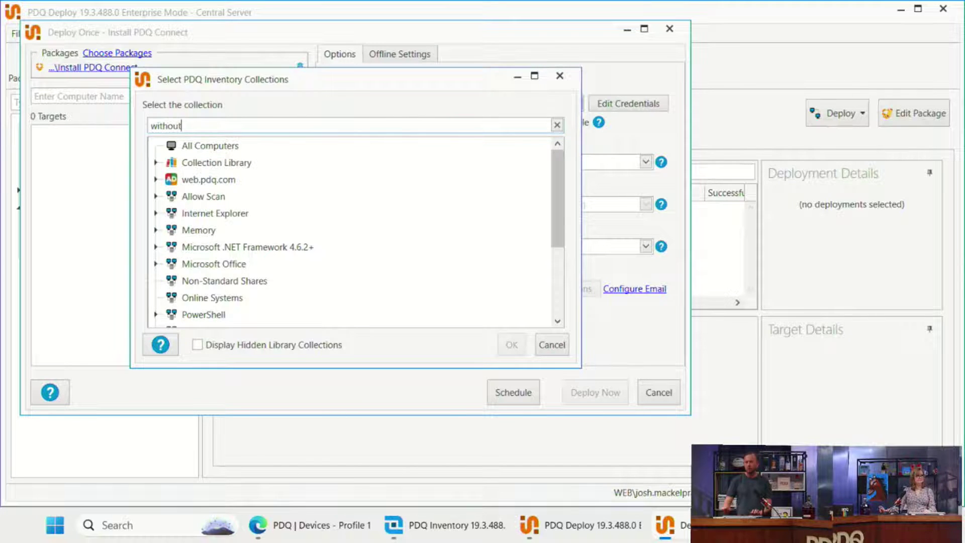
double_click(239, 147)
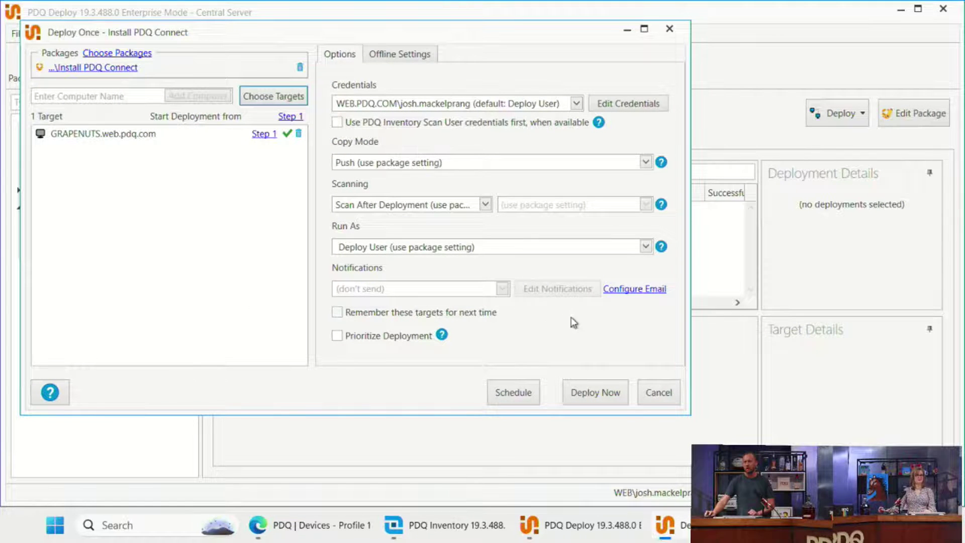
left_click(596, 400)
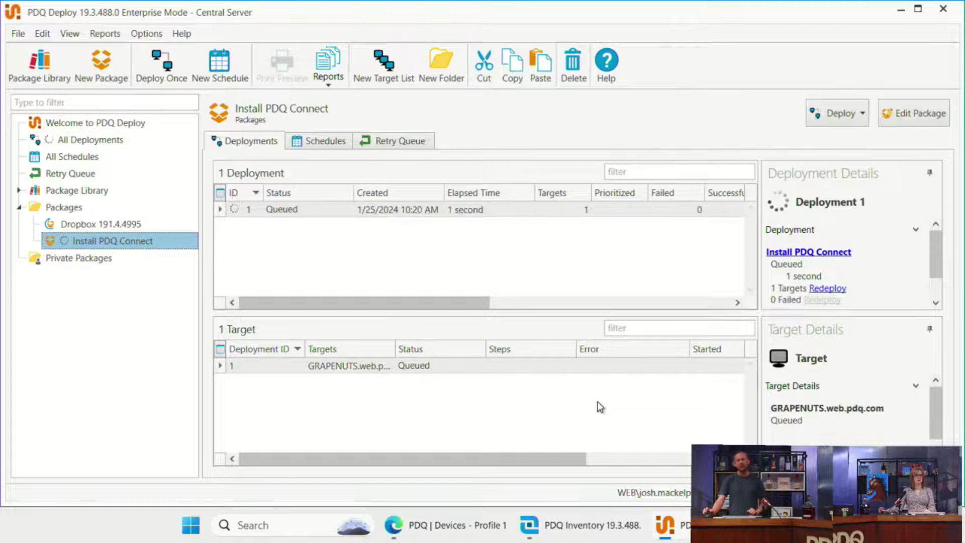
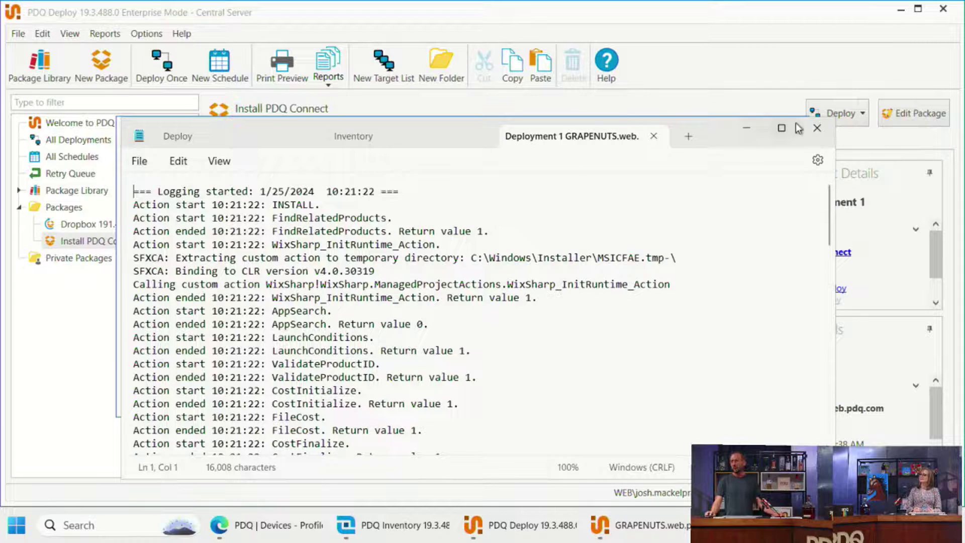
- Close the deployment's output log and details, then check the Machines without Connect and Machines WIth Connect collections in PDQ Inventory for GRAPENUTS
left_click(817, 128)
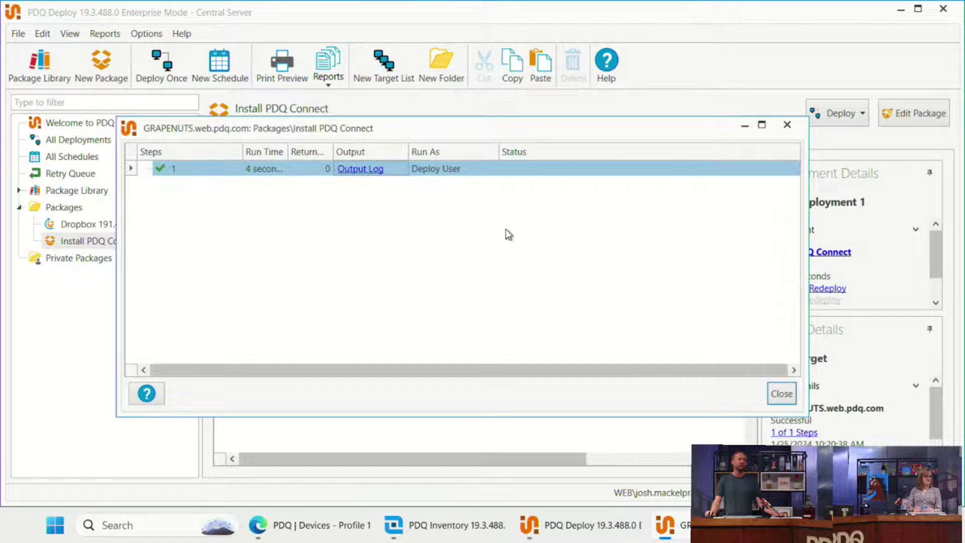
left_click(787, 124)
left_click(561, 526)
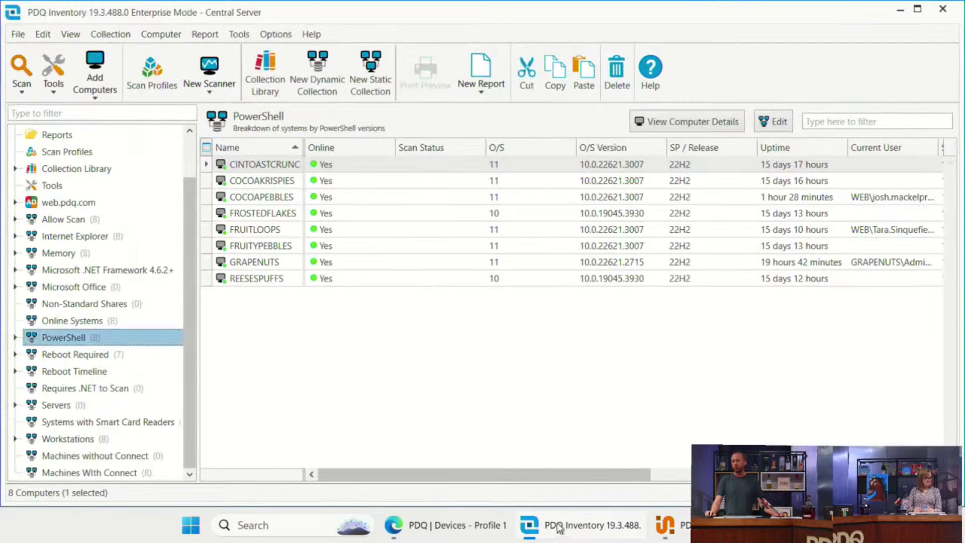
left_click(122, 455)
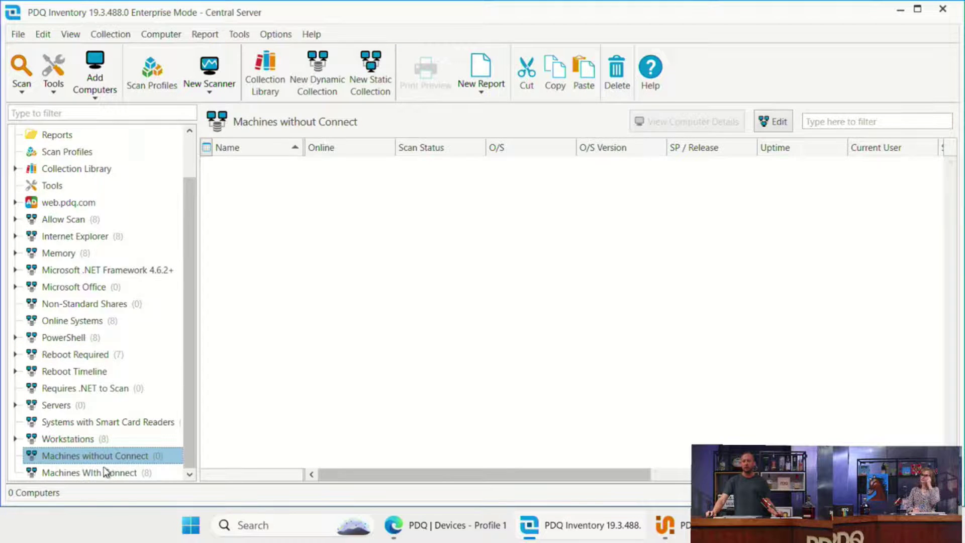
left_click(106, 473)
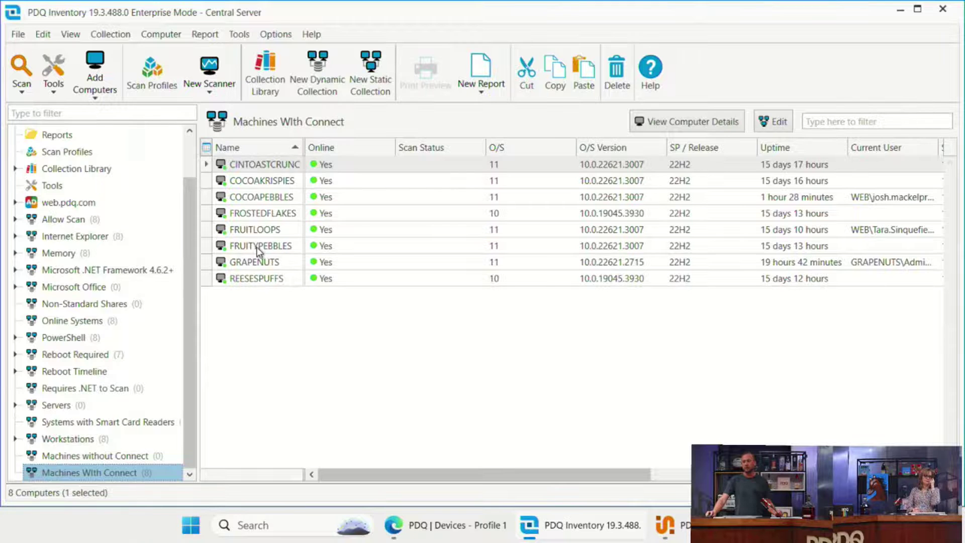
left_click(266, 262)
- Switch to PDQ Connect in the browser, search the devices for "grape" and open GRAPENUTS
left_click(453, 525)
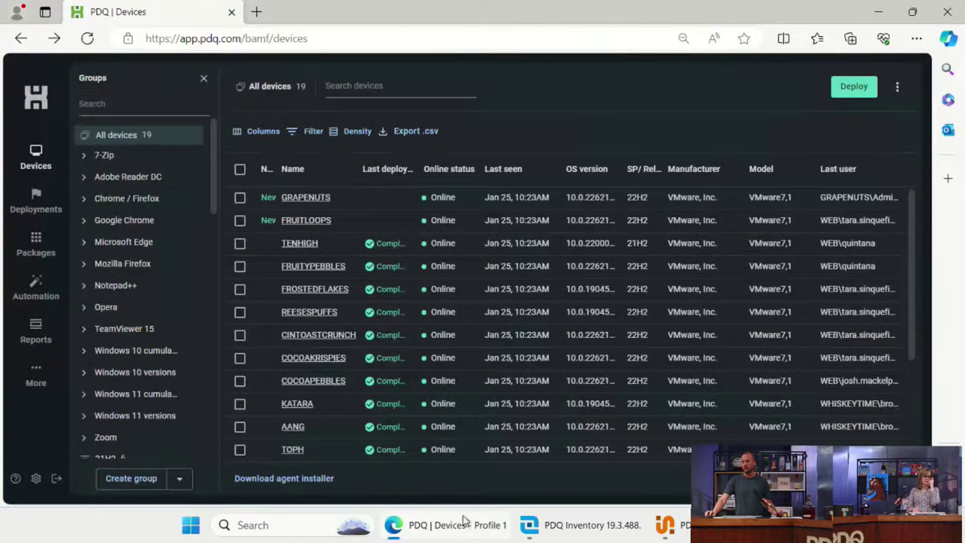
left_click(390, 87)
type("grape")
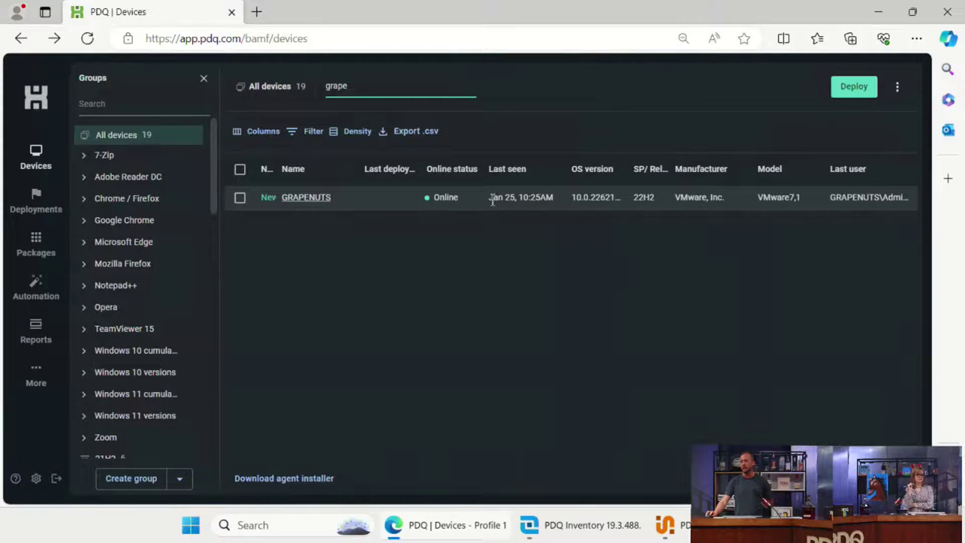
left_click(308, 198)
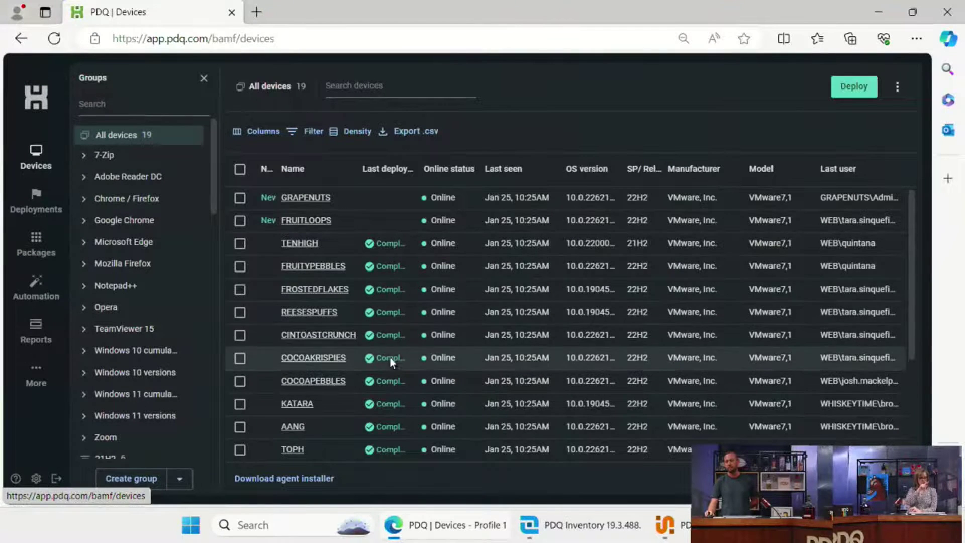
- View the device list of the PDQ Groups organization and return to the BAMF organization
left_click(35, 97)
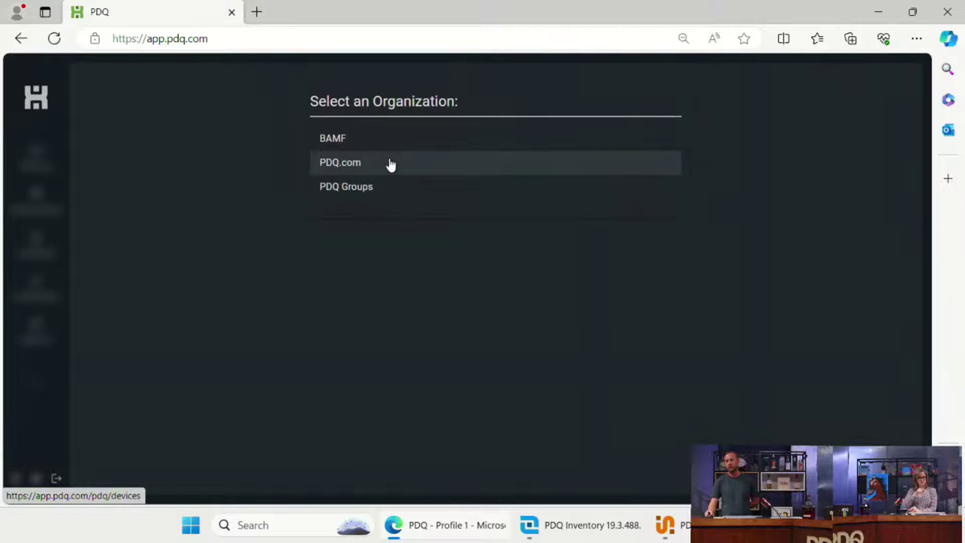
left_click(379, 187)
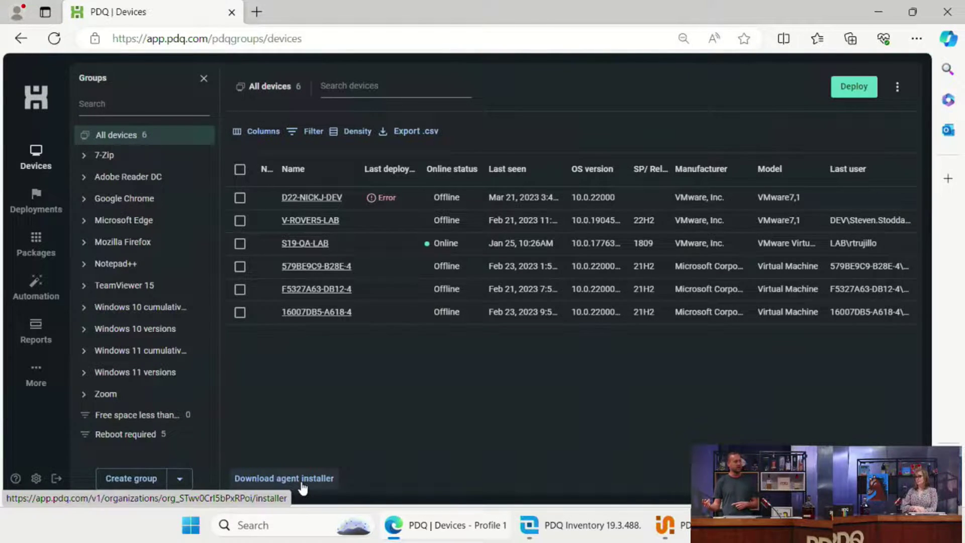
left_click(36, 97)
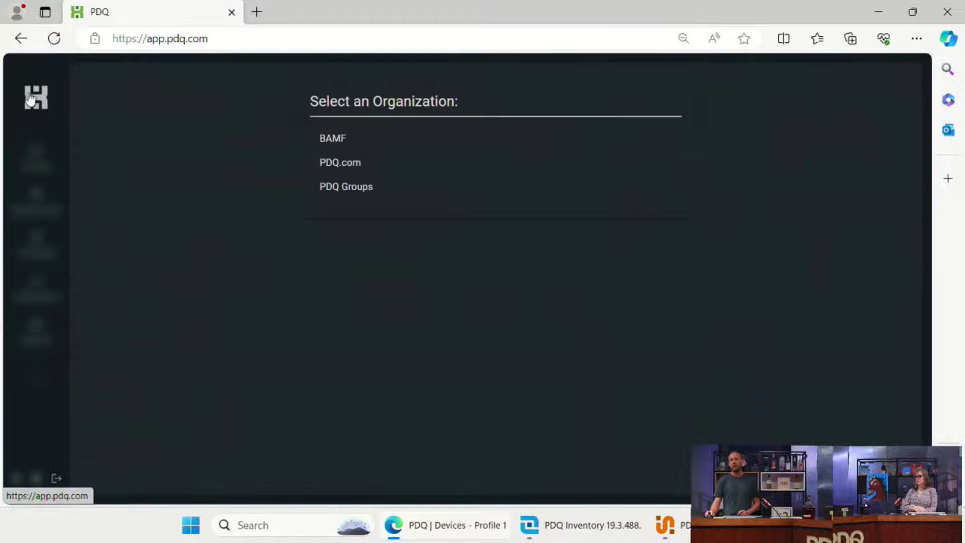
left_click(322, 138)
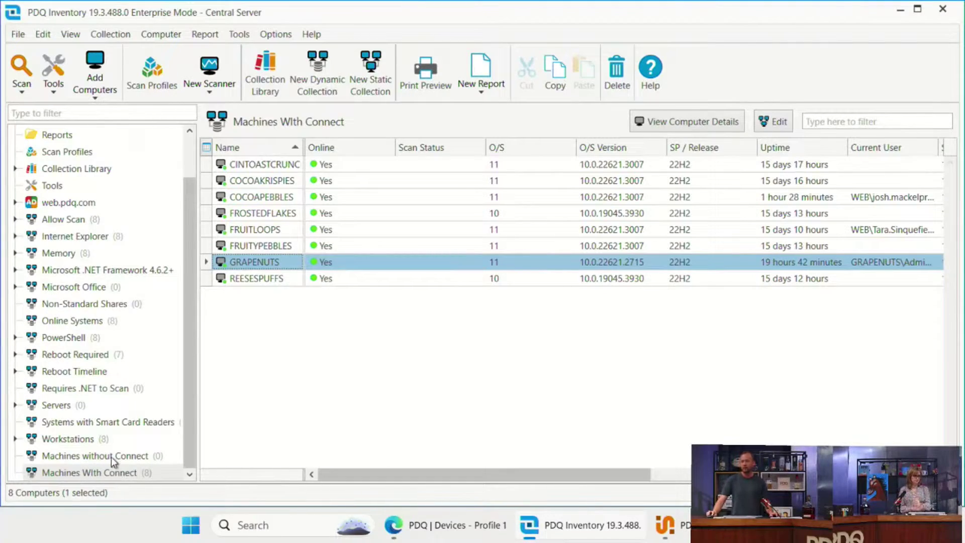
- In PDQ Inventory, open the Machines without Connect collection for editing and add a filter to its Not Any group
double_click(111, 456)
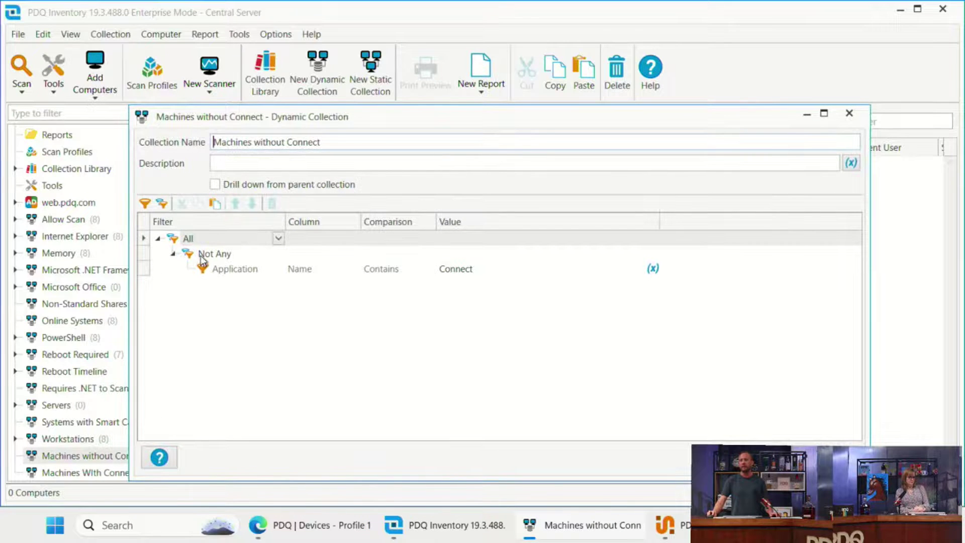
left_click(195, 255)
left_click(209, 255)
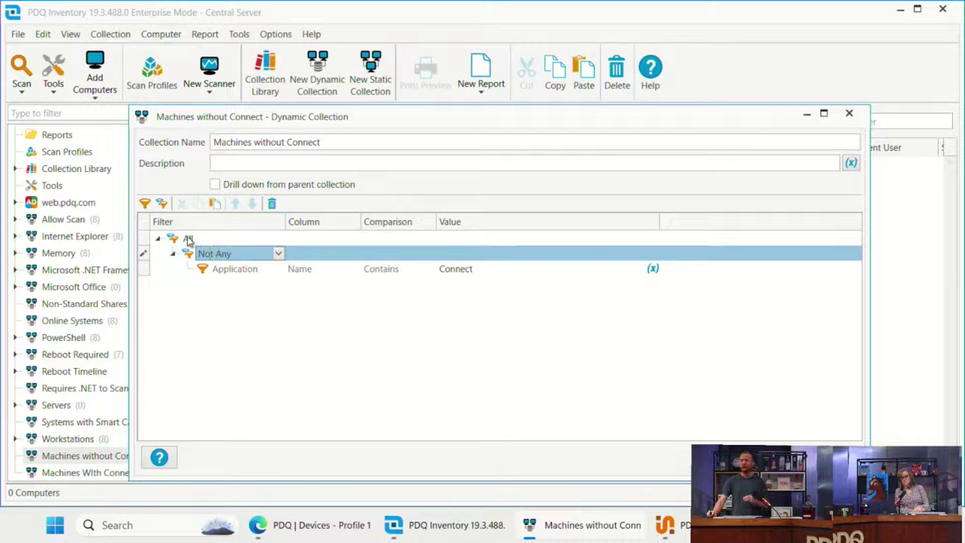
left_click(144, 203)
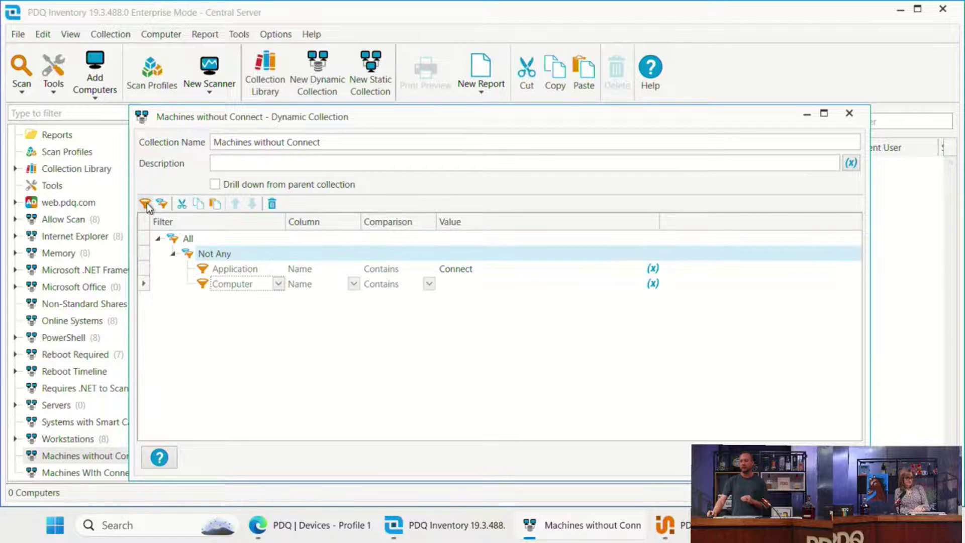
- Set the filter type of the new row in the Not Any group to Application
left_click(279, 289)
scroll(263, 382, "down", 2)
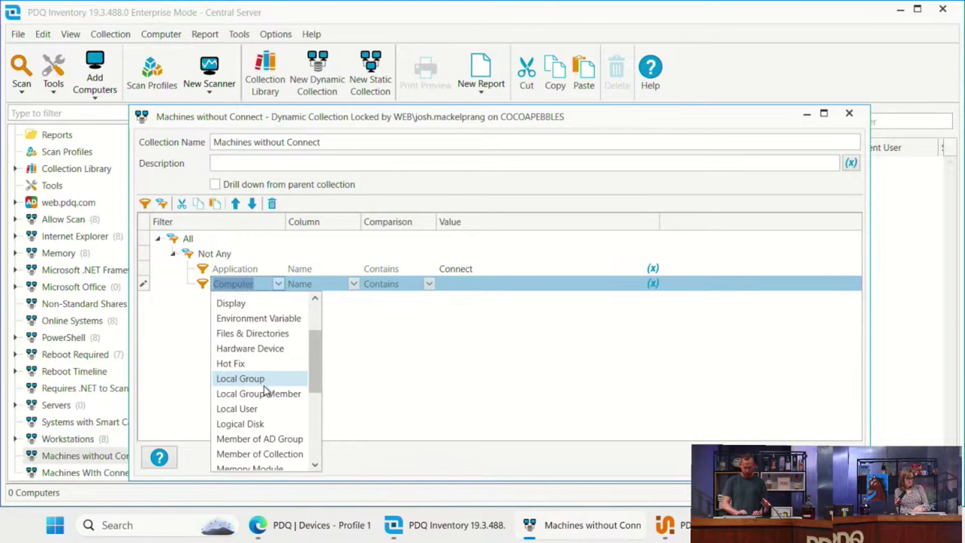
scroll(264, 385, "down", 3)
left_click(264, 386)
left_click(335, 284)
left_click(330, 286)
scroll(297, 384, "down", 3)
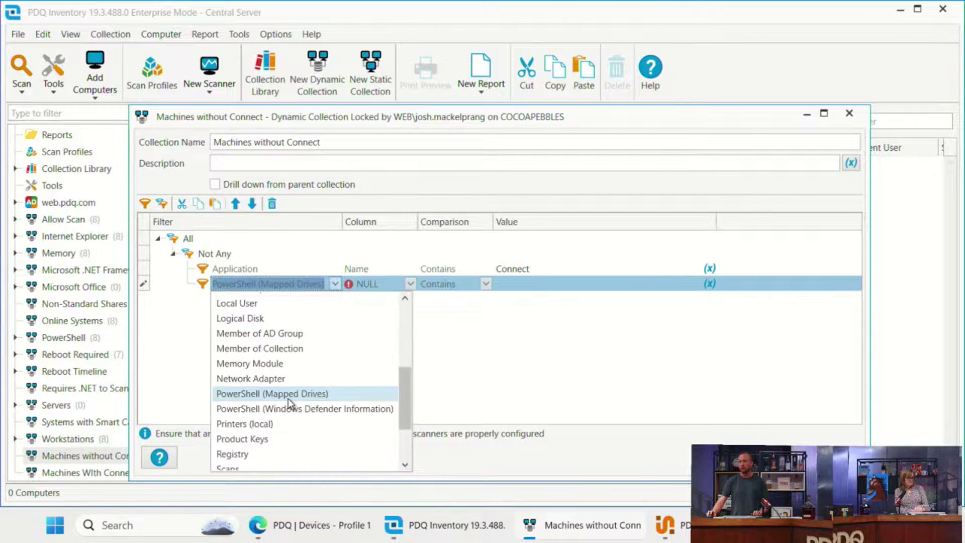
scroll(288, 398, "down", 5)
scroll(286, 404, "up", 2)
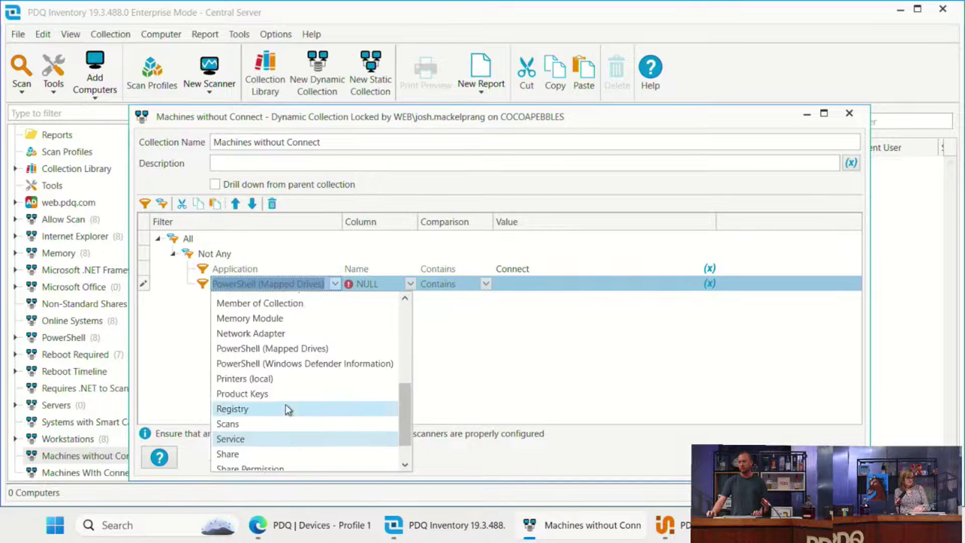
scroll(285, 404, "up", 5)
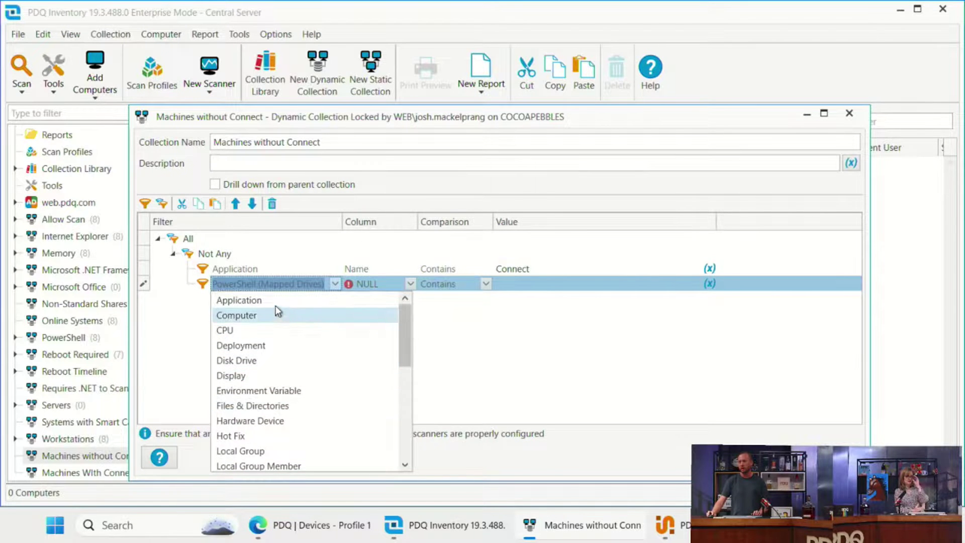
left_click(277, 303)
- Make the new Application filter match a Publisher that contains PDQ
left_click(355, 285)
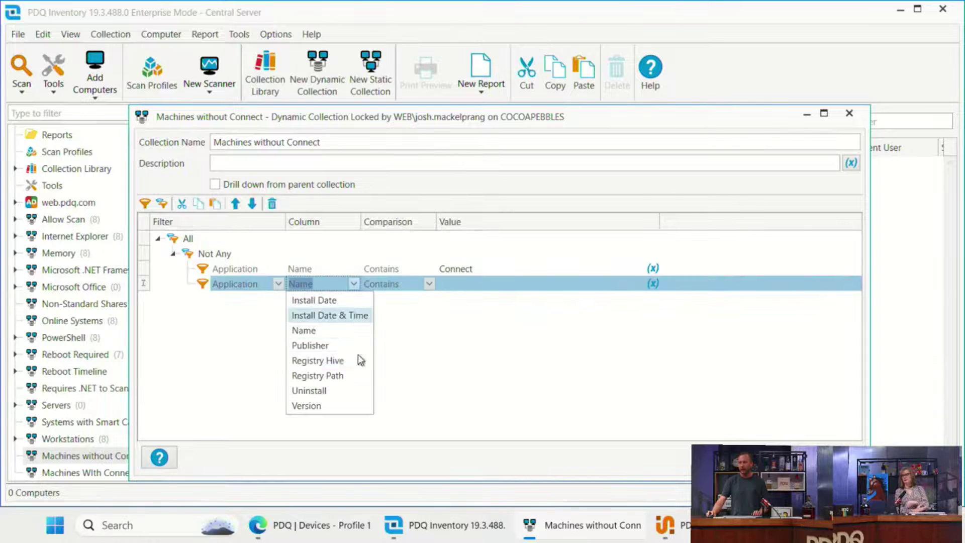
left_click(319, 350)
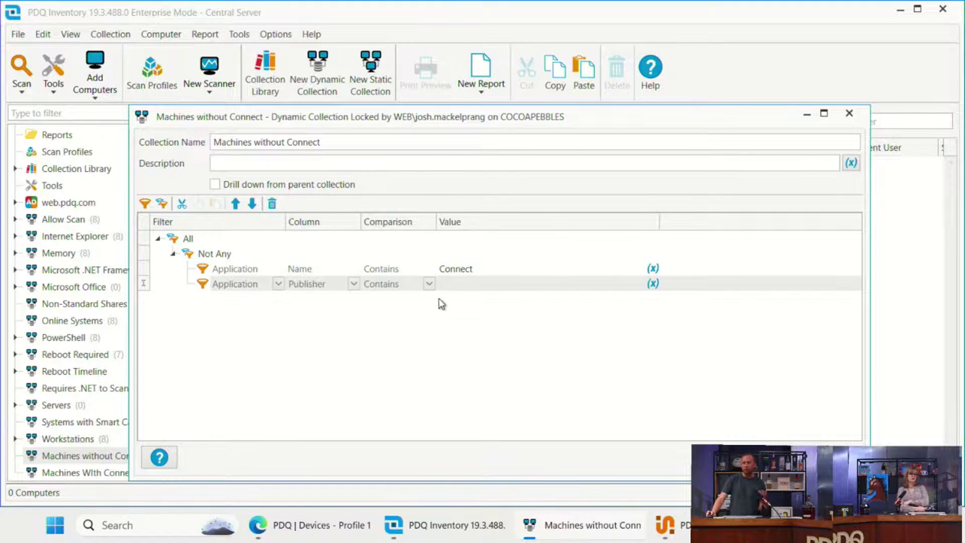
left_click(476, 284)
type("PDQ.com")
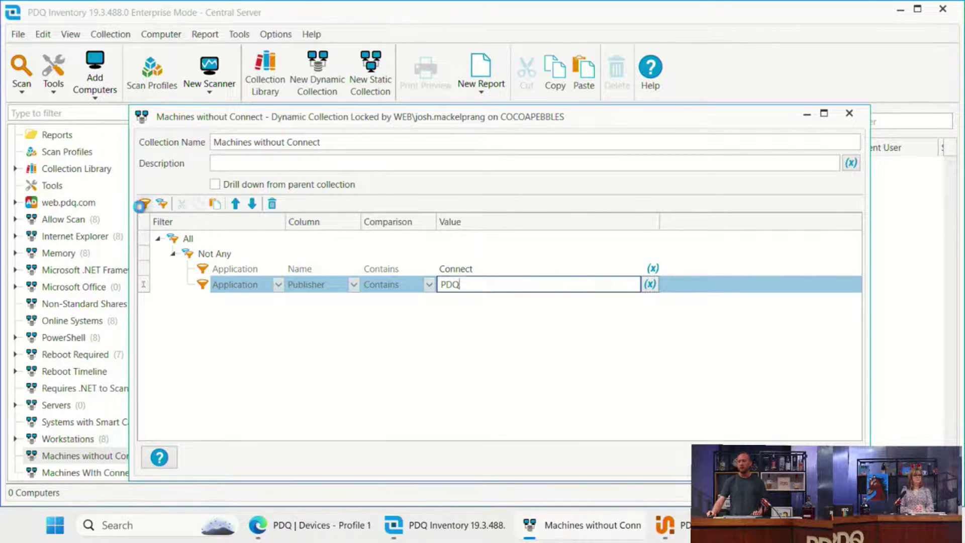
- Add another Application filter to the Not Any group, matching a Registry Path that contains HKLM\
left_click(163, 203)
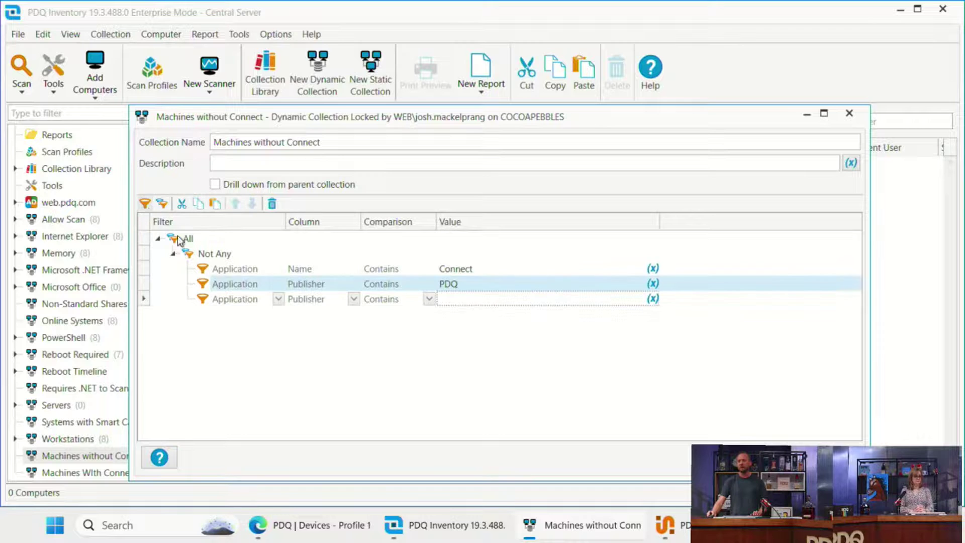
left_click(352, 300)
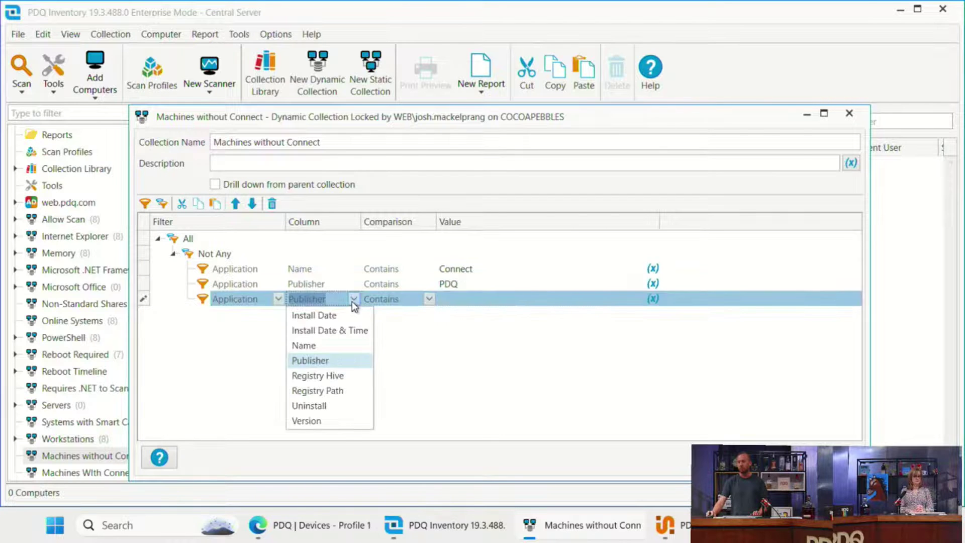
left_click(351, 391)
left_click(472, 299)
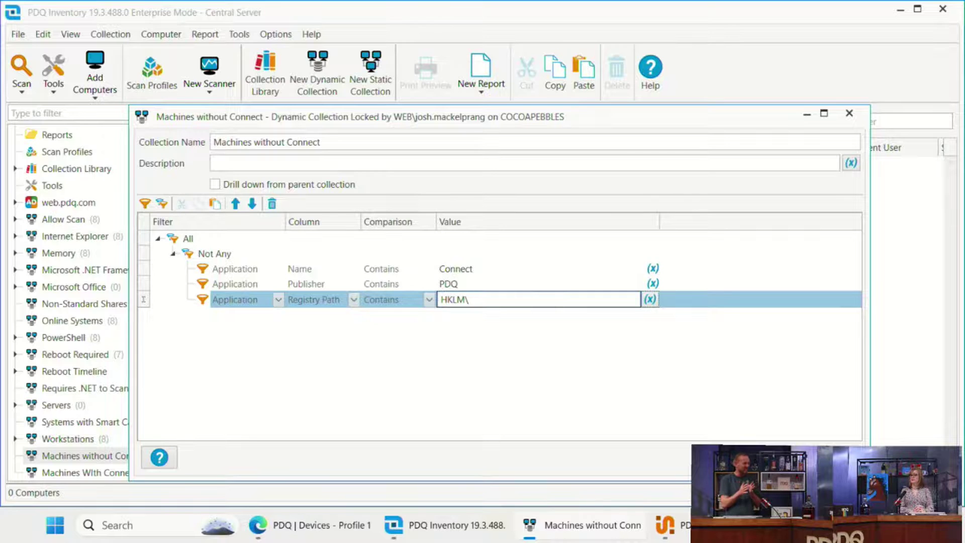
- Set the comparison of the Connect name filter to Equals and close the collection without saving
left_click(430, 268)
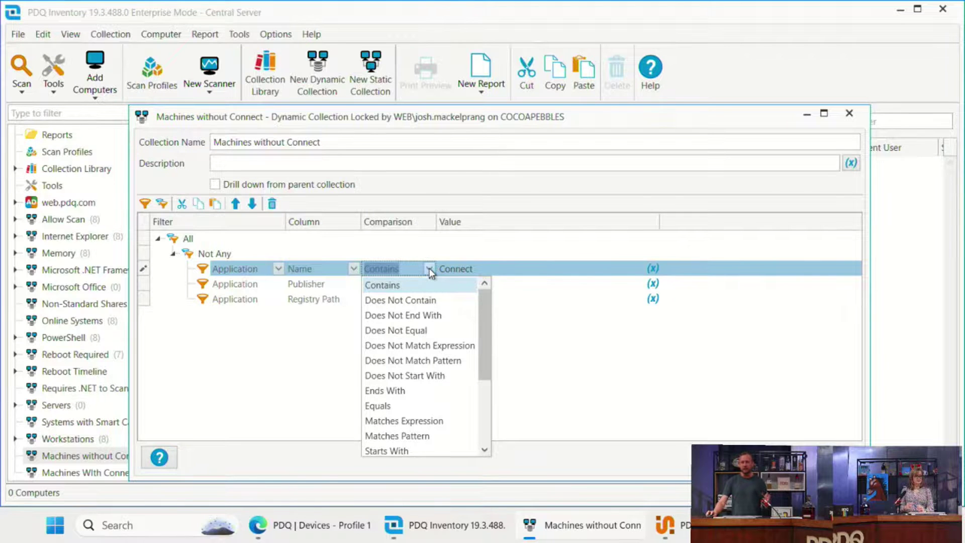
left_click(409, 406)
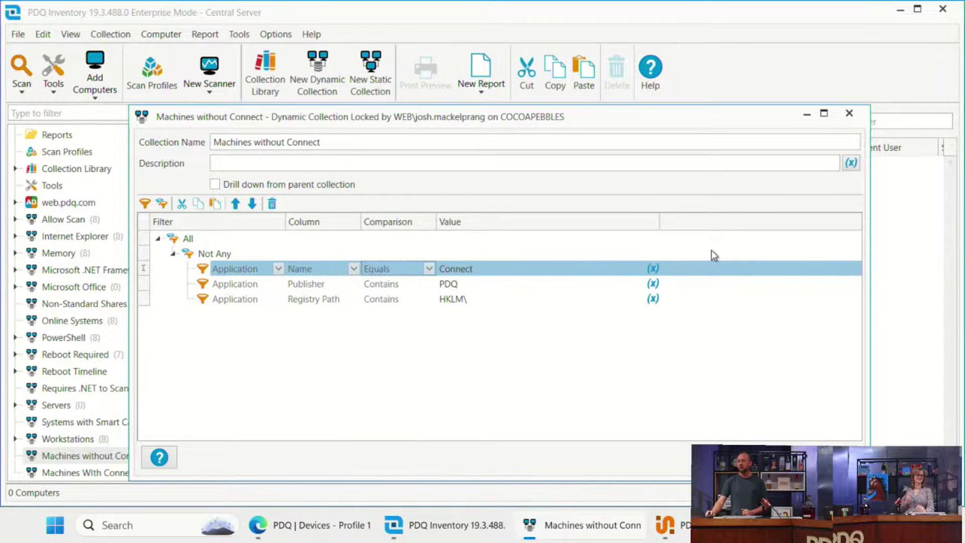
left_click(848, 113)
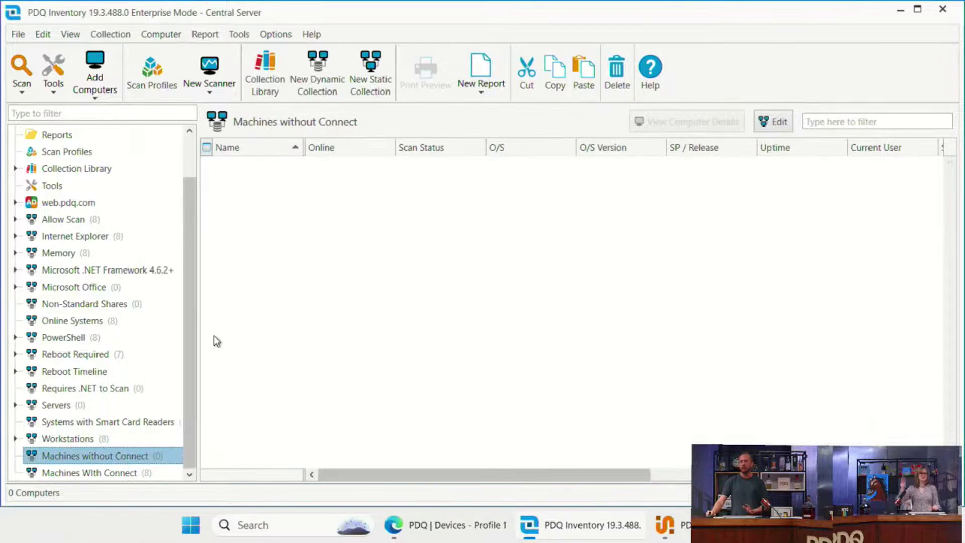
- From the Machines WIth Connect collection, open FROSTEDFLAKES, copy its PDQConnectAgent application entry and close the computer's details
left_click(60, 473)
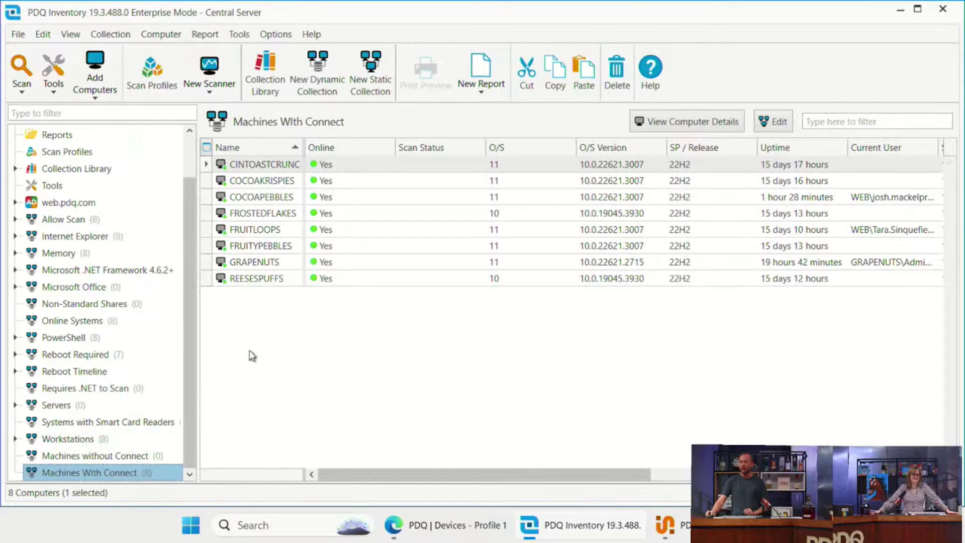
double_click(266, 214)
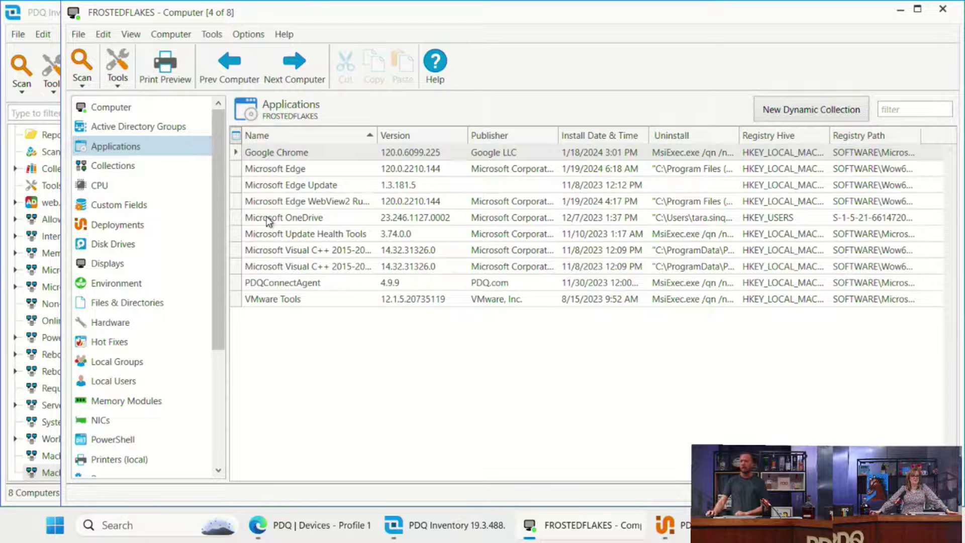
left_click(268, 285)
right_click(297, 284)
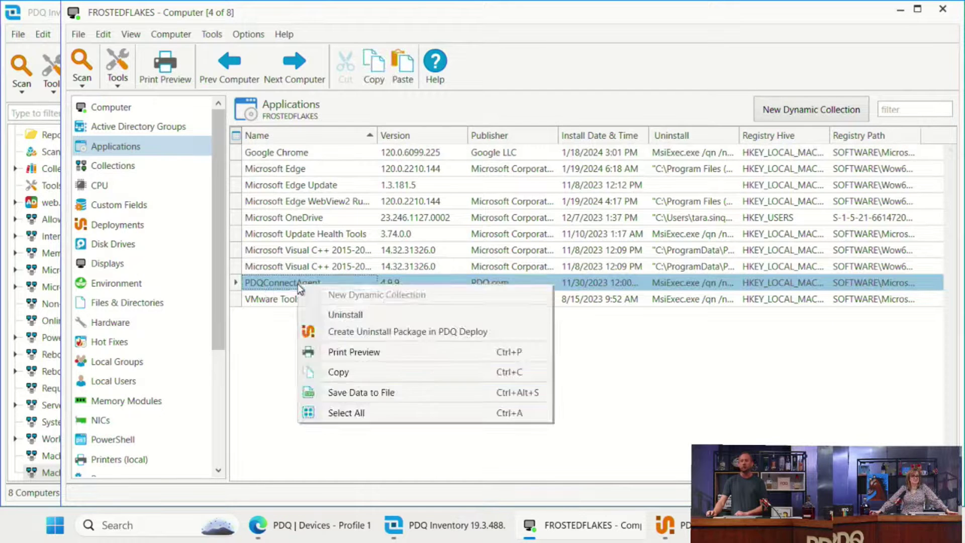
left_click(345, 372)
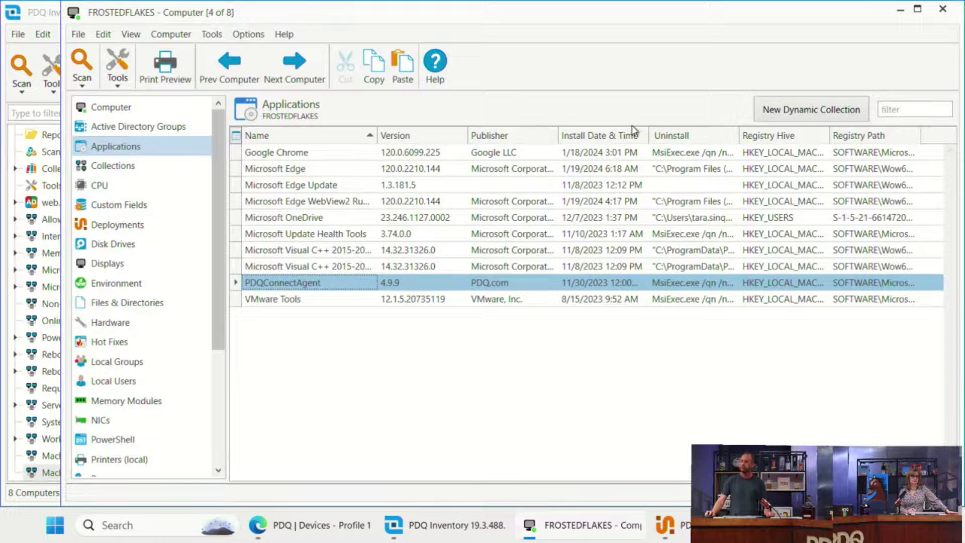
left_click(942, 9)
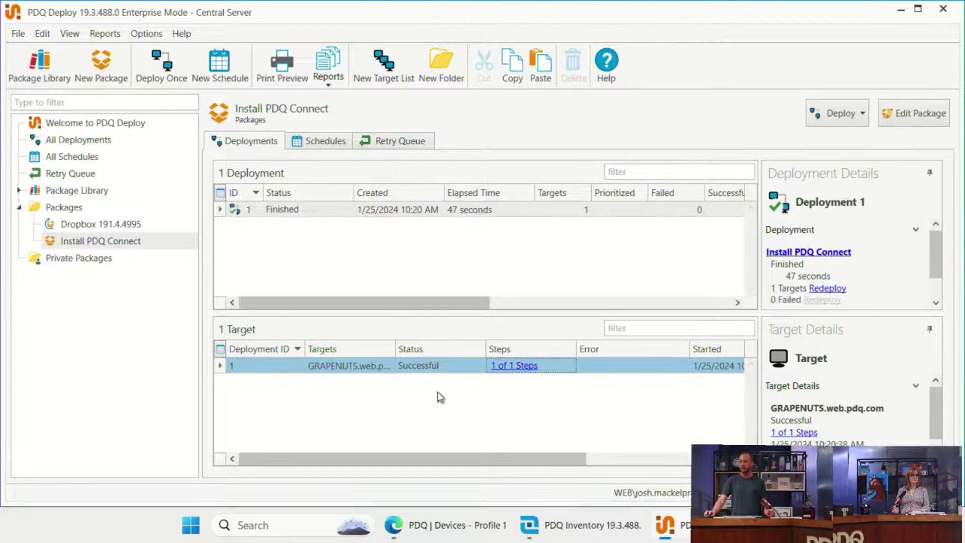
- In PDQ Deploy, delete the Install PDQ Connect package and confirm the deletion
left_click(107, 224)
left_click(121, 239)
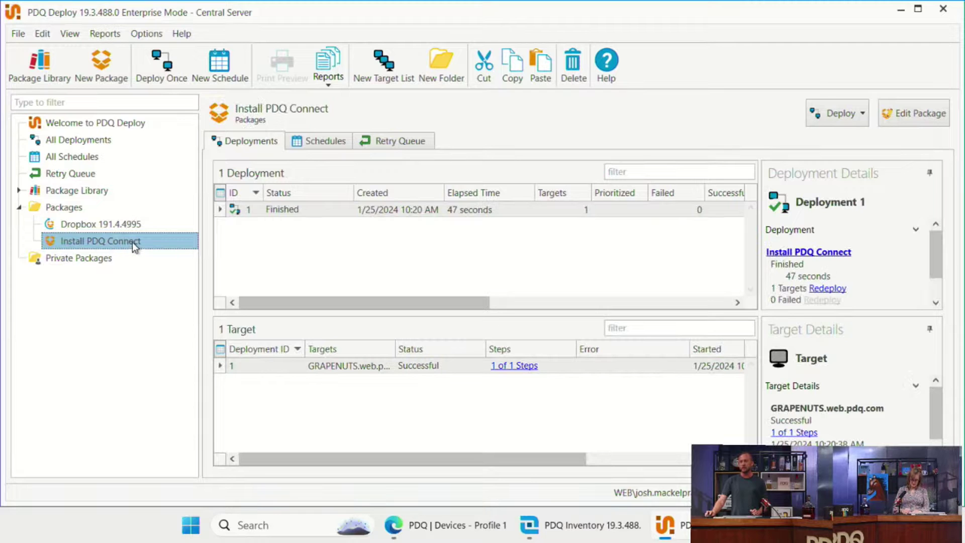
right_click(132, 242)
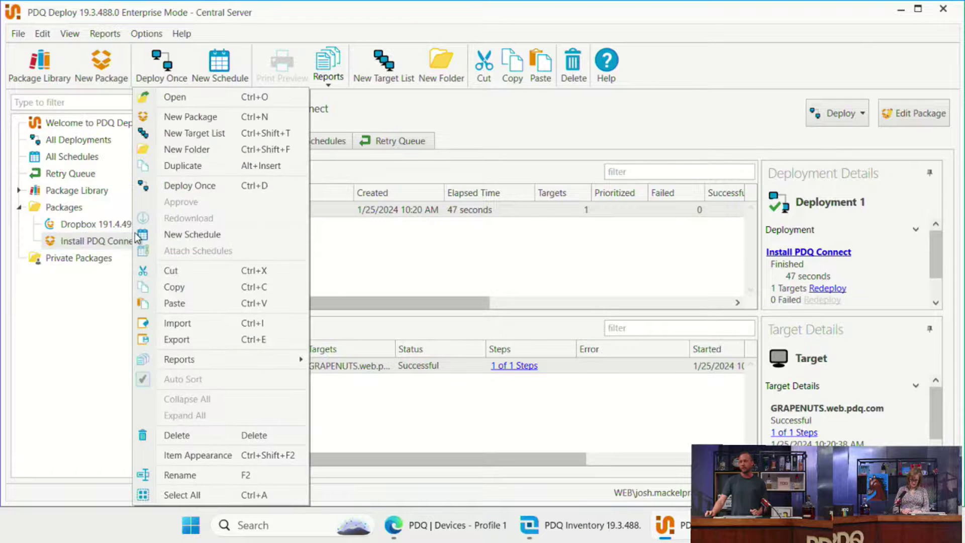
left_click(186, 435)
left_click(433, 289)
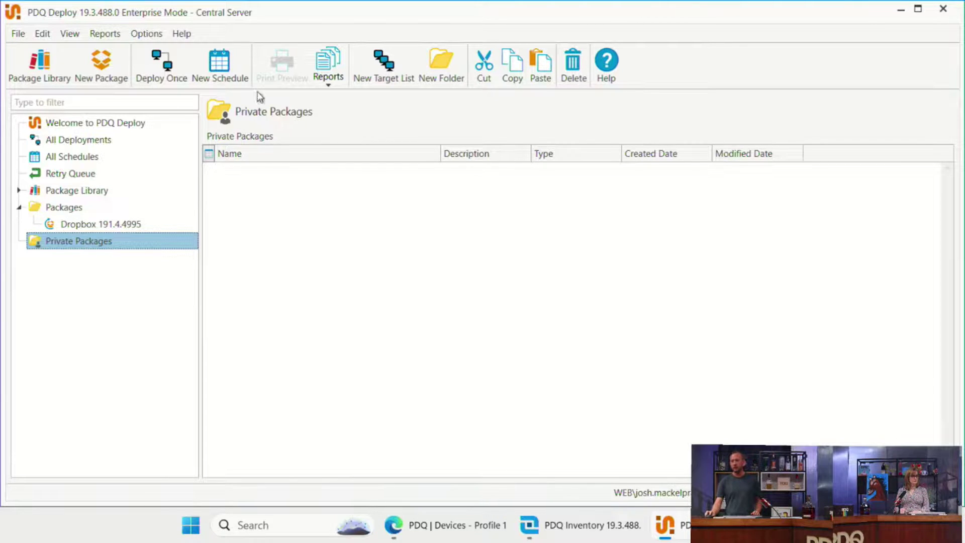
- Open the list of unused repository files from the Repository preferences
left_click(154, 35)
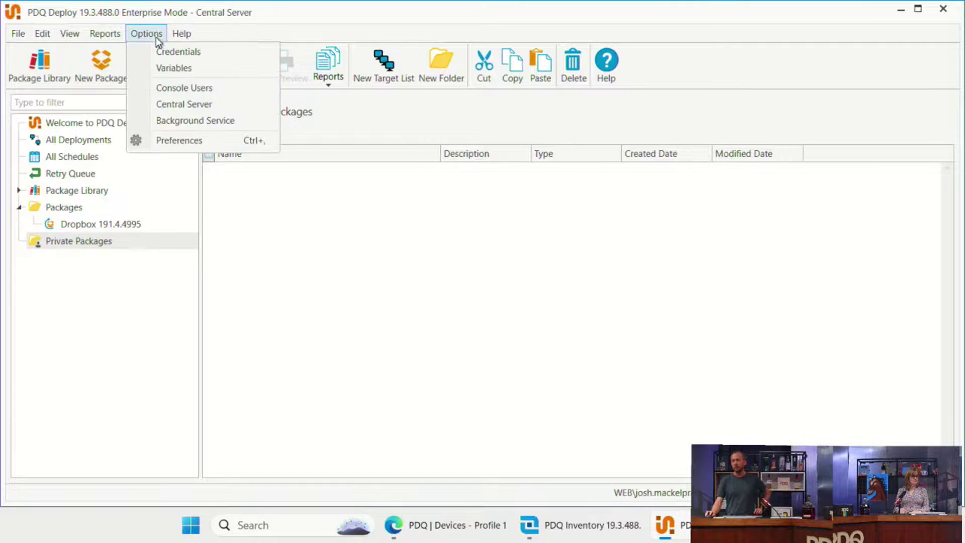
left_click(188, 140)
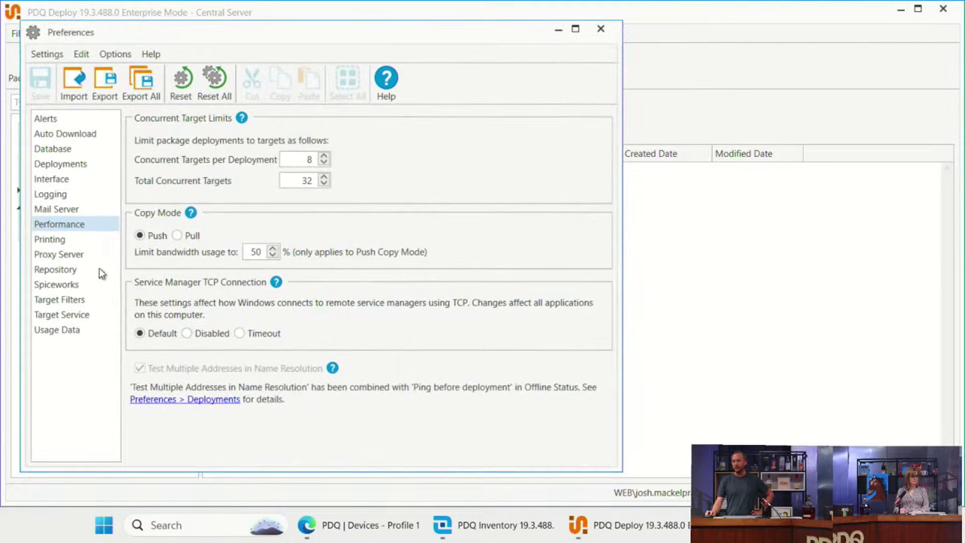
left_click(62, 269)
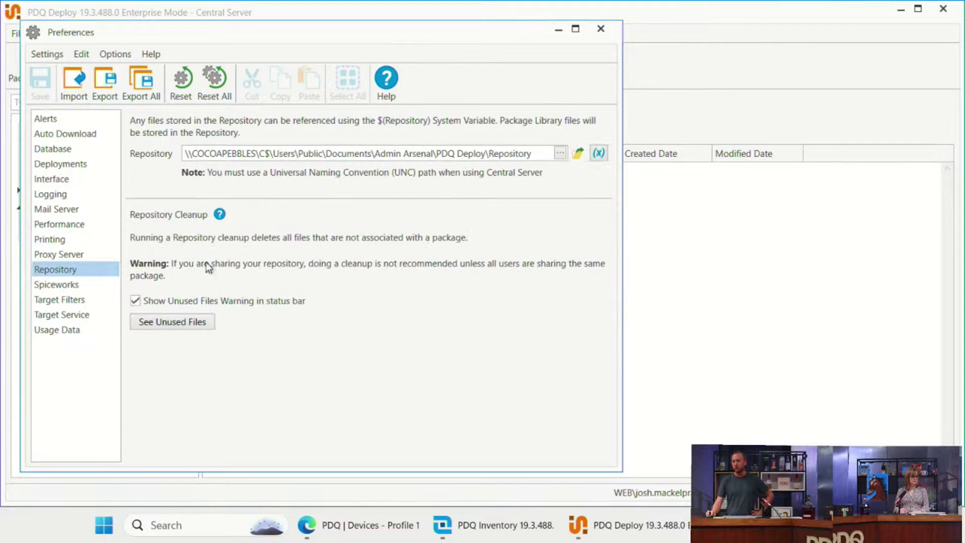
left_click(183, 320)
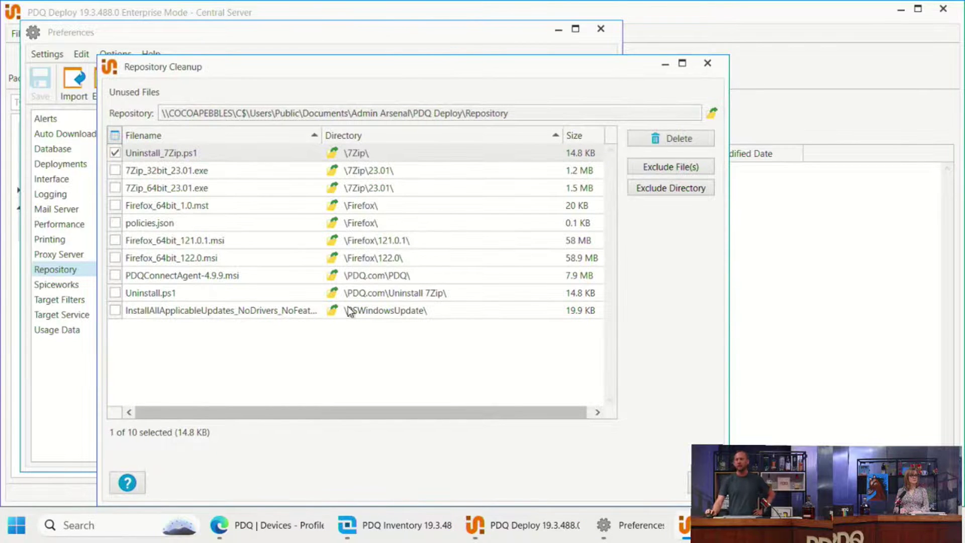
- Mark all the unused files in Repository Cleanup, including PDQConnectAgent-4.9.9.msi, and close it without deleting them
left_click_drag(427, 67, 574, 80)
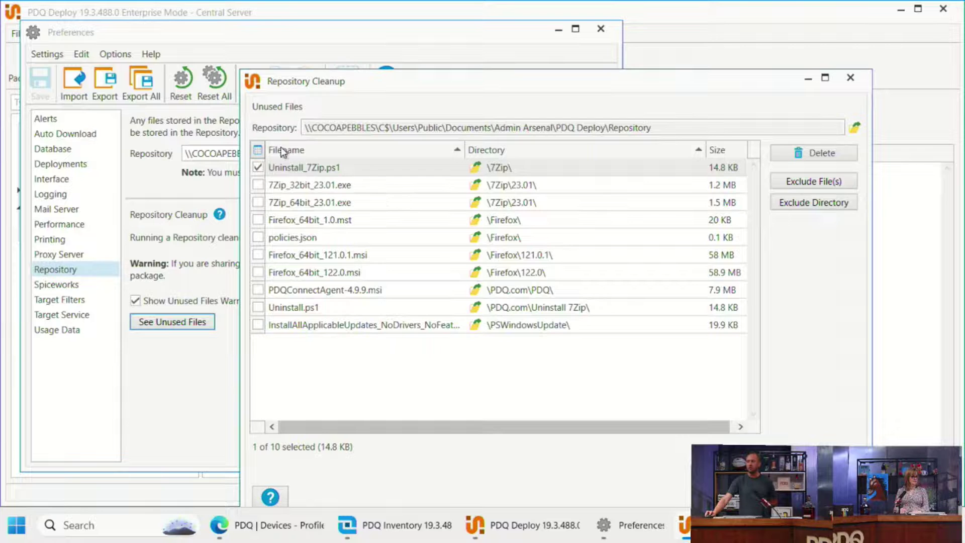
left_click(258, 184)
left_click(257, 202)
left_click(257, 220)
left_click(258, 238)
left_click(258, 255)
left_click(258, 272)
left_click(258, 290)
left_click(258, 307)
left_click(258, 324)
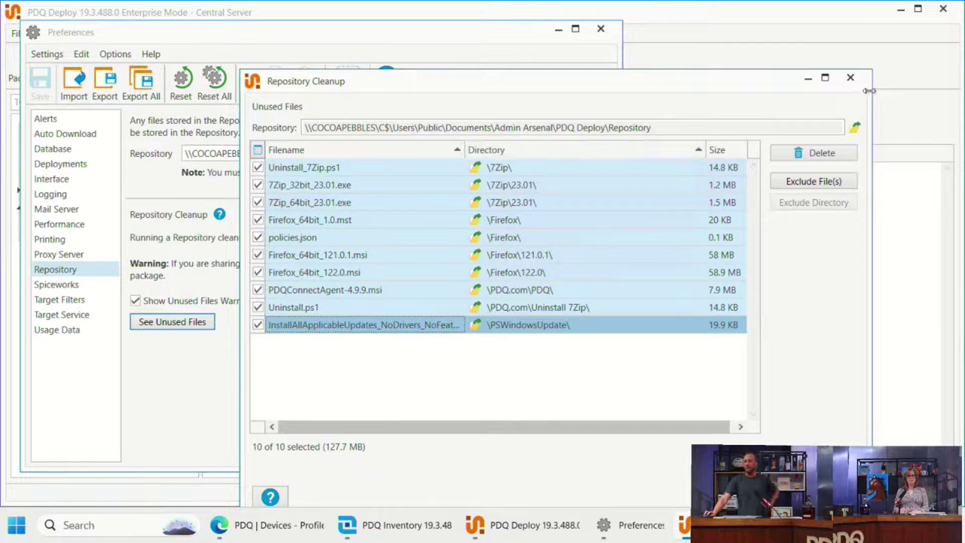
left_click(852, 77)
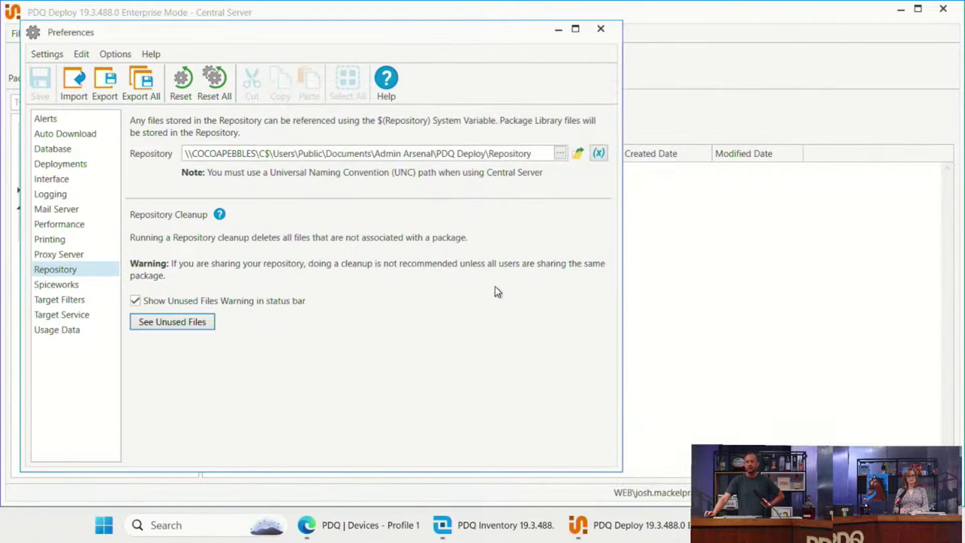
- Look over the system variables available for the repository path, leave the path as it is and close the preferences
left_click(597, 154)
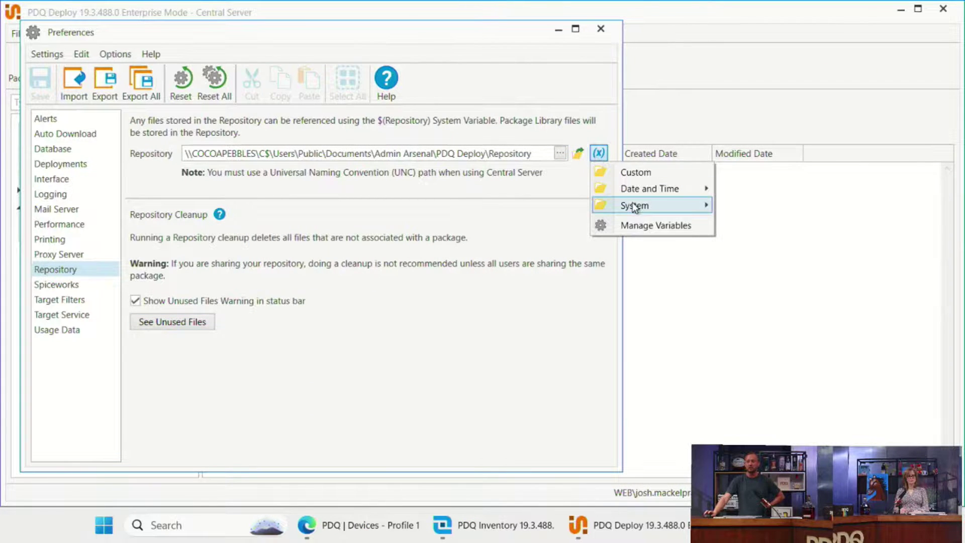
mouse_move(634, 206)
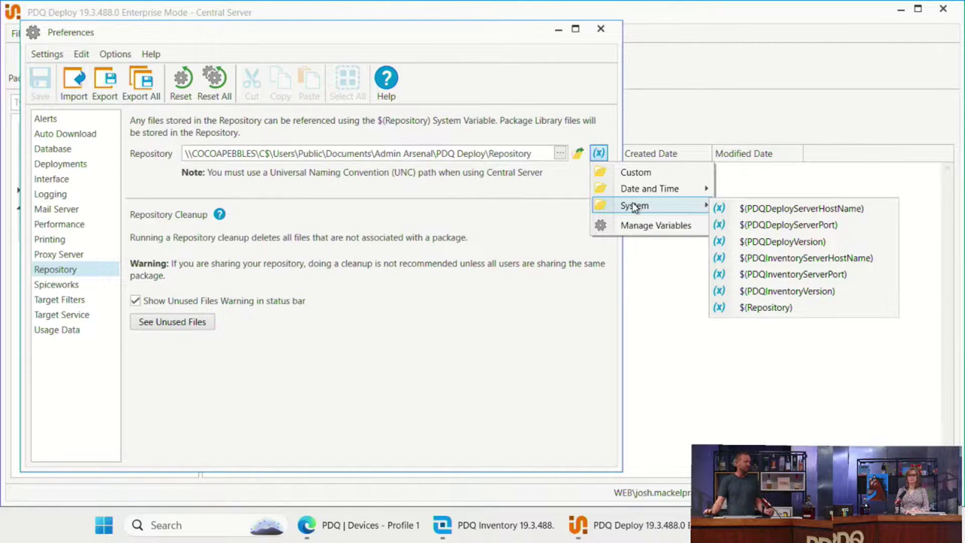
left_click(400, 312)
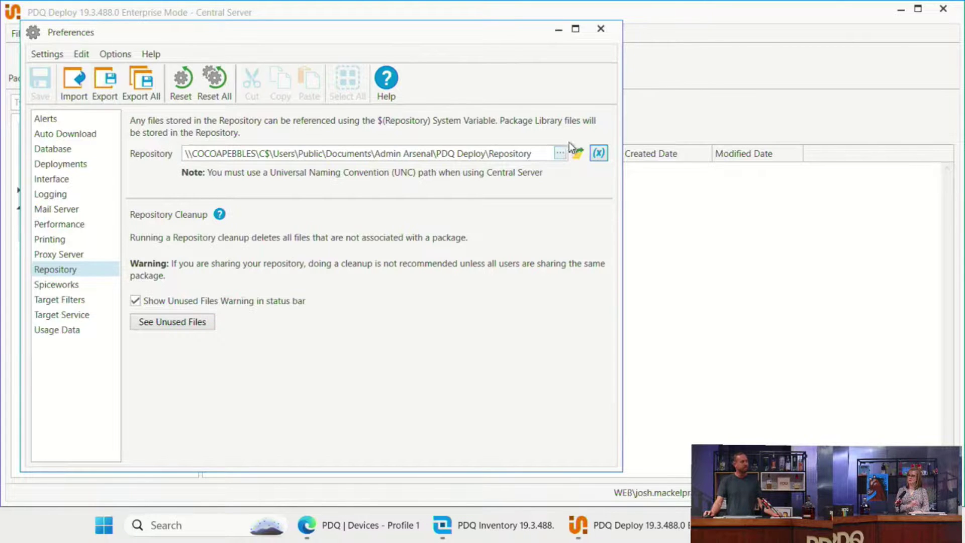
left_click(614, 30)
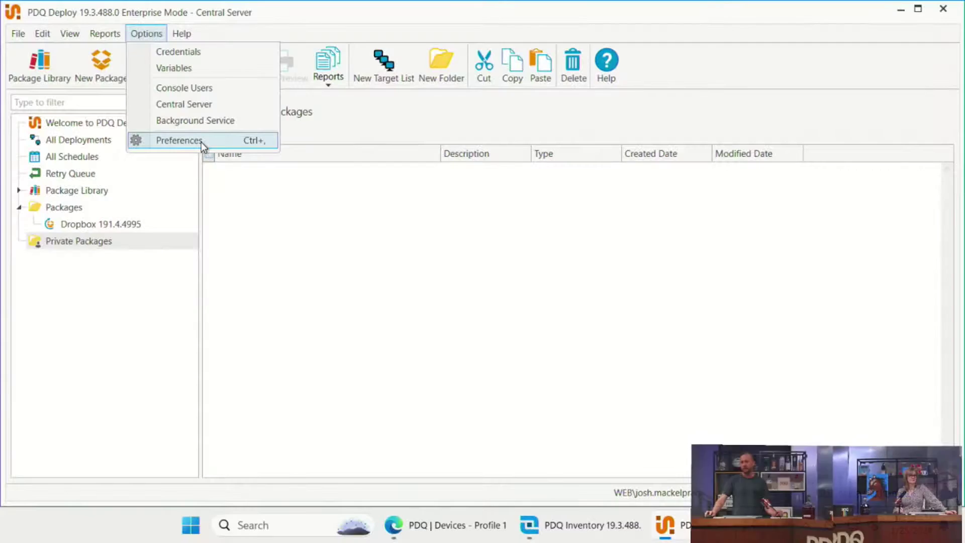
- Reopen the preferences and examine the Printing, Performance, Deployments, Logging, Database, Proxy Server, Repository, Target Filters and Target Service settings
left_click(201, 142)
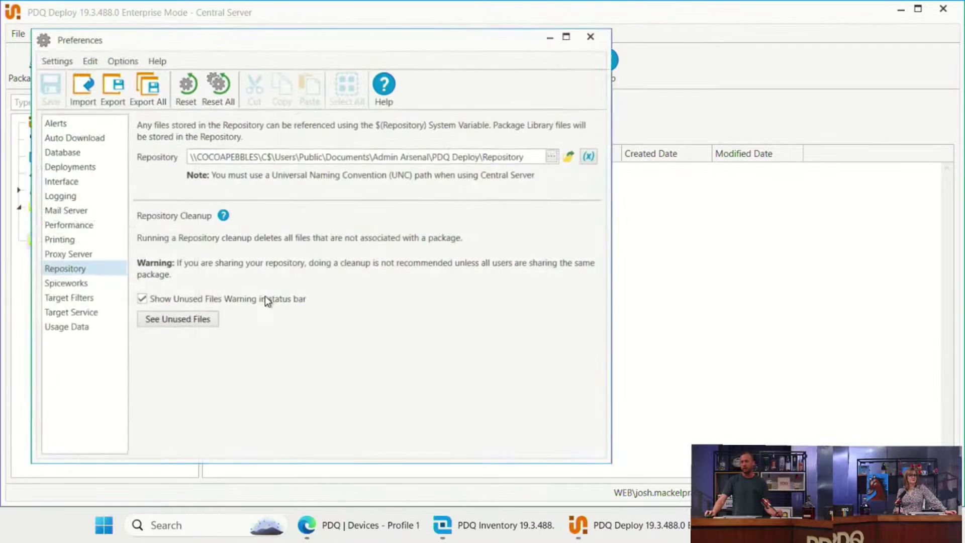
left_click(84, 254)
left_click(83, 241)
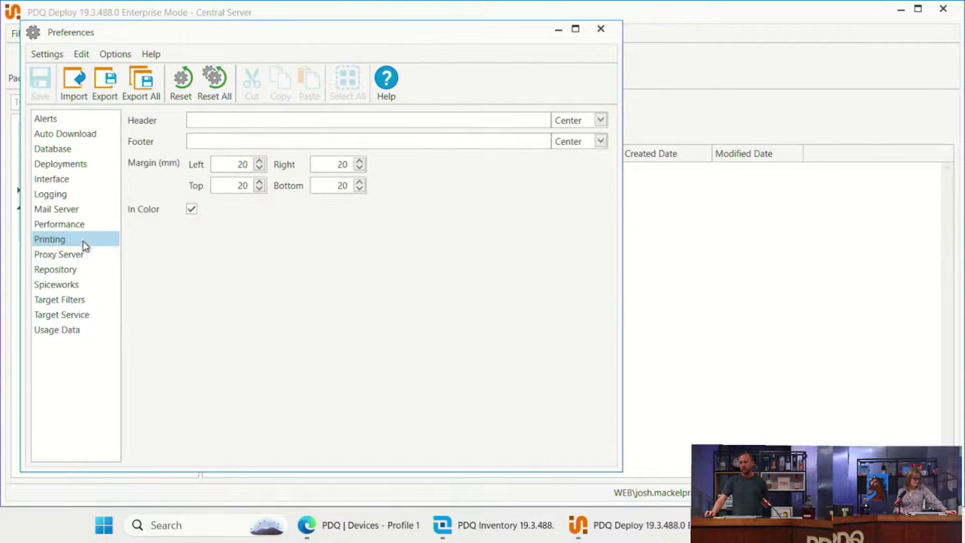
left_click(80, 223)
left_click(75, 165)
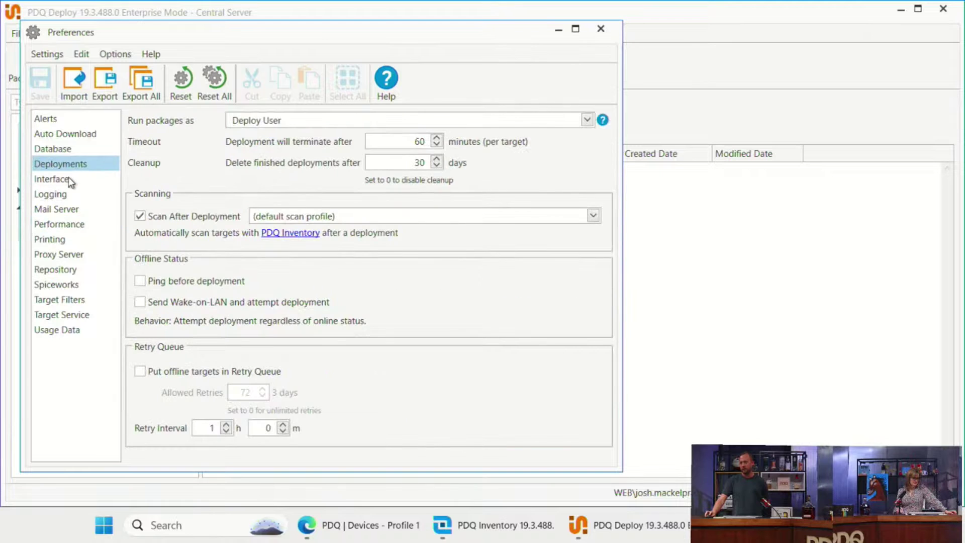
left_click(69, 178)
left_click(59, 196)
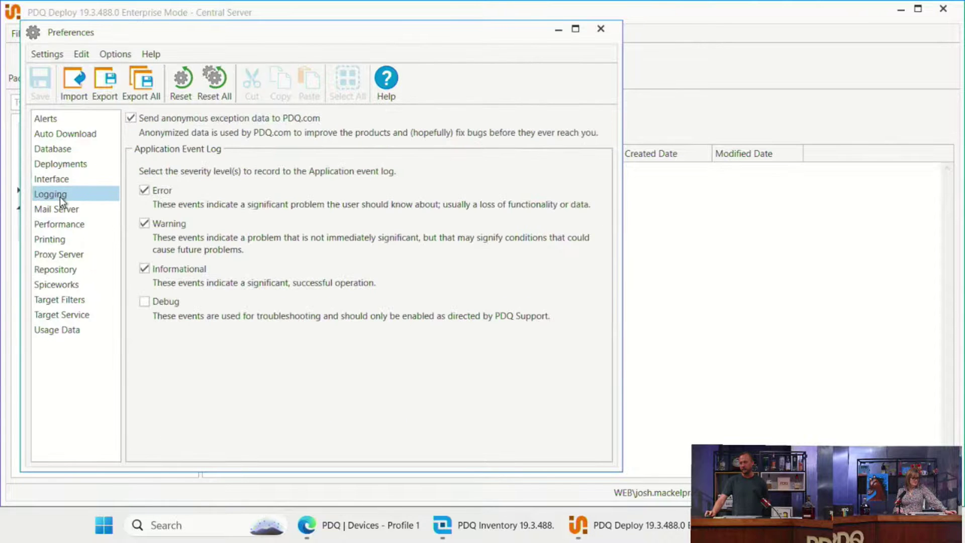
left_click(63, 149)
left_click(63, 164)
left_click(59, 240)
left_click(61, 256)
left_click(60, 269)
left_click(60, 300)
left_click(61, 315)
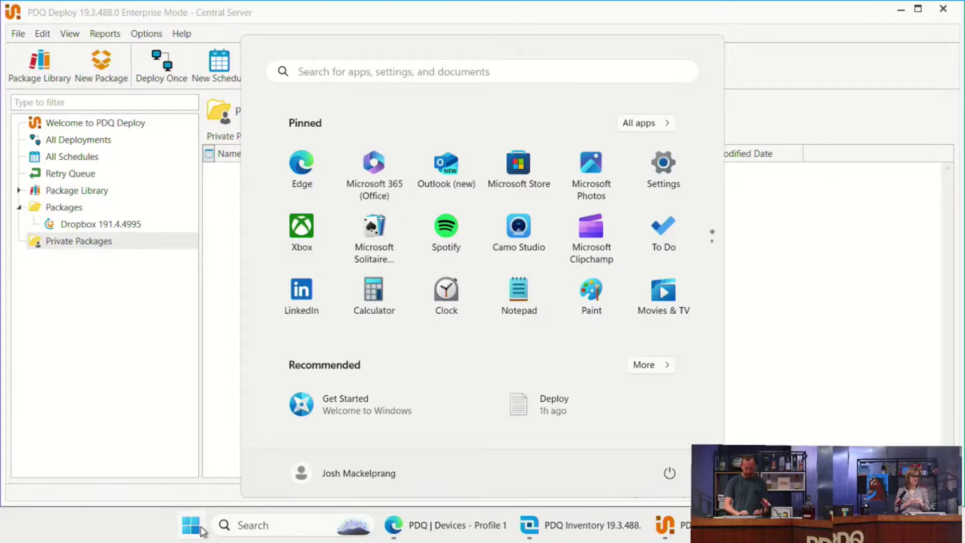
- Open Command Prompt and run nslookup on the host name thingsstuff
type("cmd")
key("Return")
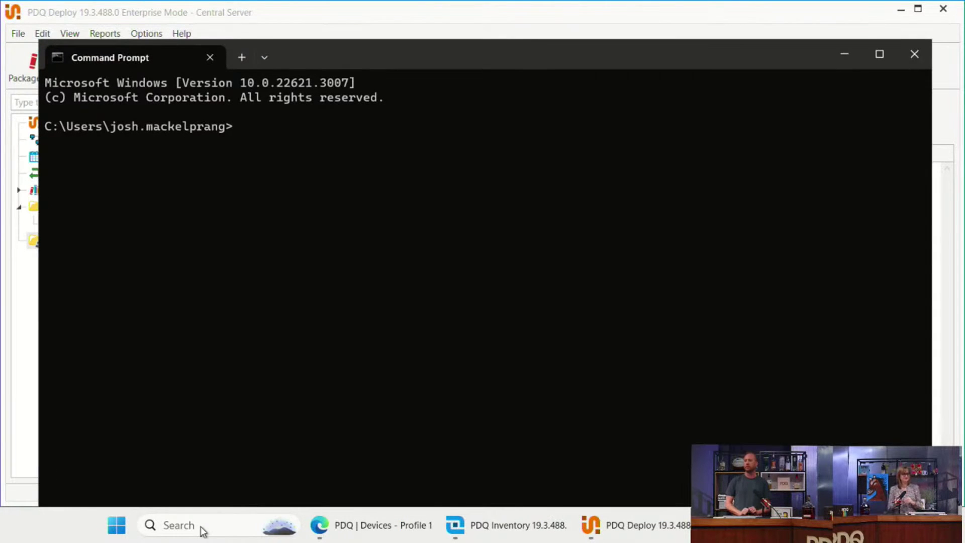
type("nslookup things and st")
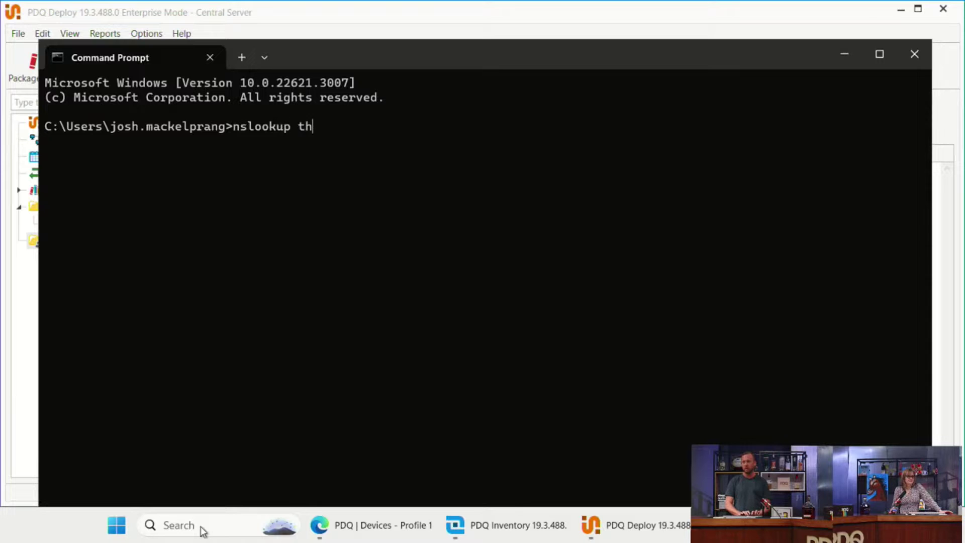
key("BackSpace")
key("BackSpace")
key("BackSpace")
key("BackSpace")
key("BackSpace")
key("BackSpace")
key("BackSpace")
type("stuff")
key("Return")
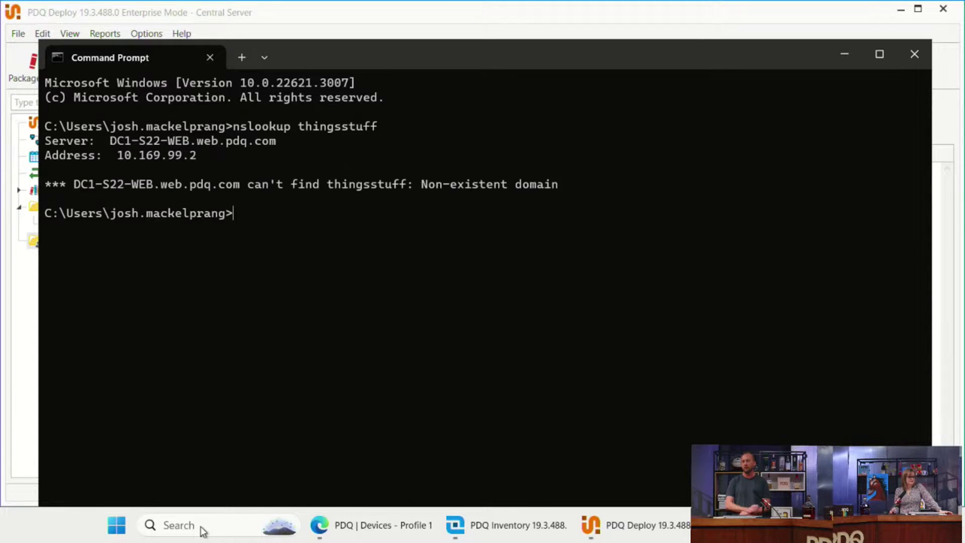